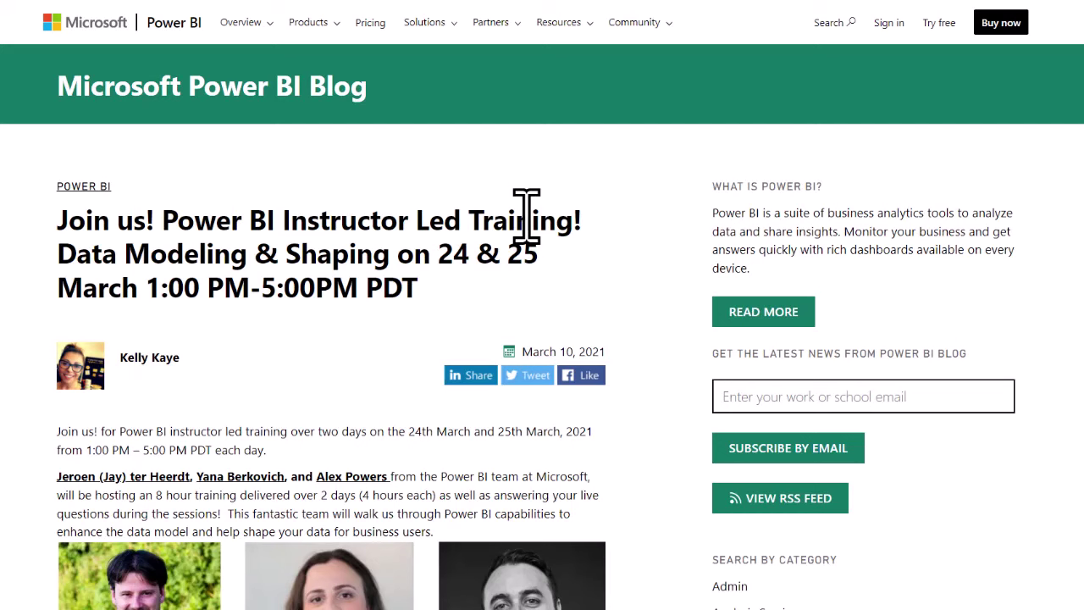
Open Actuals_Path from Desktop > Data Modeling and Shaping > Data in Notepad
scroll(525, 216, "down", 6)
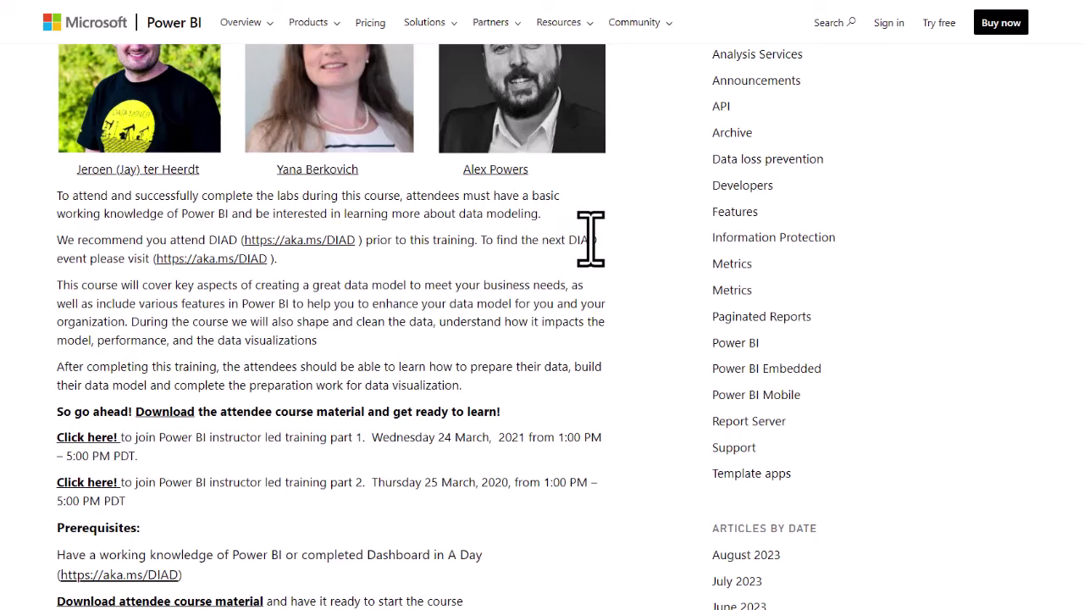
scroll(569, 273, "up", 1)
scroll(569, 271, "up", 5)
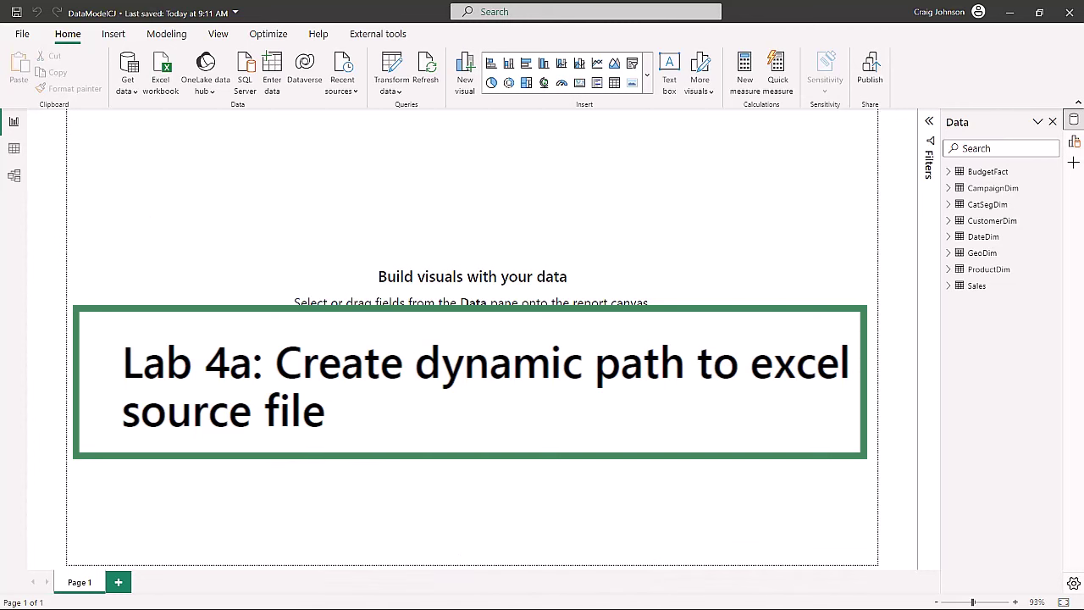
key("super+e")
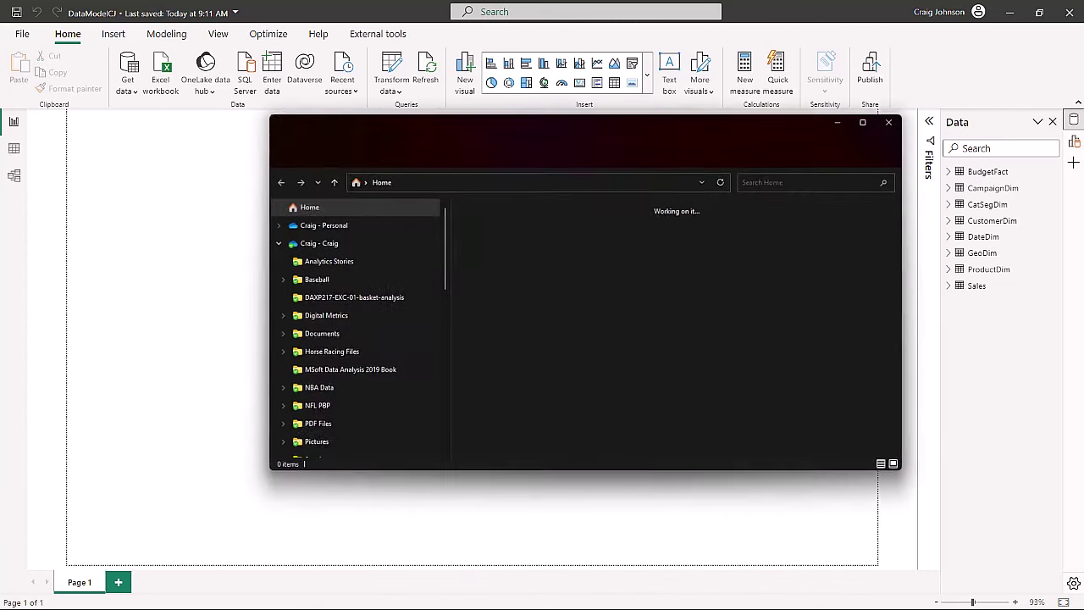
left_click(359, 287)
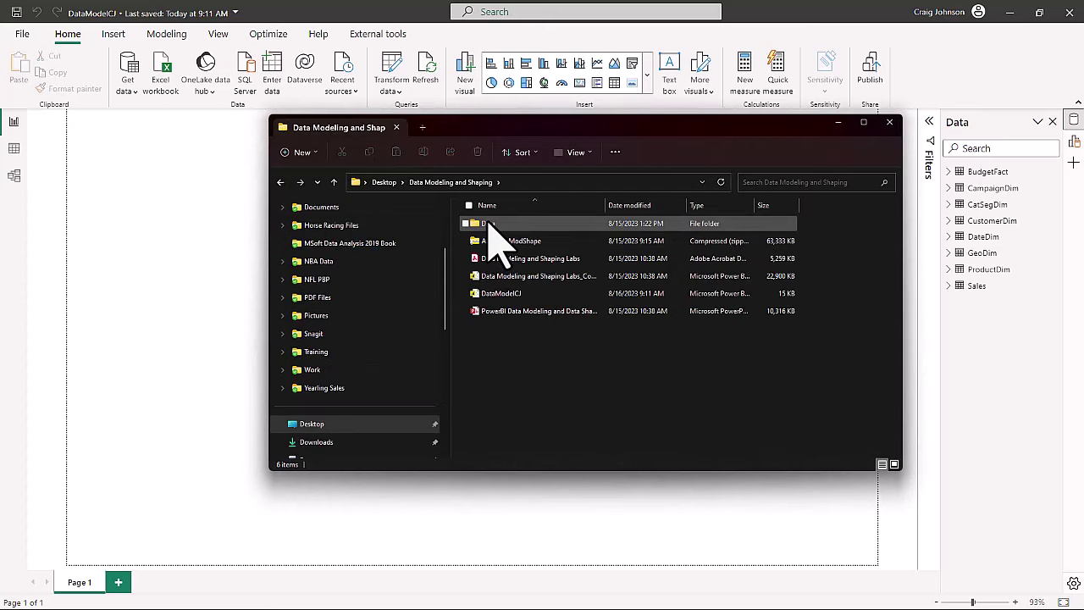
double_click(490, 225)
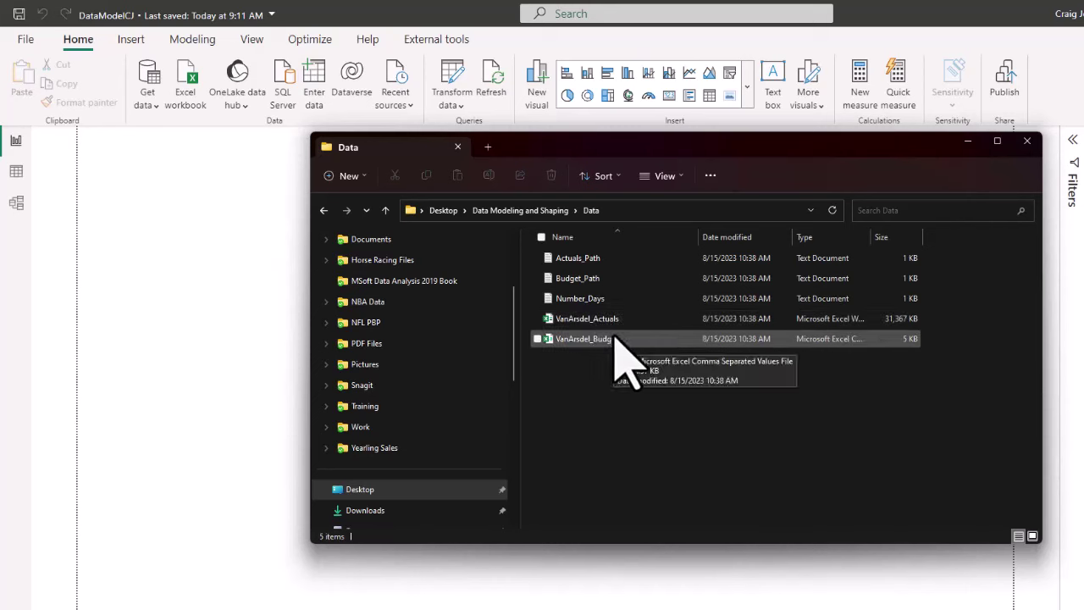
left_click(578, 258)
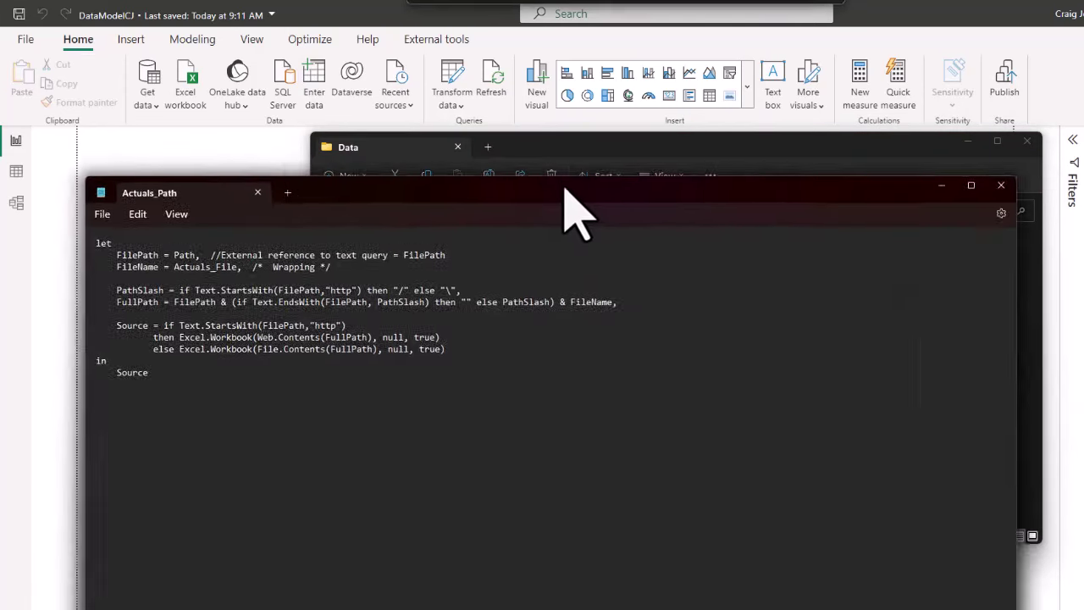
left_click_drag(564, 177, 694, 133)
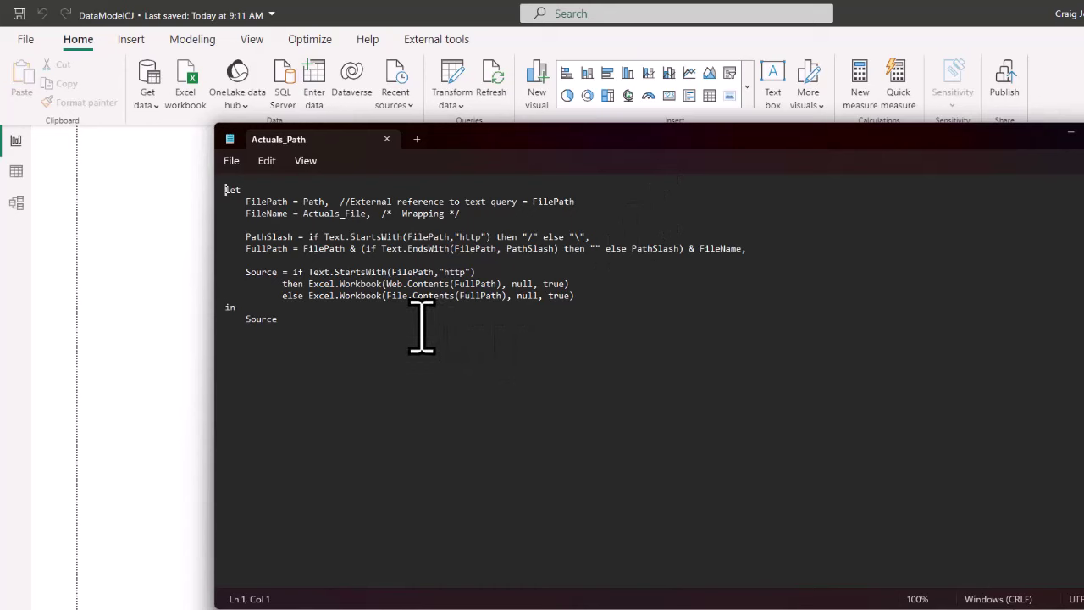
Copy the Actuals_Path M code, then close Notepad and the Data folder window
left_click_drag(322, 321, 206, 189)
key("ctrl+c")
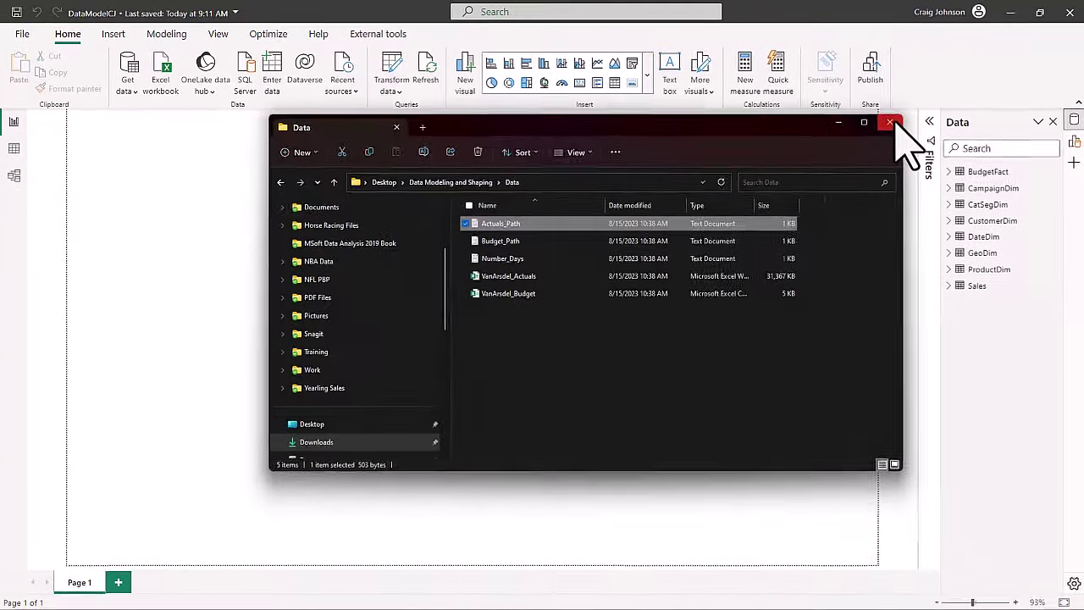
left_click(968, 133)
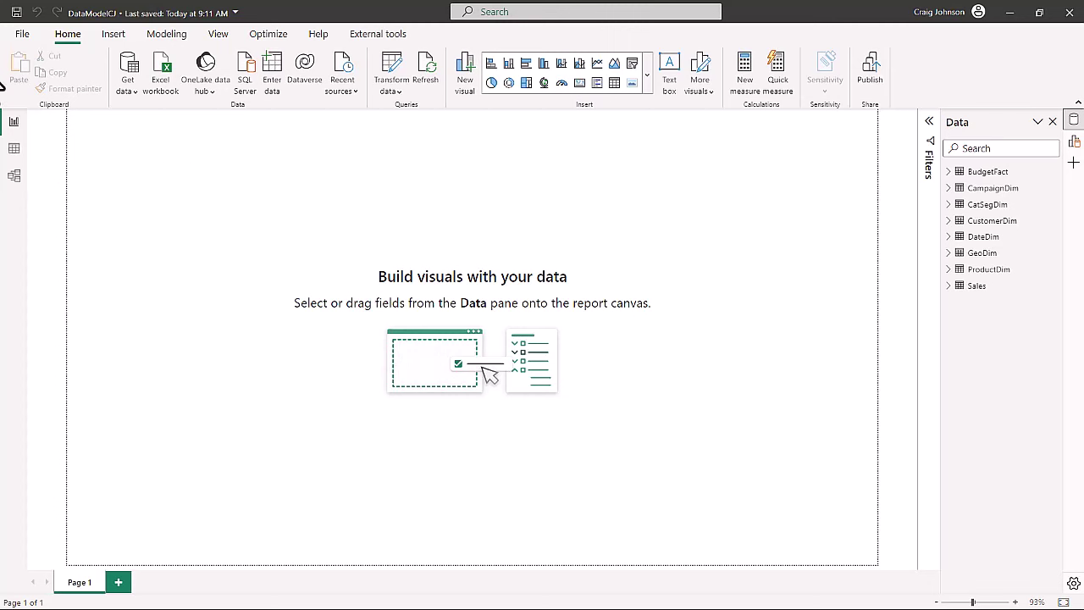
Add a Blank query from the Get data list, creating Query1
left_click(128, 83)
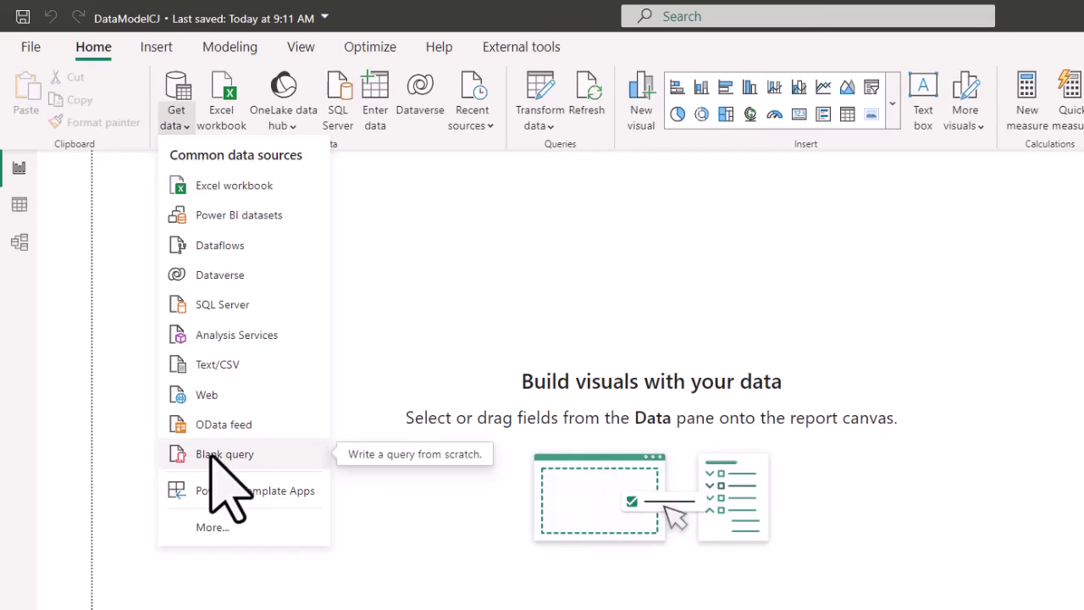
left_click(210, 453)
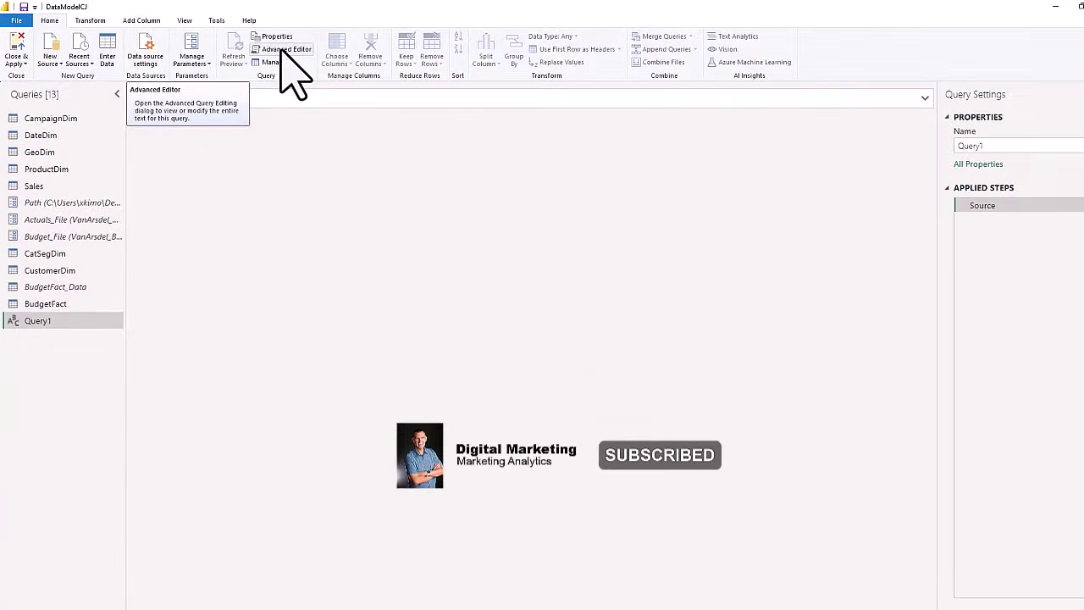
In Advanced Editor, replace all of Query1's code with the pasted dynamic-path M code
left_click(287, 49)
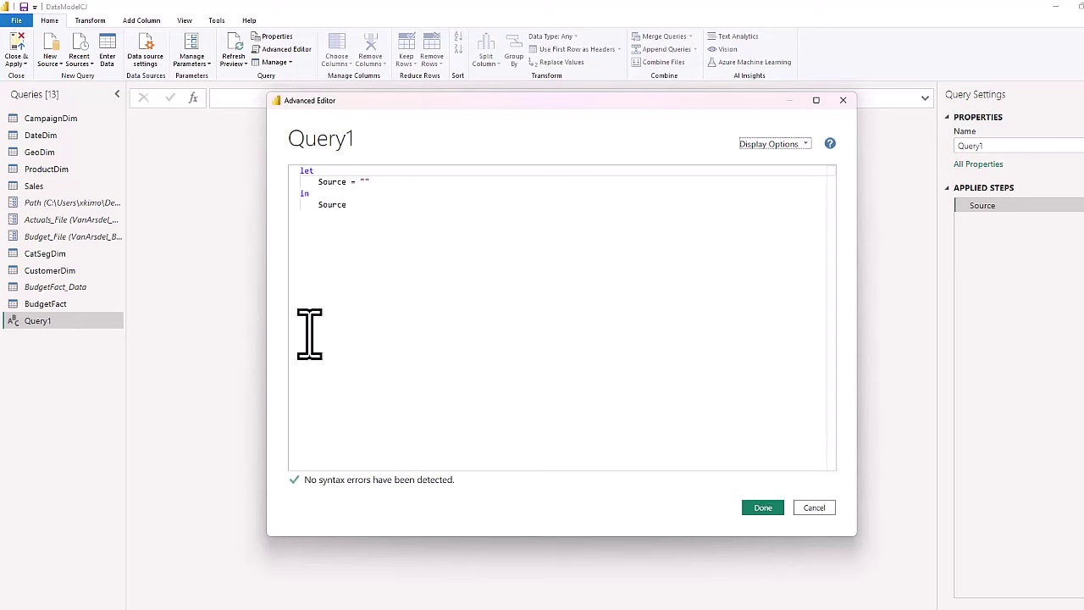
left_click(358, 247)
key("ctrl+a")
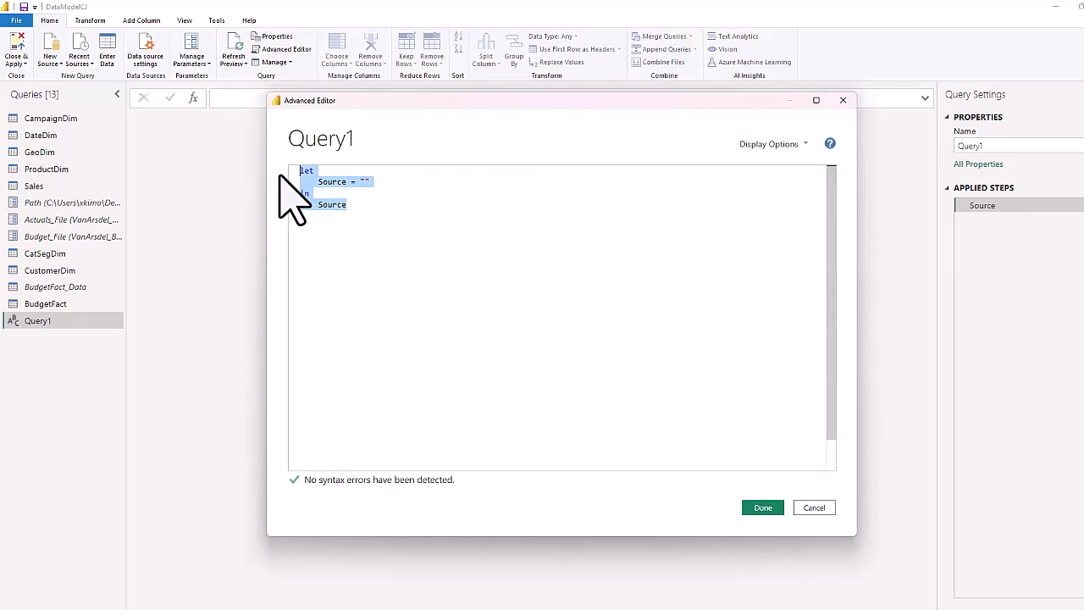
key("Delete")
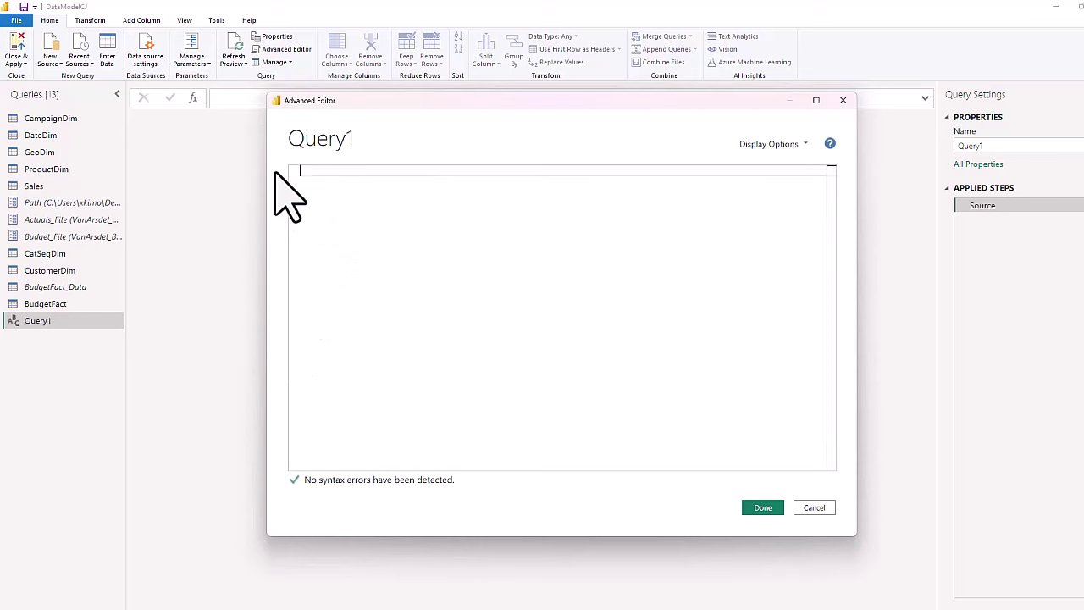
key("ctrl+v")
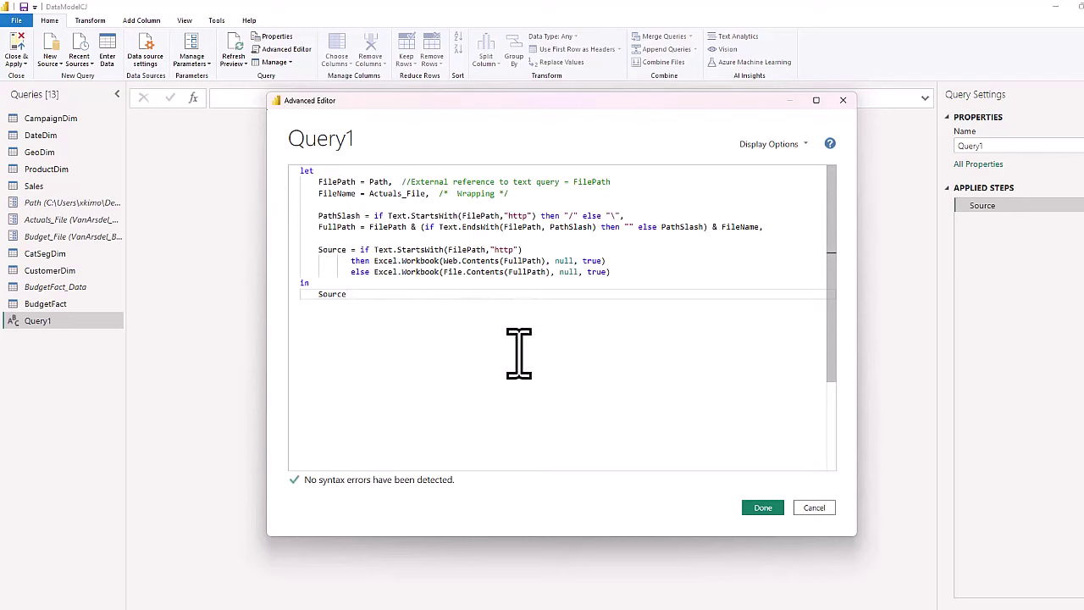
left_click(763, 507)
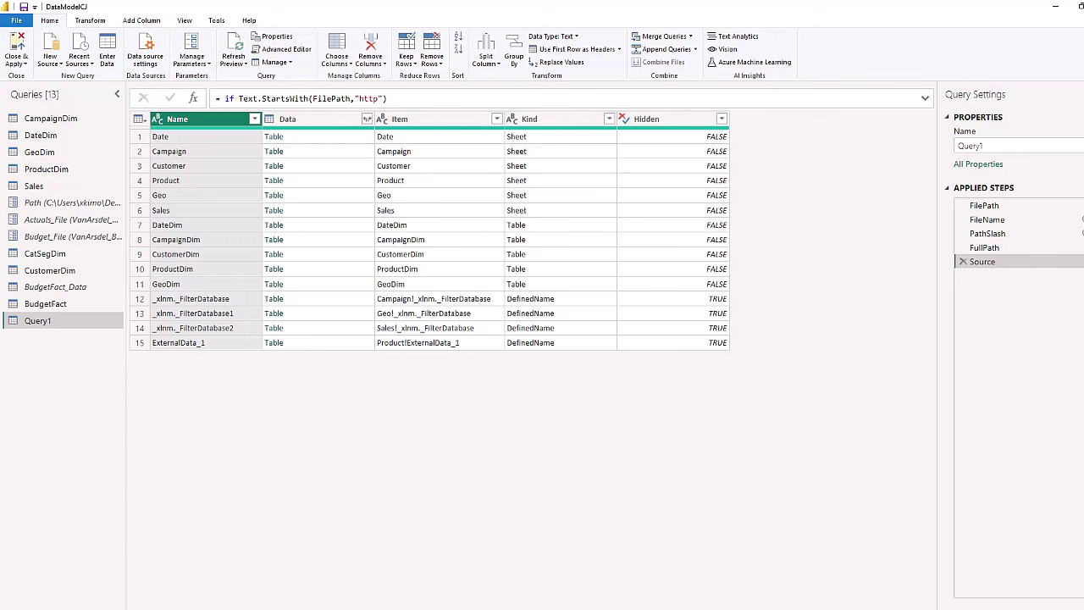
Change Query1's name to Actuals_Path in Query Settings
double_click(1009, 146)
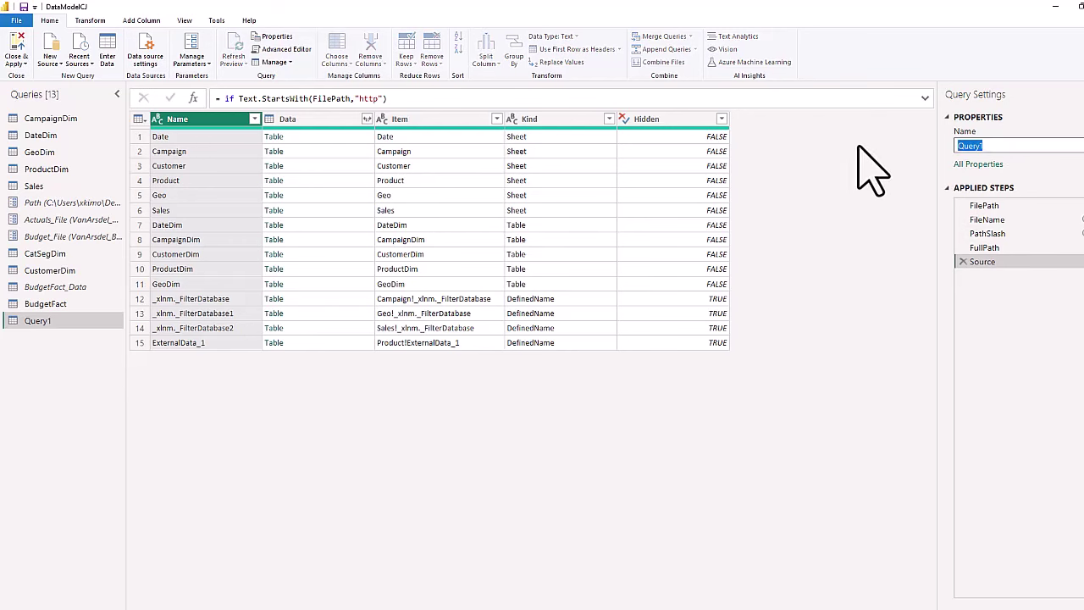
type("Actuals_Path")
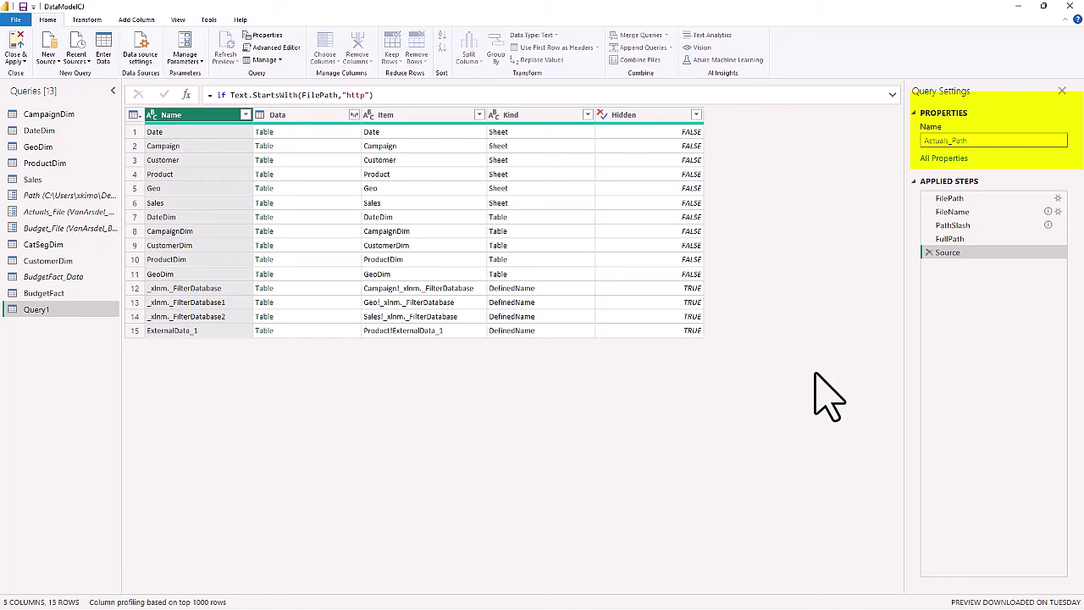
key("Return")
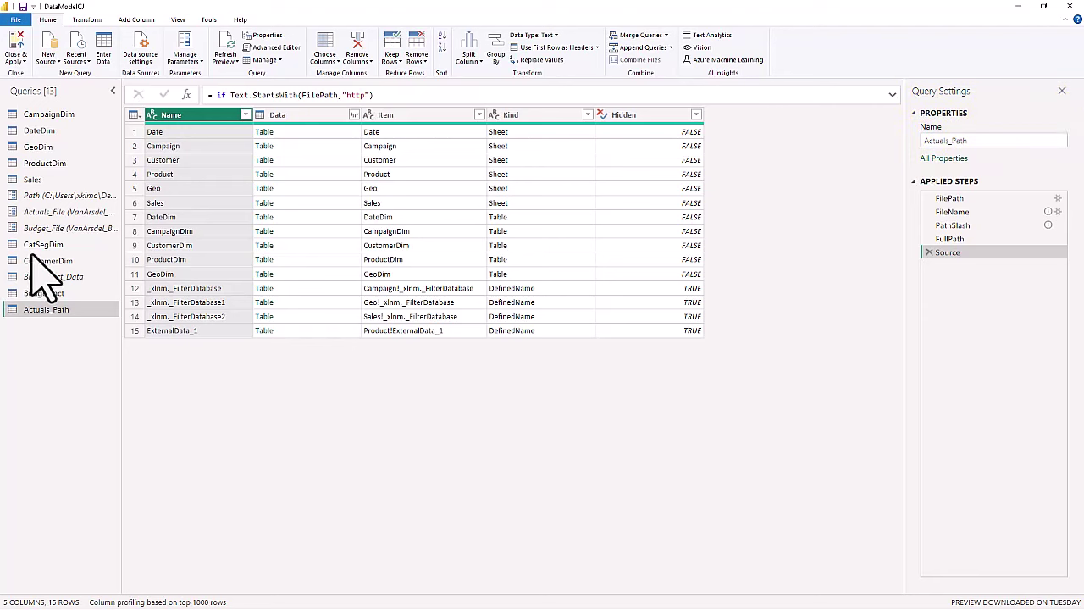
Replace CampaignDim's hard-coded Excel Source expression with Actuals_Path and confirm 22 rows still load
left_click(51, 114)
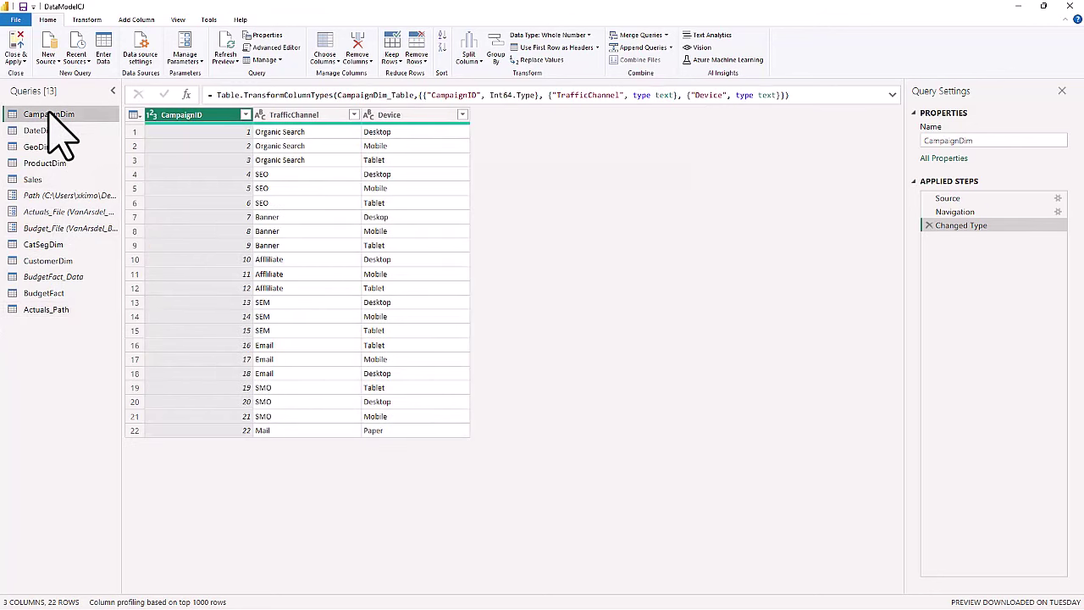
left_click(946, 198)
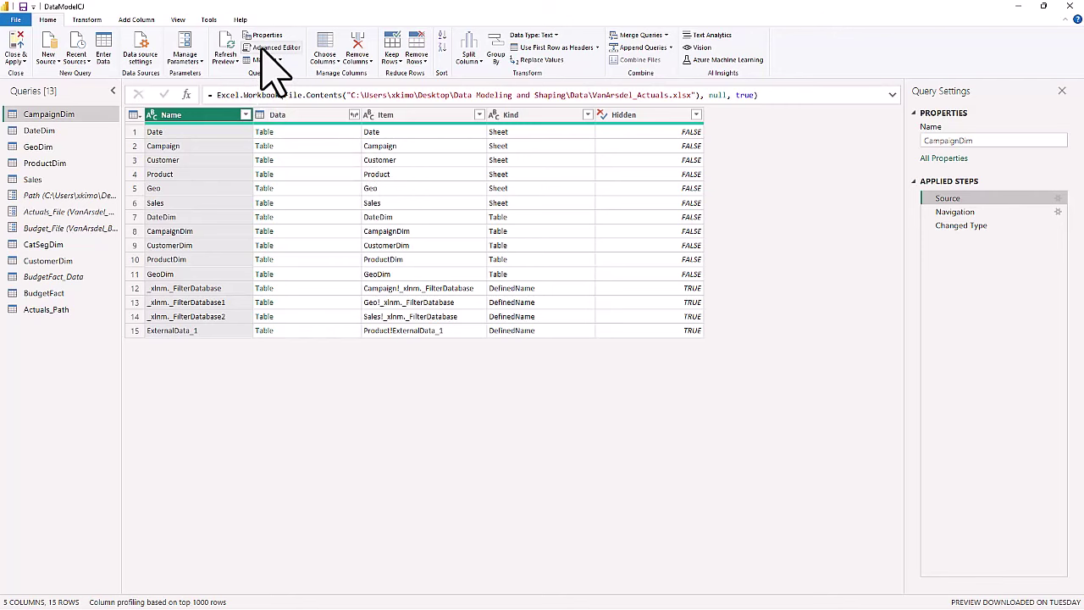
left_click(266, 48)
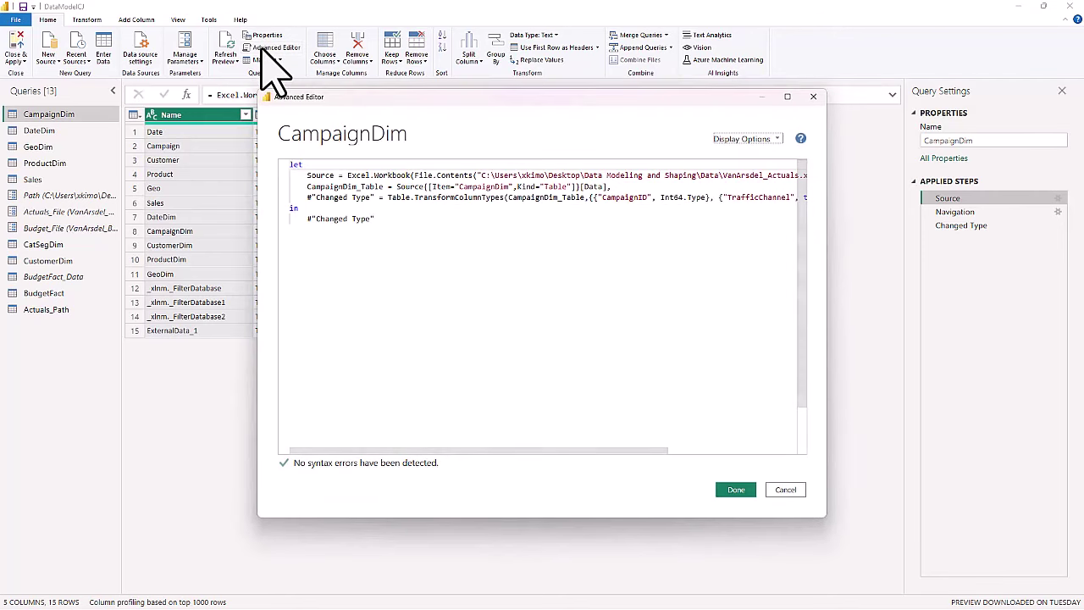
left_click(787, 490)
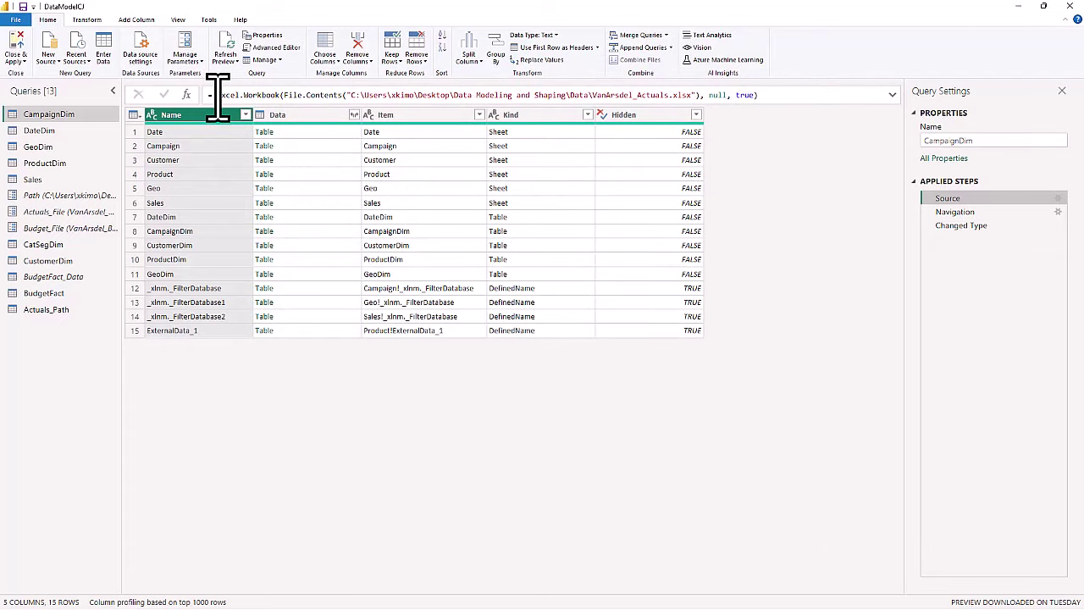
left_click_drag(217, 95, 558, 152)
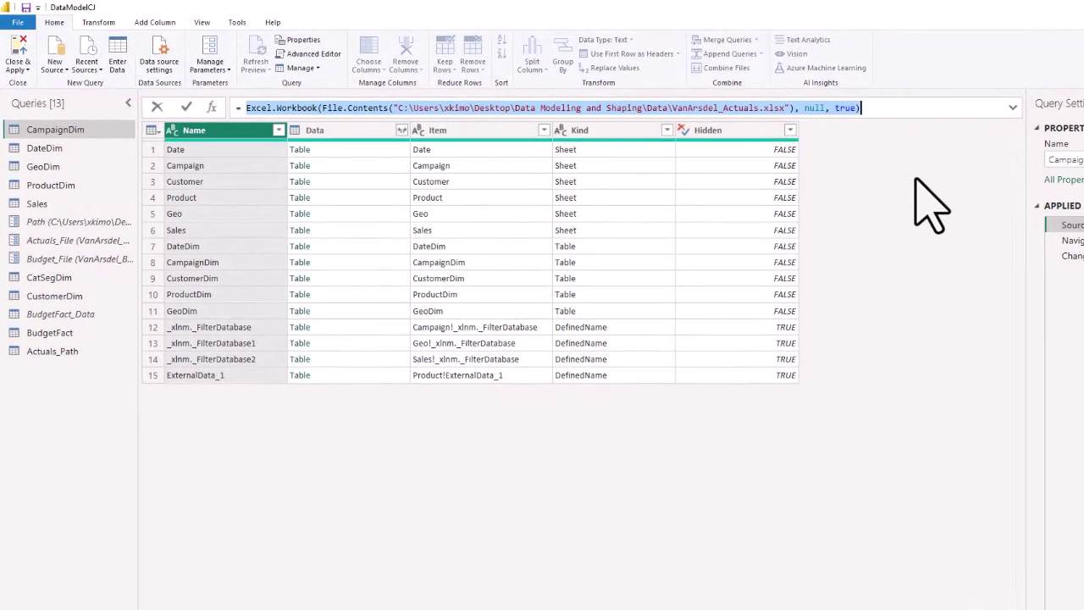
type("A")
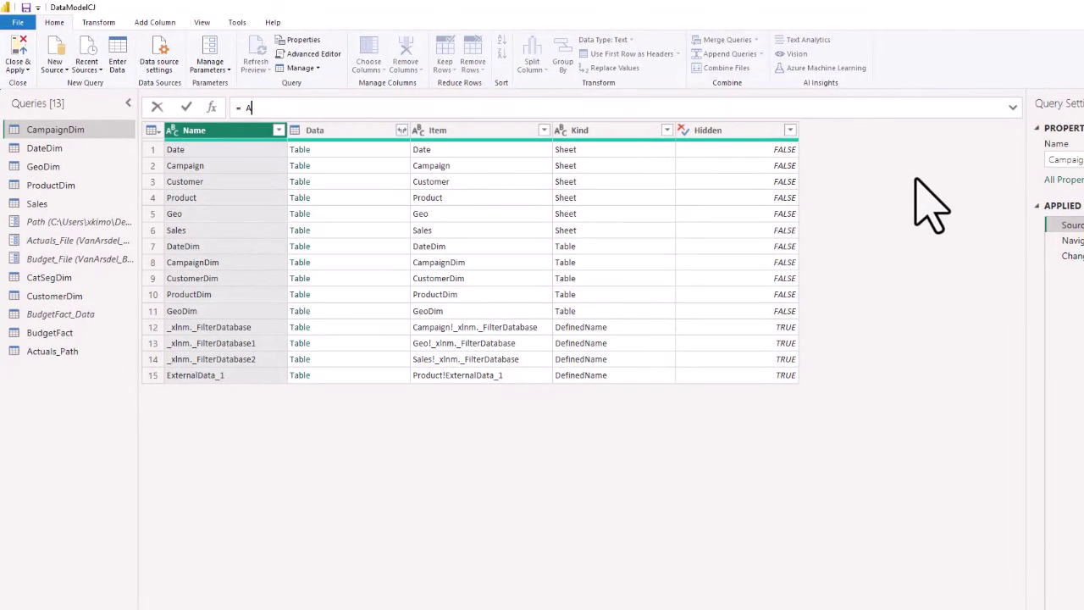
type("ctuals_Path")
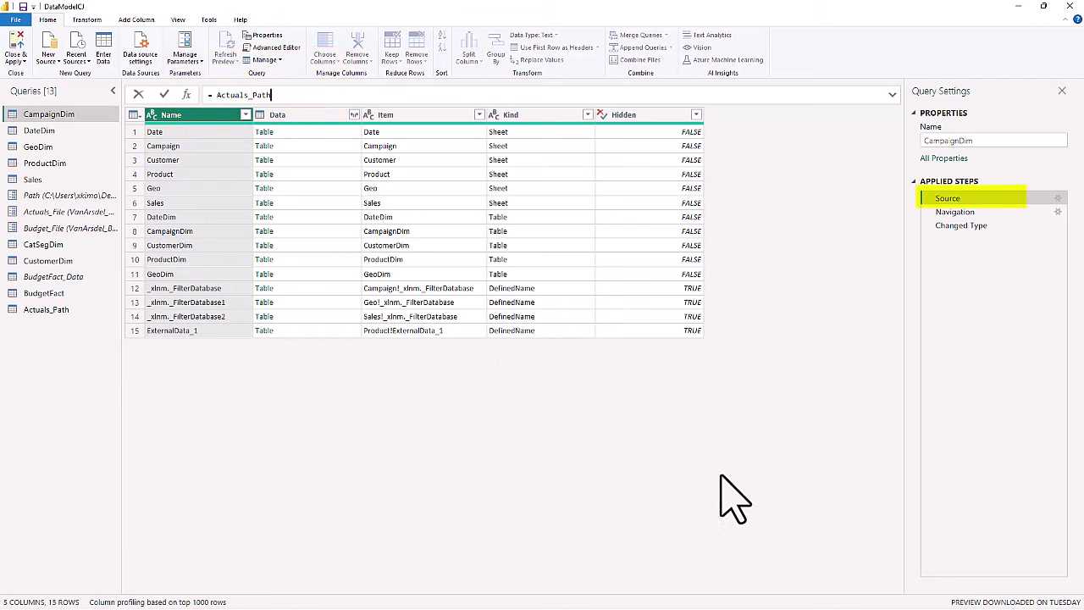
left_click(792, 403)
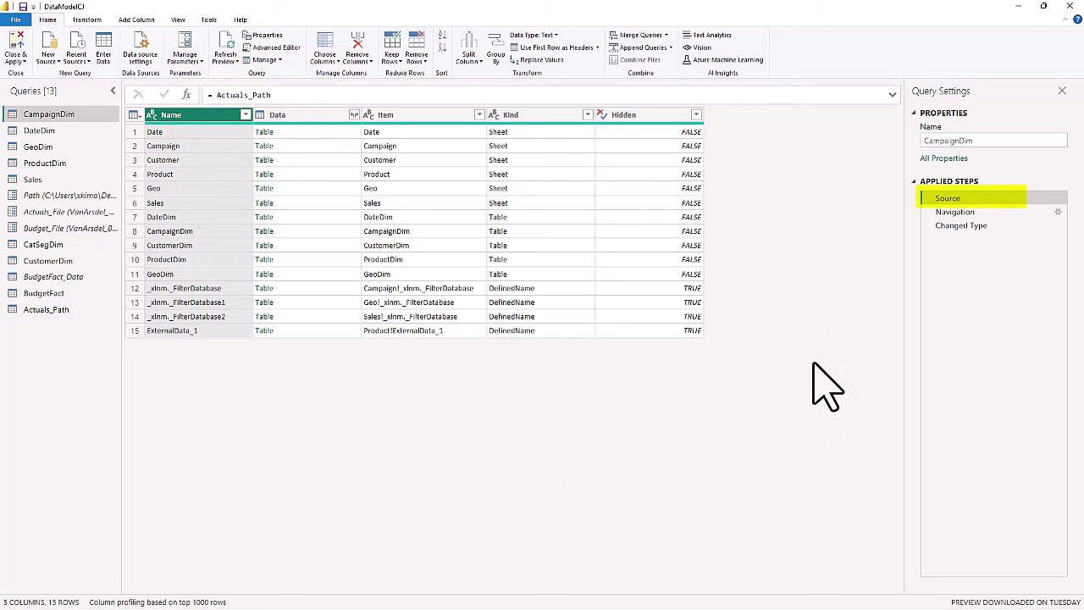
left_click(947, 227)
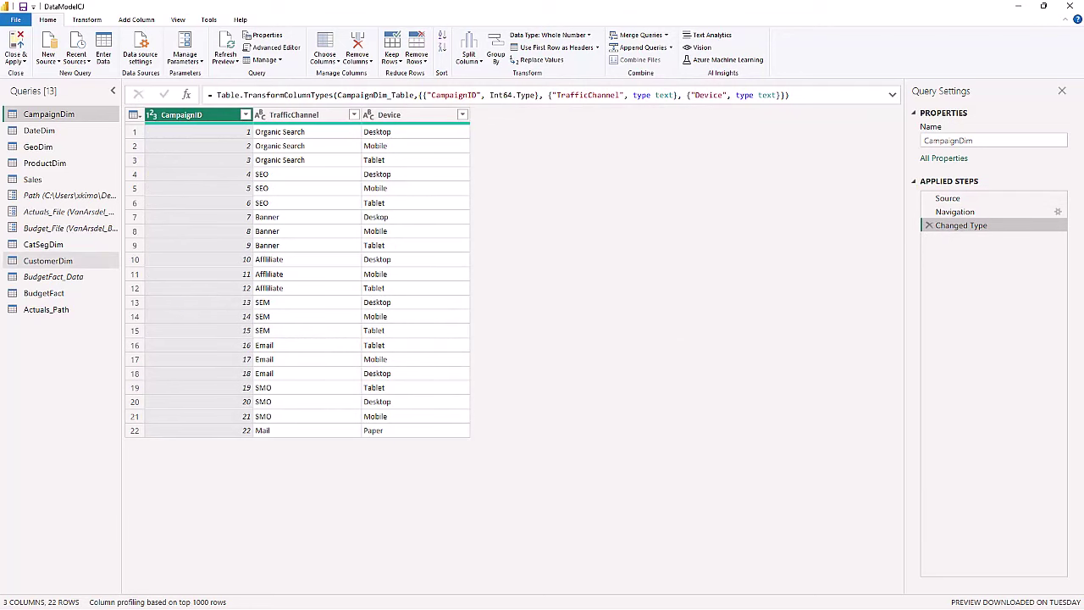
left_click(947, 198)
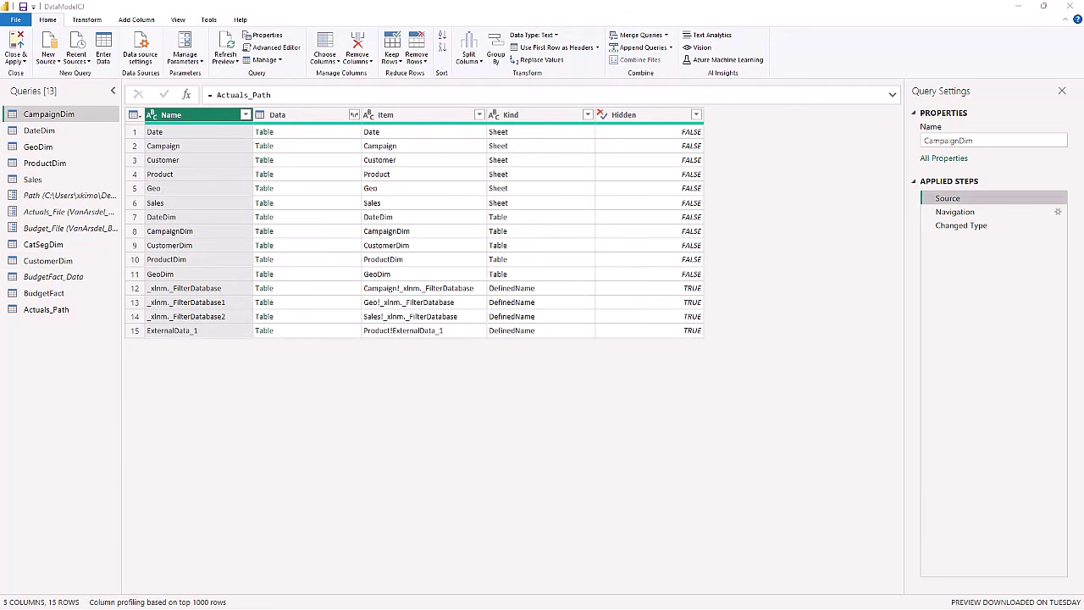
left_click(46, 310)
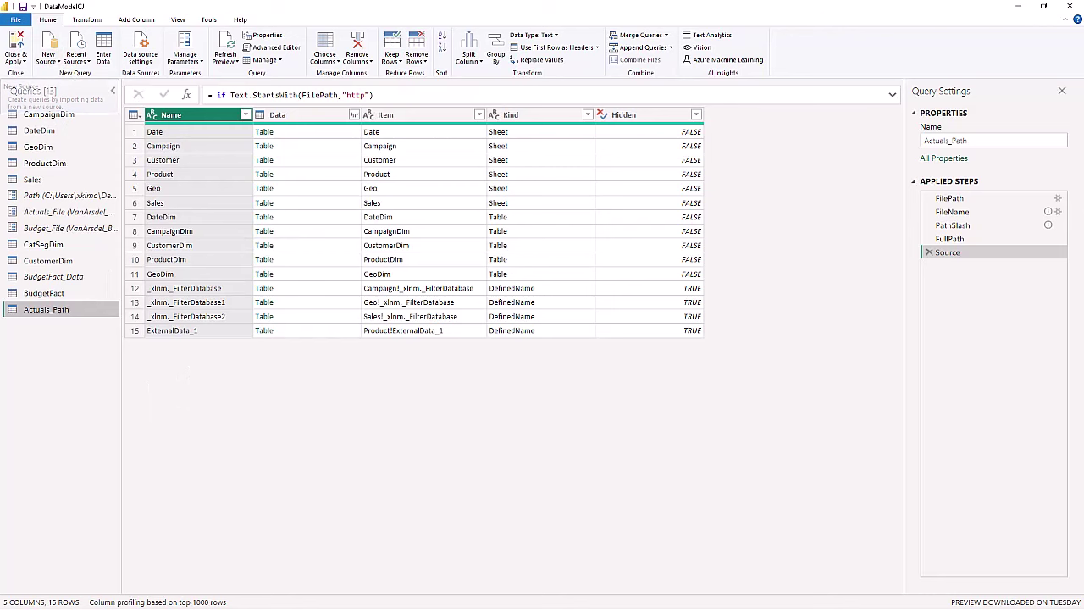
Open Budget_Path from the Data folder in Notepad, copy its M code, and close it
key("alt+Tab")
double_click(491, 248)
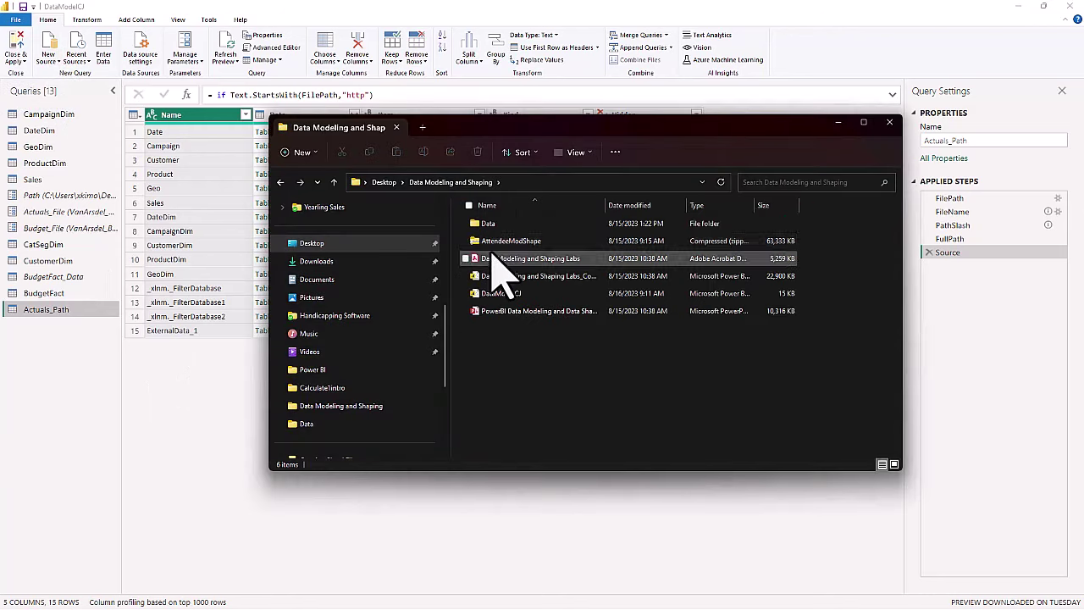
double_click(491, 225)
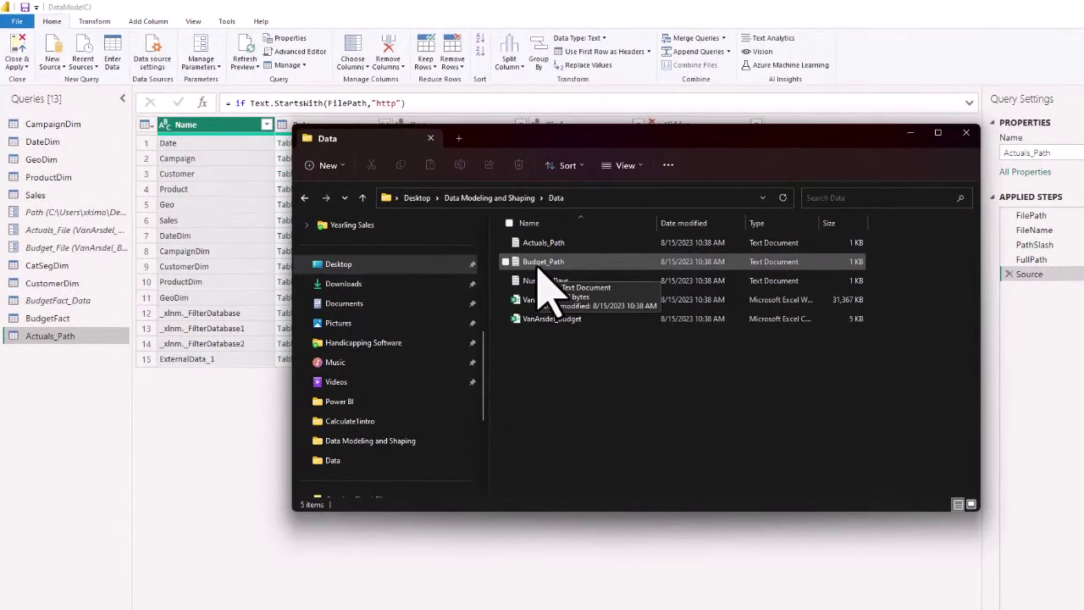
double_click(543, 264)
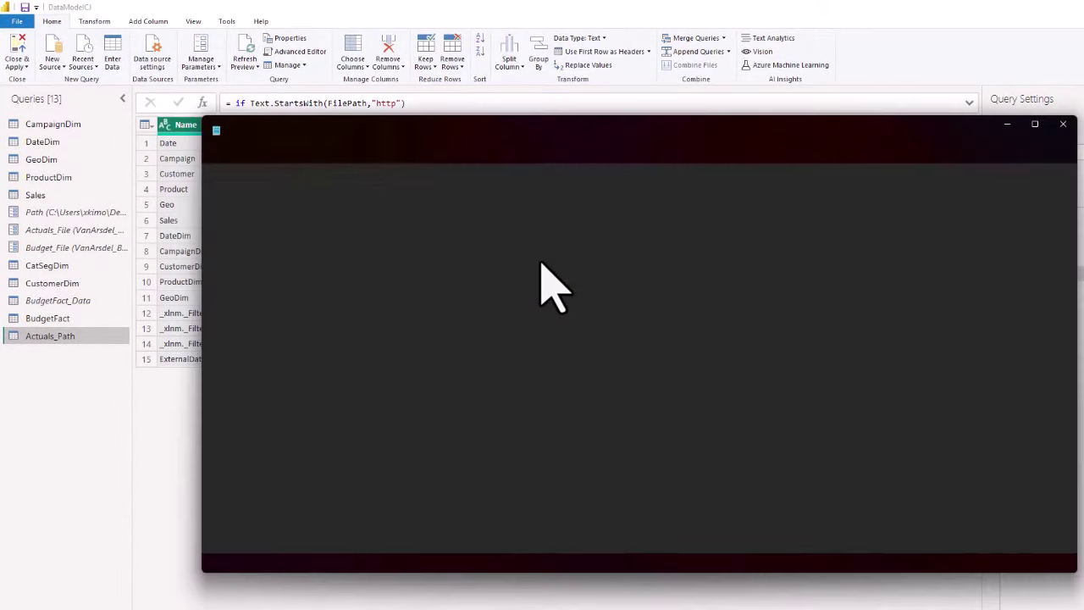
left_click_drag(305, 315, 144, 180)
key("ctrl+c")
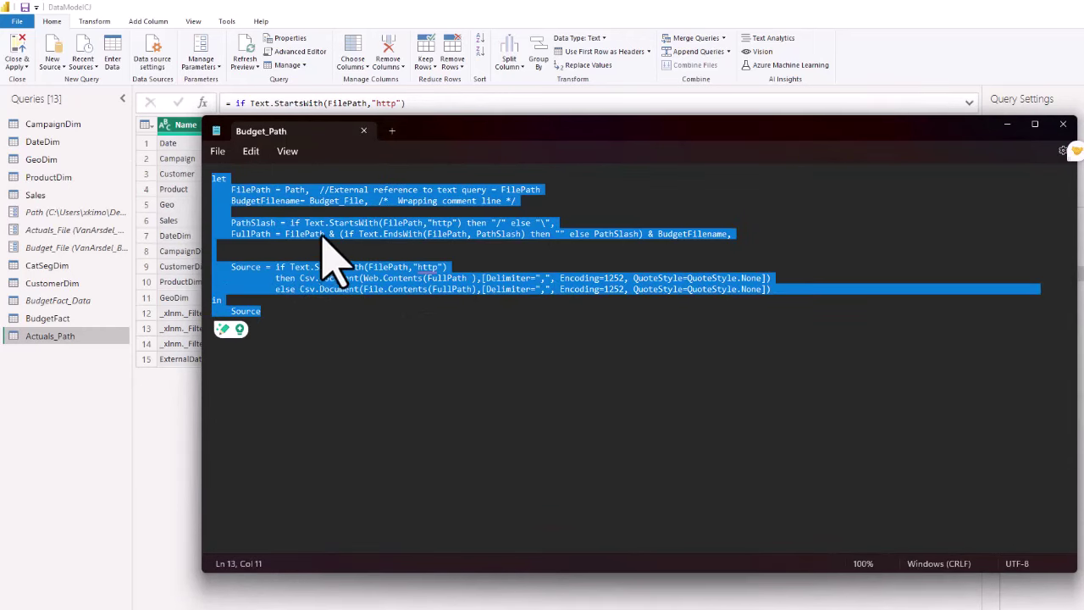
left_click(218, 152)
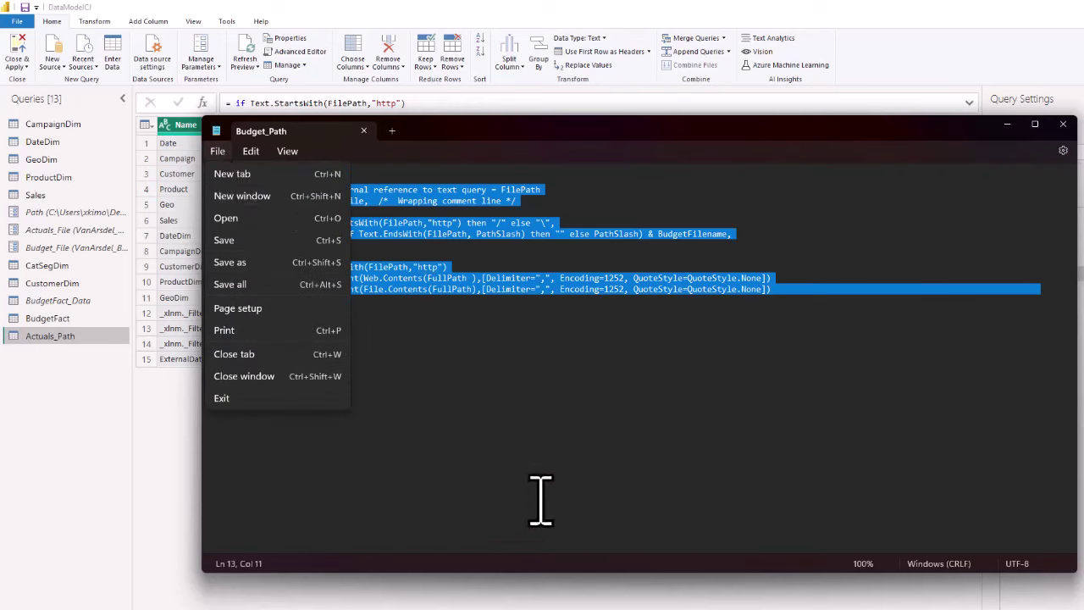
left_click(542, 471)
left_click(545, 470)
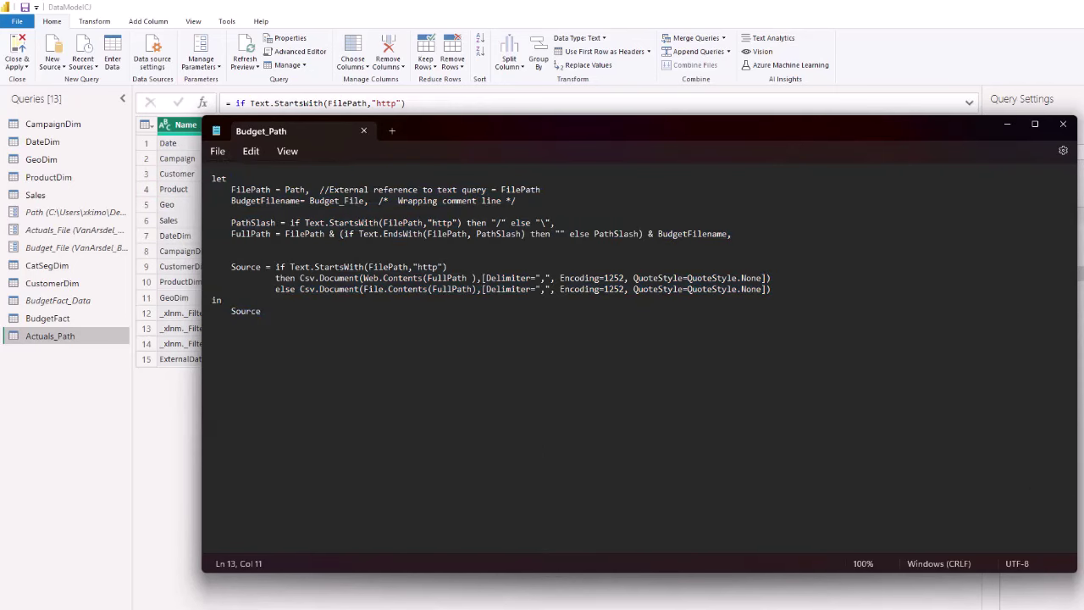
left_click(1063, 125)
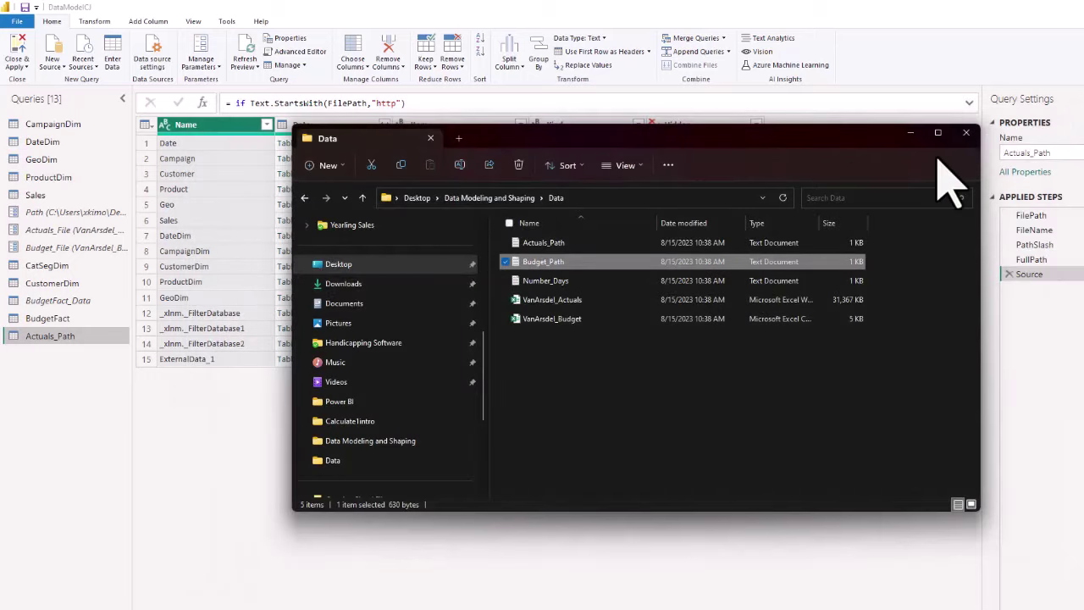
Close File Explorer and add a new blank query from New Source
left_click(966, 133)
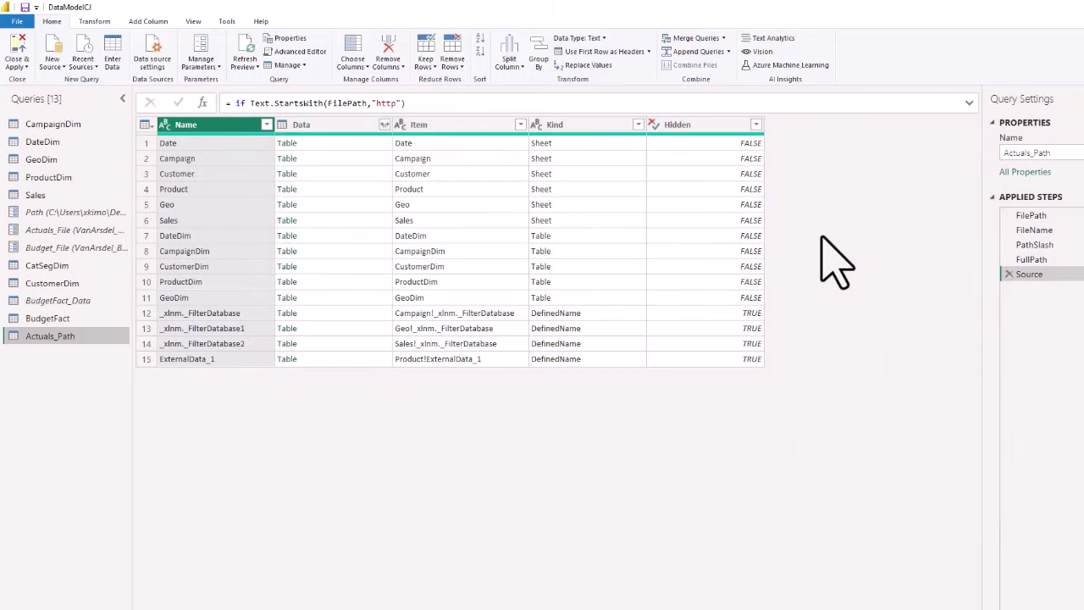
left_click(51, 62)
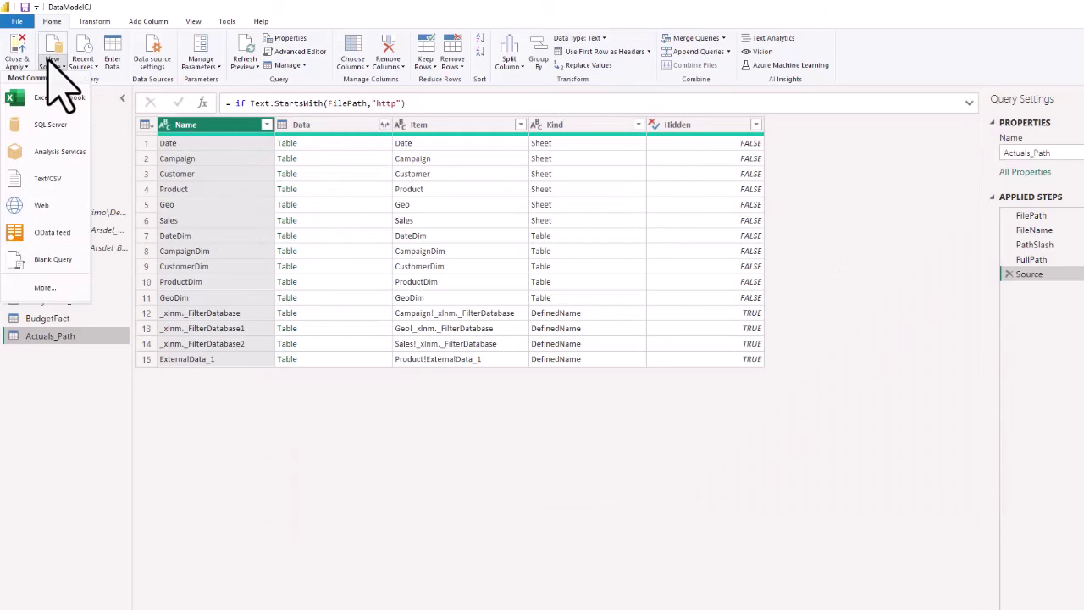
left_click(47, 258)
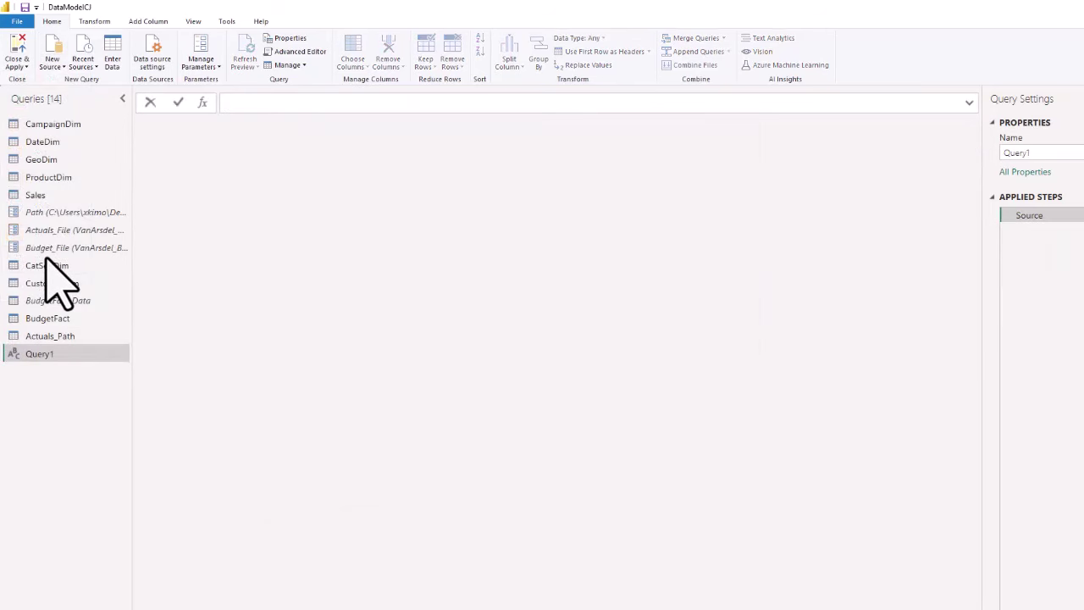
Paste the Budget_Path M code into Query1's Advanced Editor and rename the query Budget_Path
left_click(292, 52)
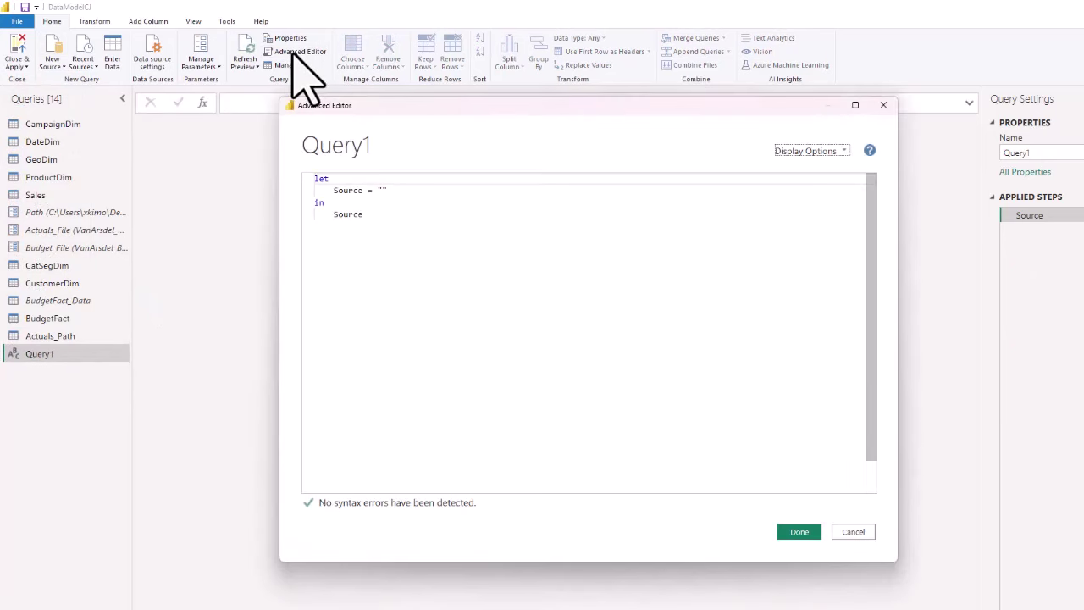
left_click(408, 227)
key("ctrl+a")
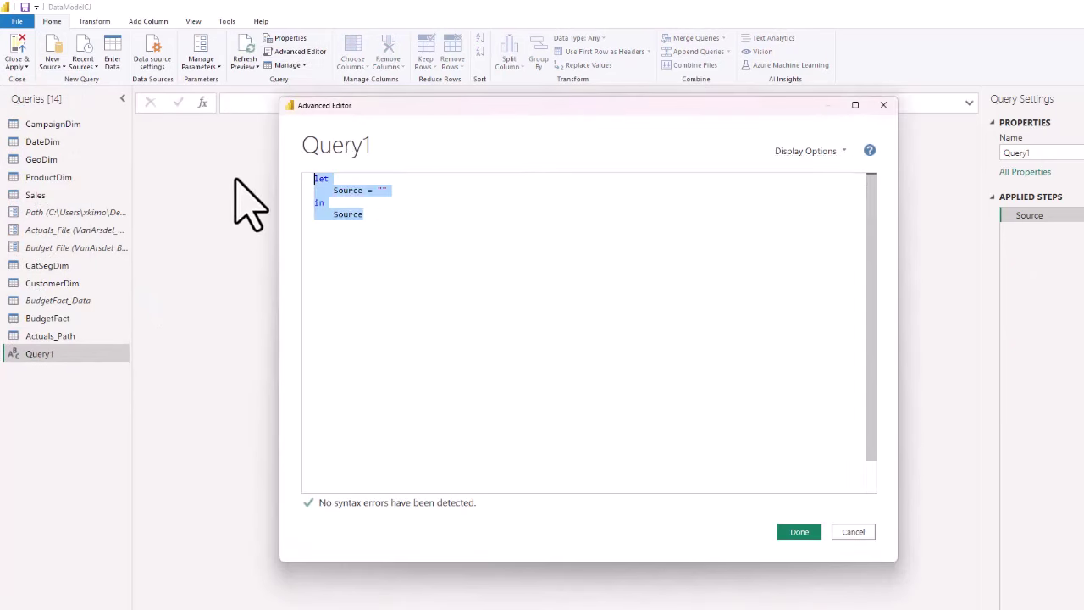
key("Delete")
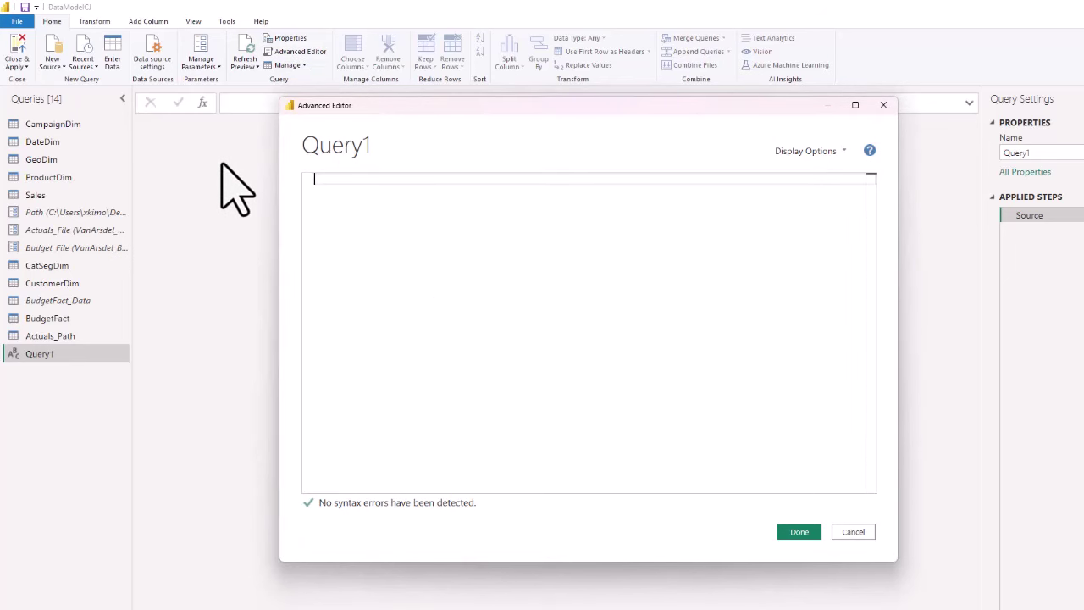
key("ctrl+v")
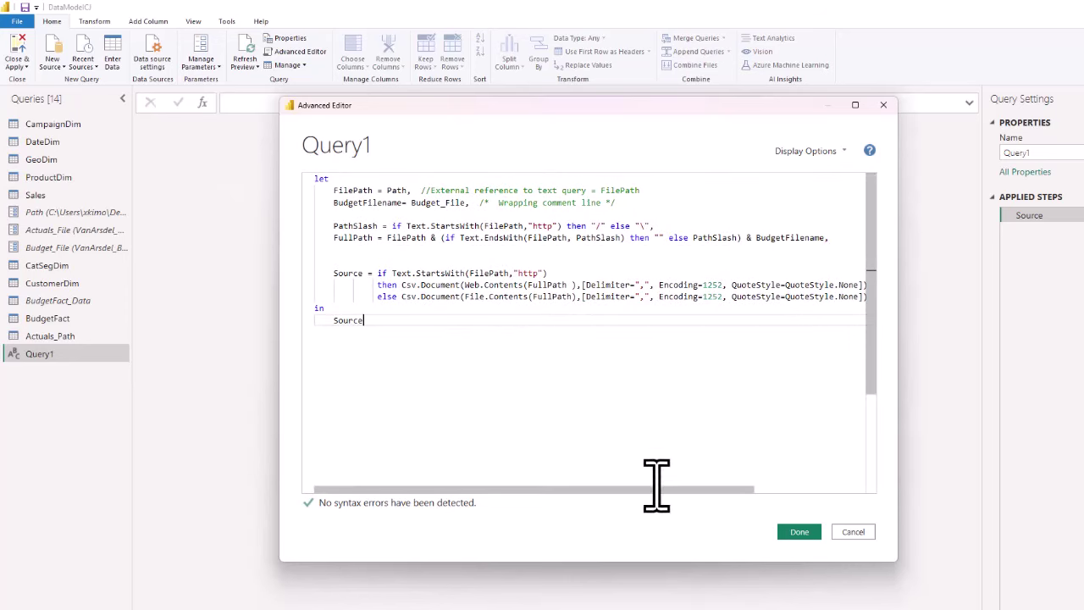
left_click(799, 532)
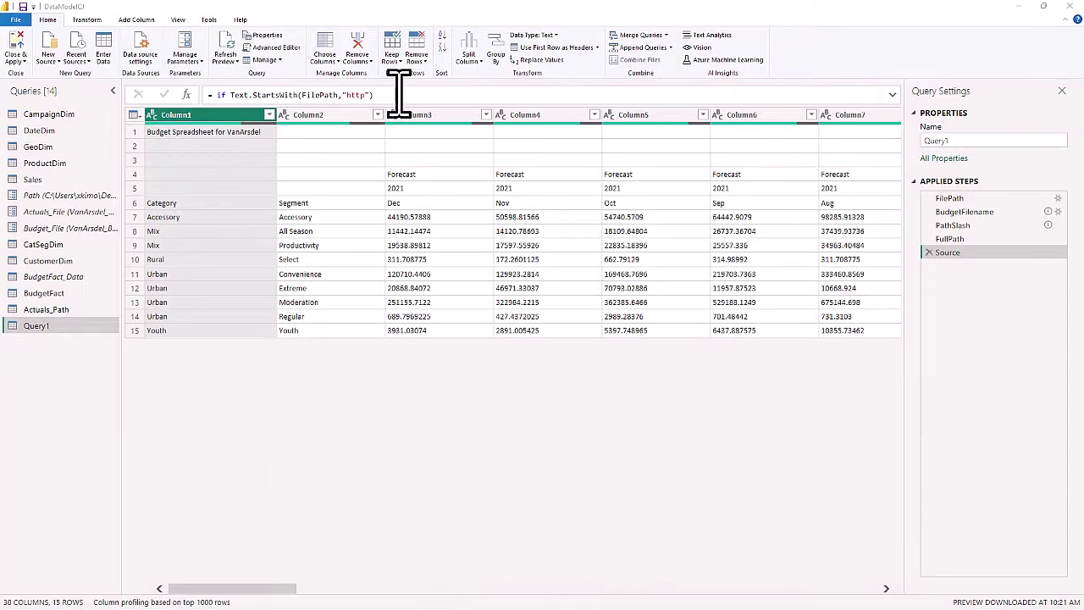
double_click(994, 140)
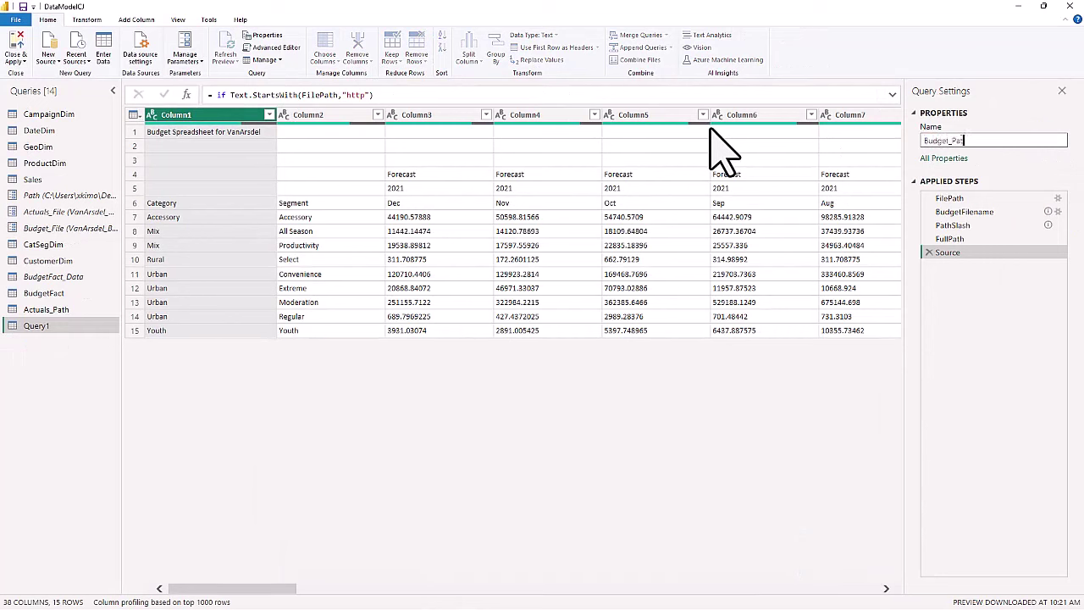
key("Return")
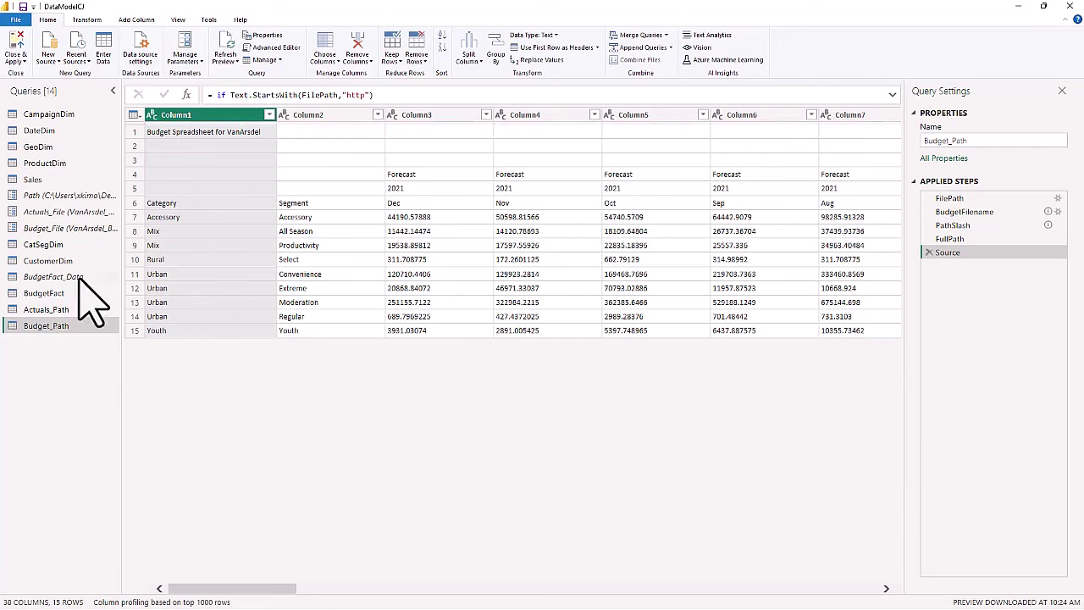
Set BudgetFact's Source formula to = Budget_Path instead of the hard-coded CSV path, and verify it
left_click(40, 294)
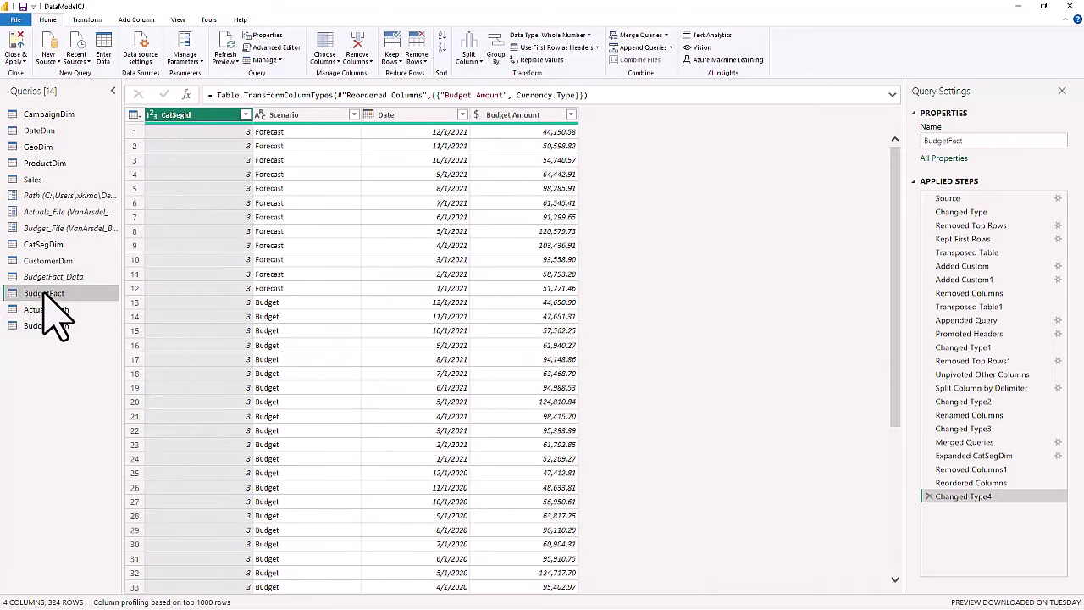
left_click(950, 199)
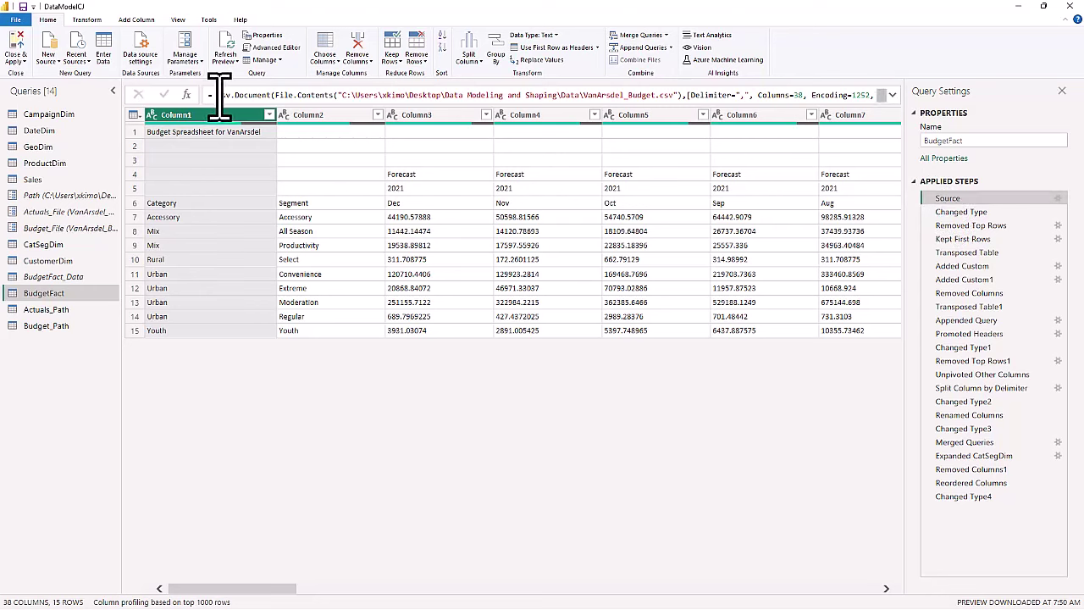
left_click_drag(212, 95, 902, 119)
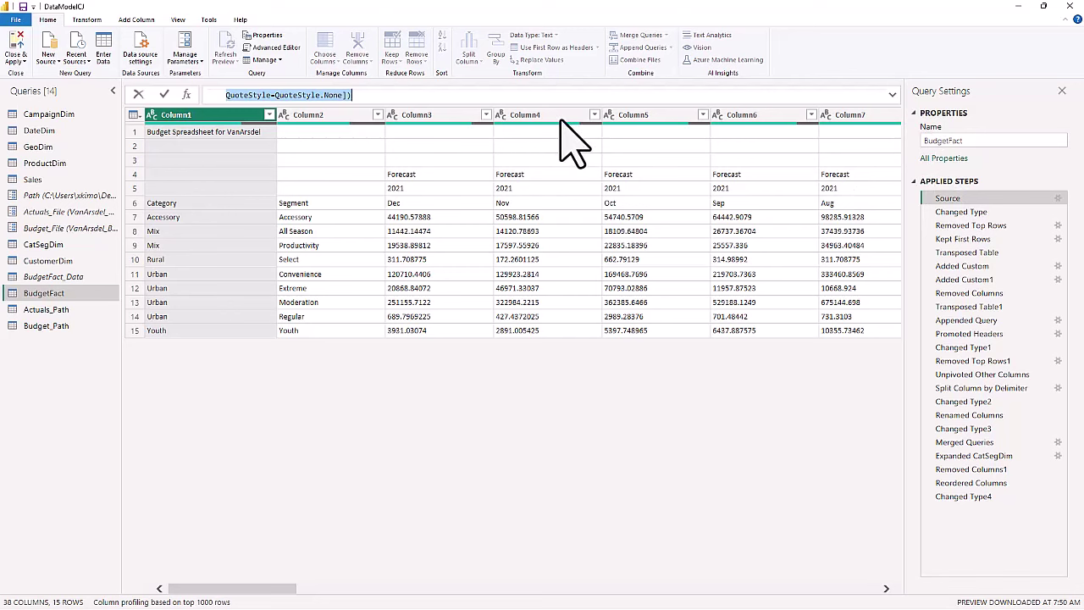
type("-")
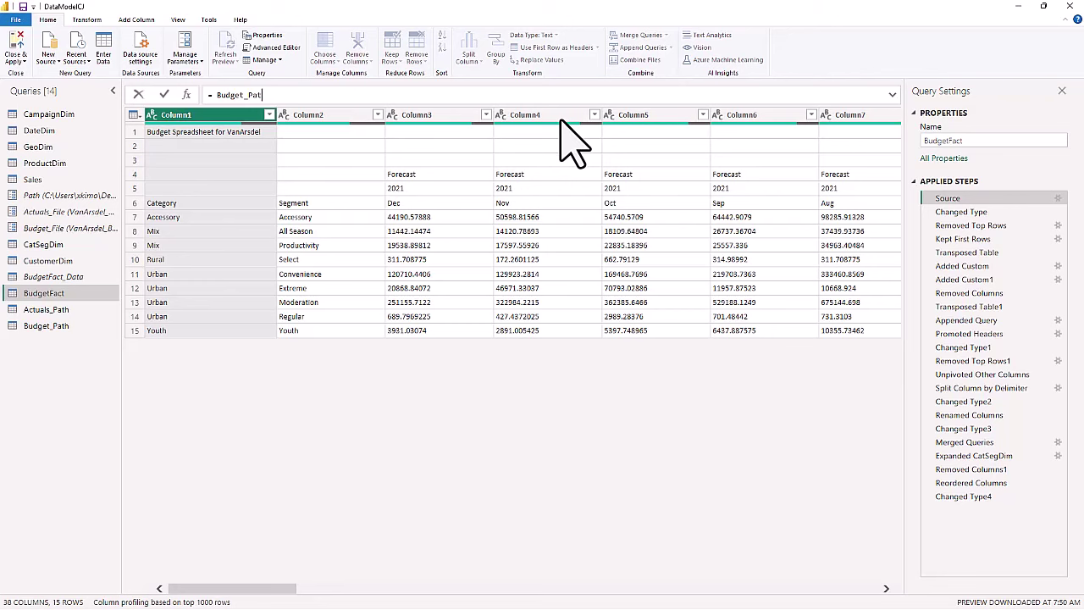
key("Return")
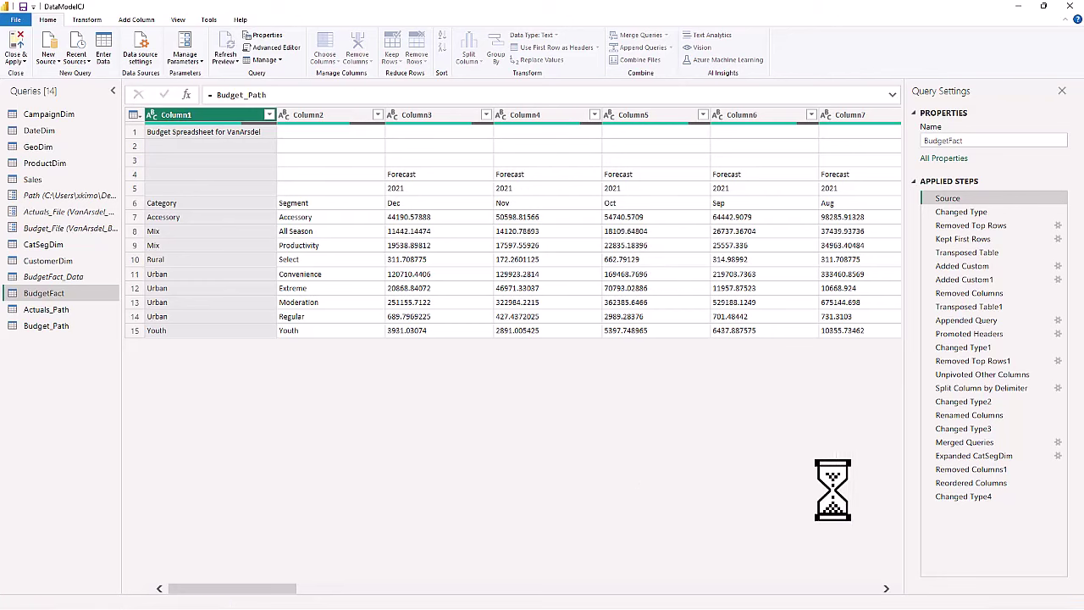
left_click(949, 500)
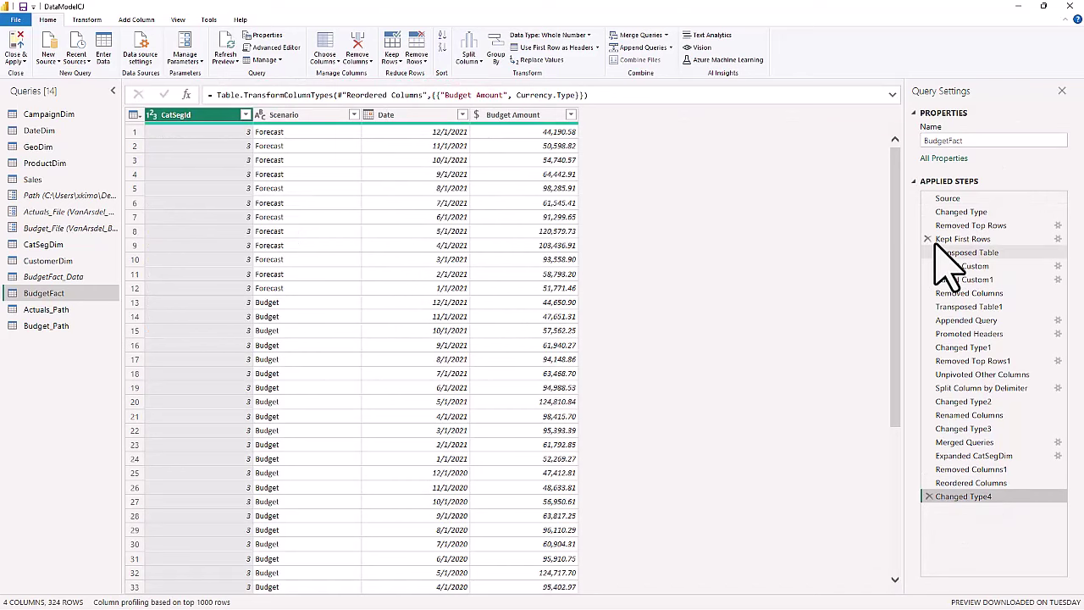
left_click(952, 198)
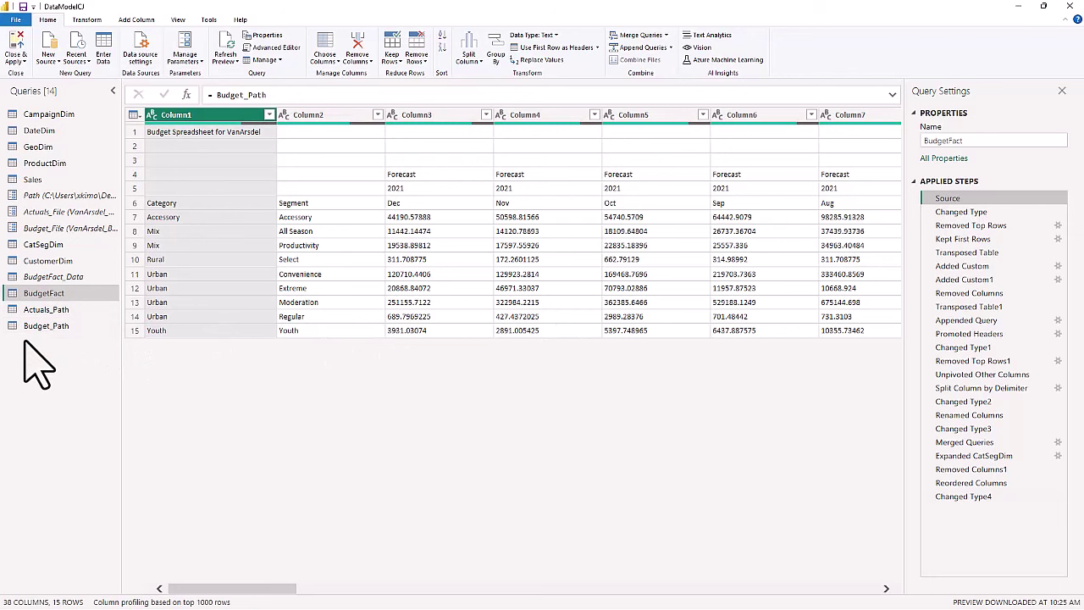
left_click(47, 328)
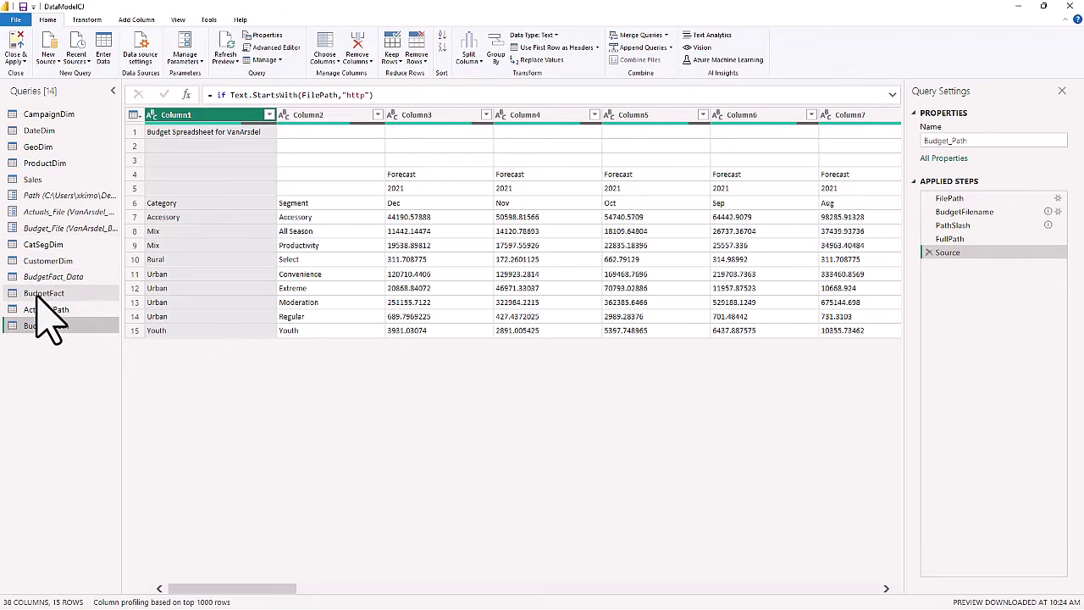
left_click(37, 293)
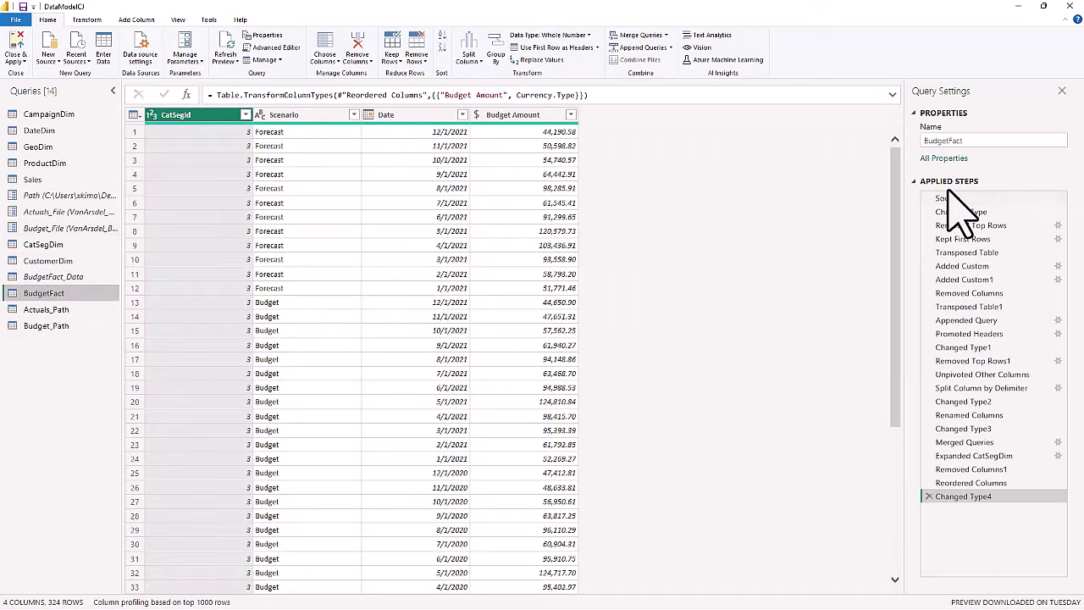
left_click(948, 202)
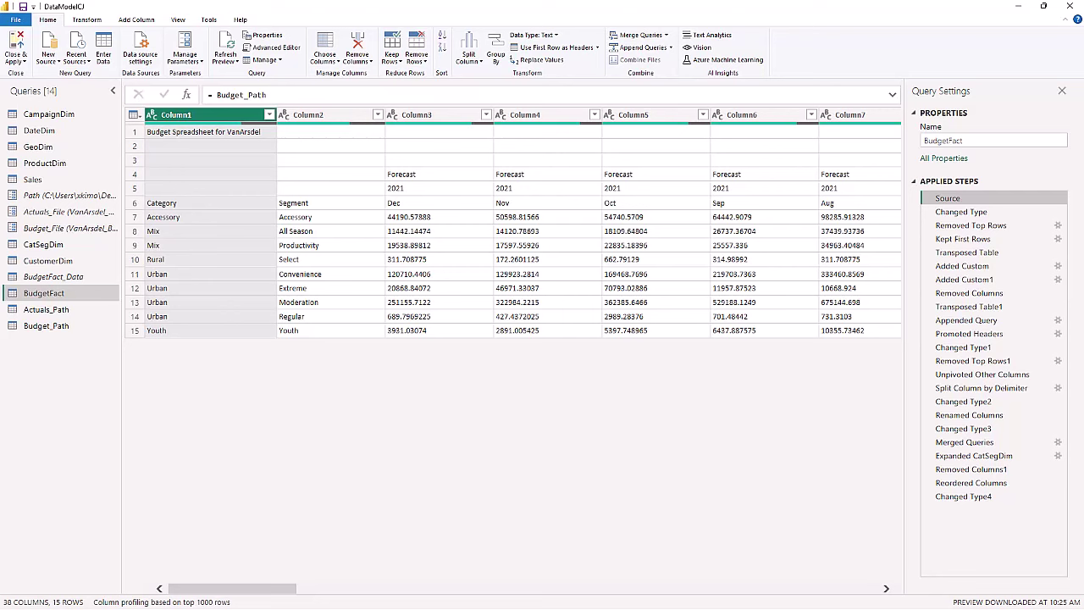
Open Number_Days from the Data folder, copy its whole function script, and close Notepad and Explorer
key("alt+Tab")
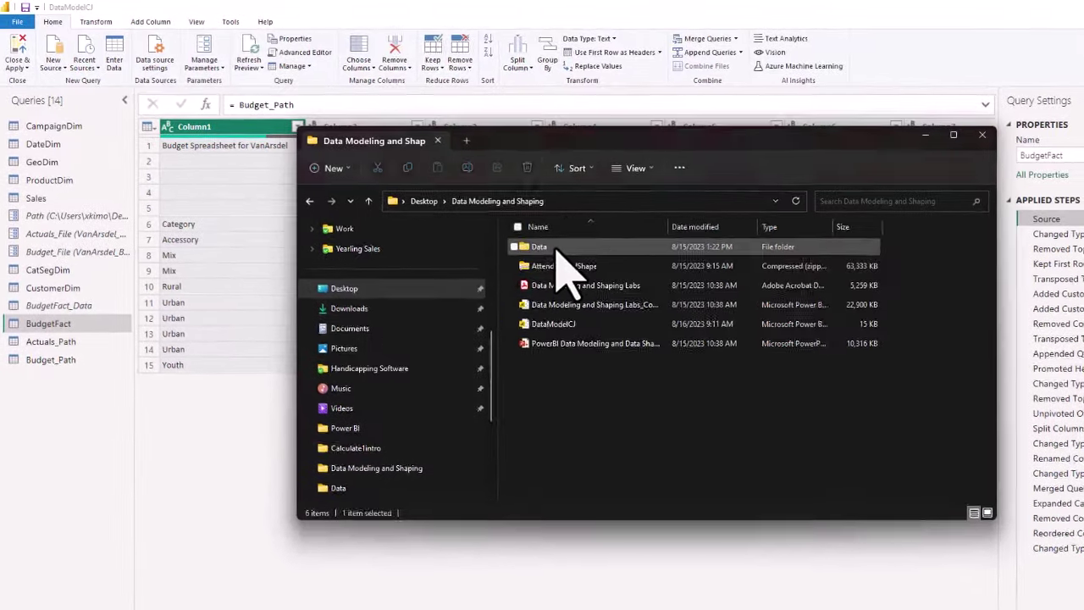
double_click(503, 223)
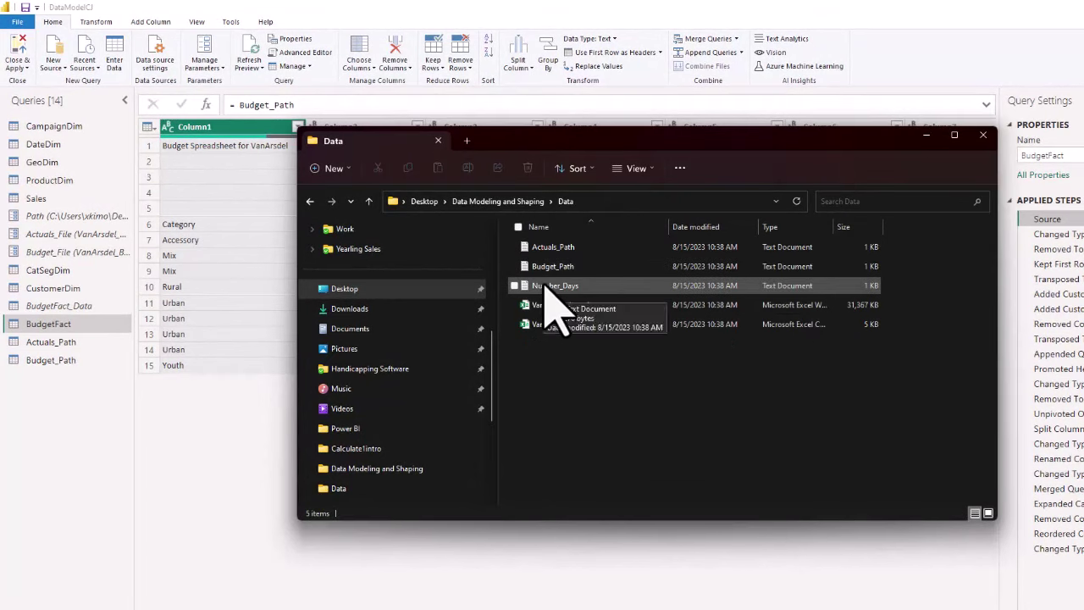
double_click(545, 285)
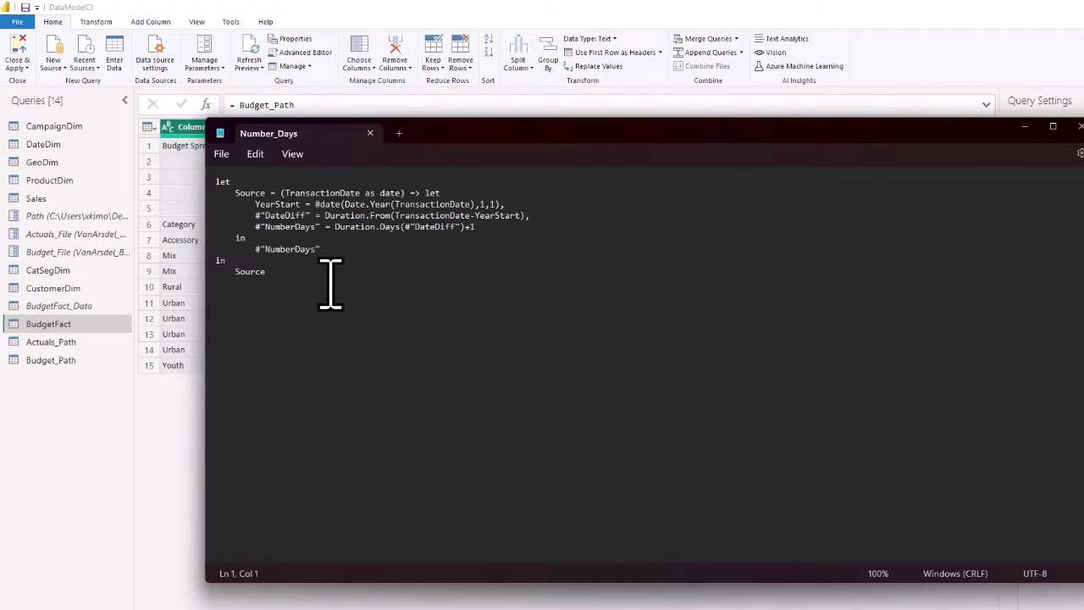
left_click_drag(297, 272, 189, 181)
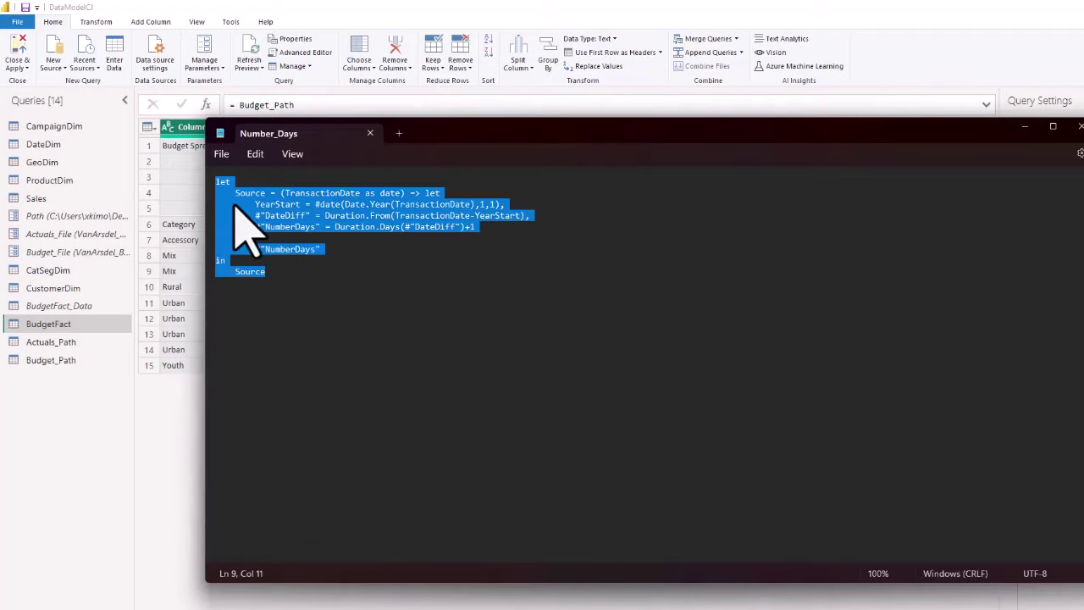
right_click(330, 216)
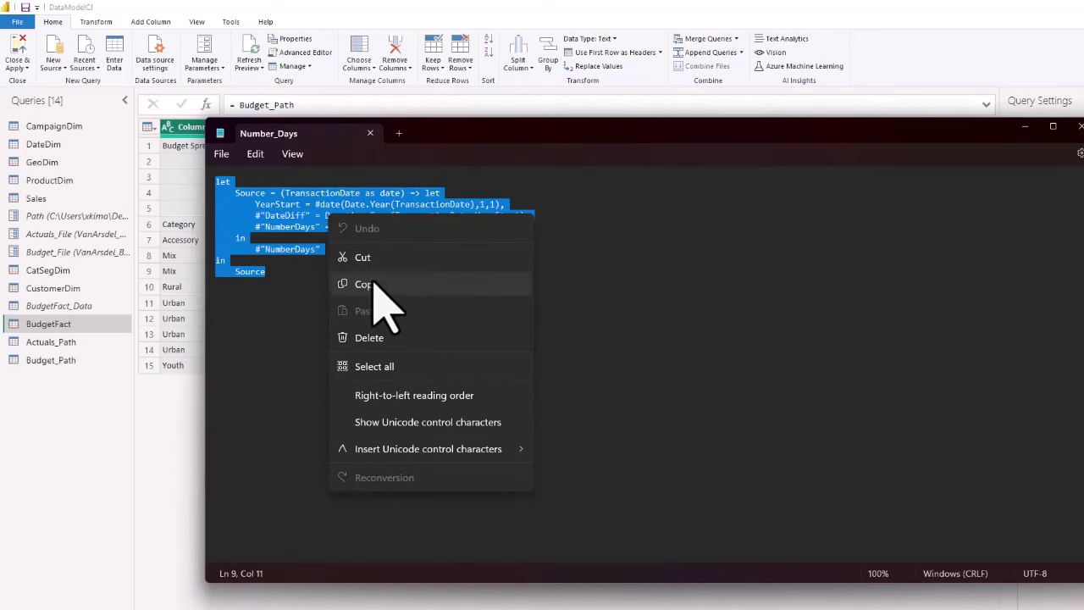
left_click(370, 286)
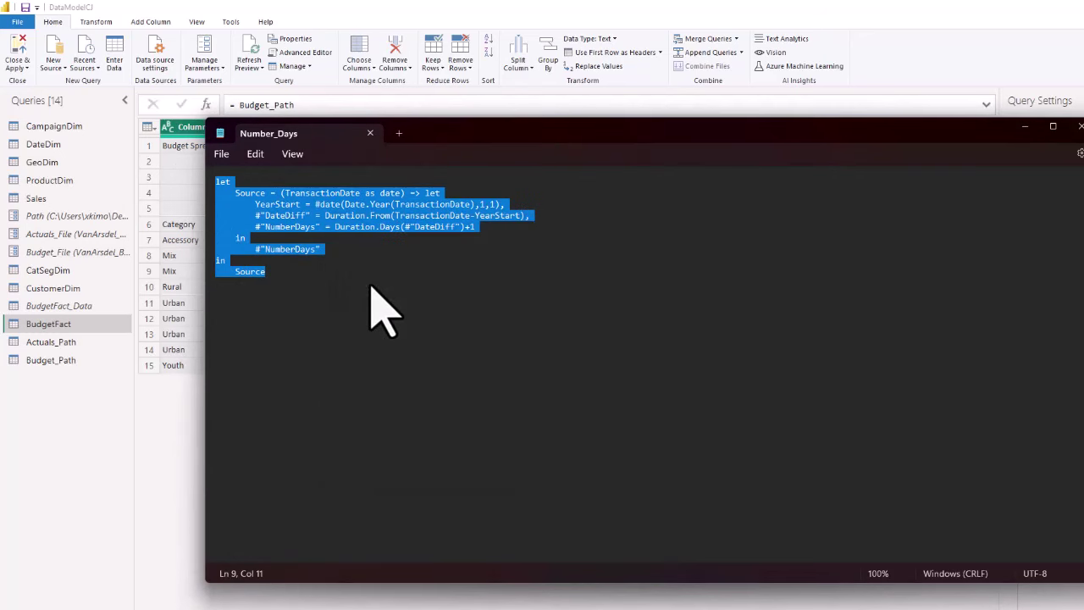
left_click(1080, 127)
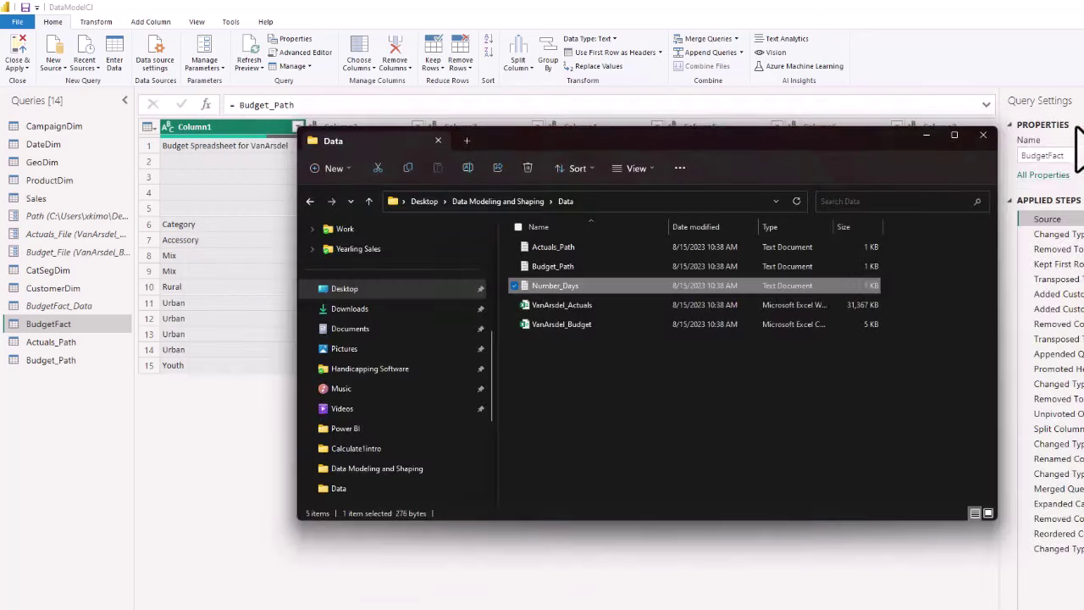
left_click(980, 135)
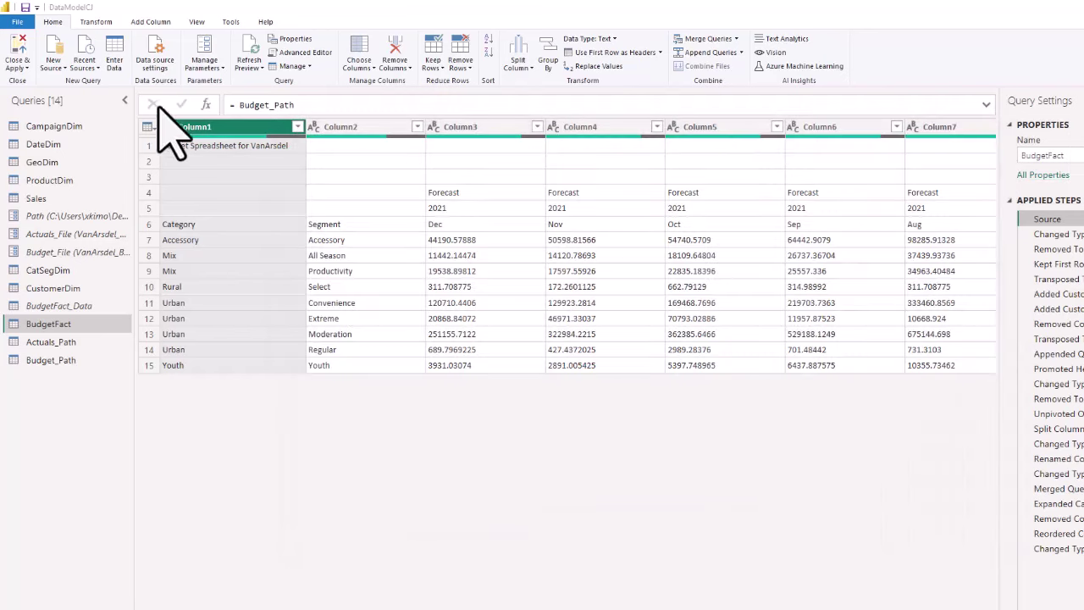
Create a blank query and replace its default code with the pasted Number_Days function script
left_click(55, 66)
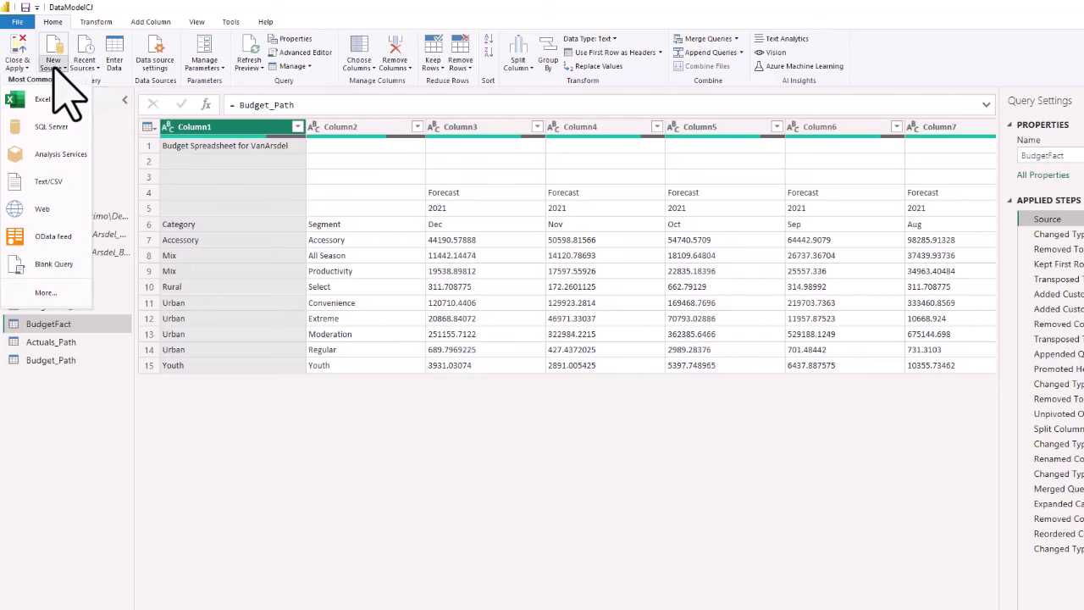
left_click(53, 265)
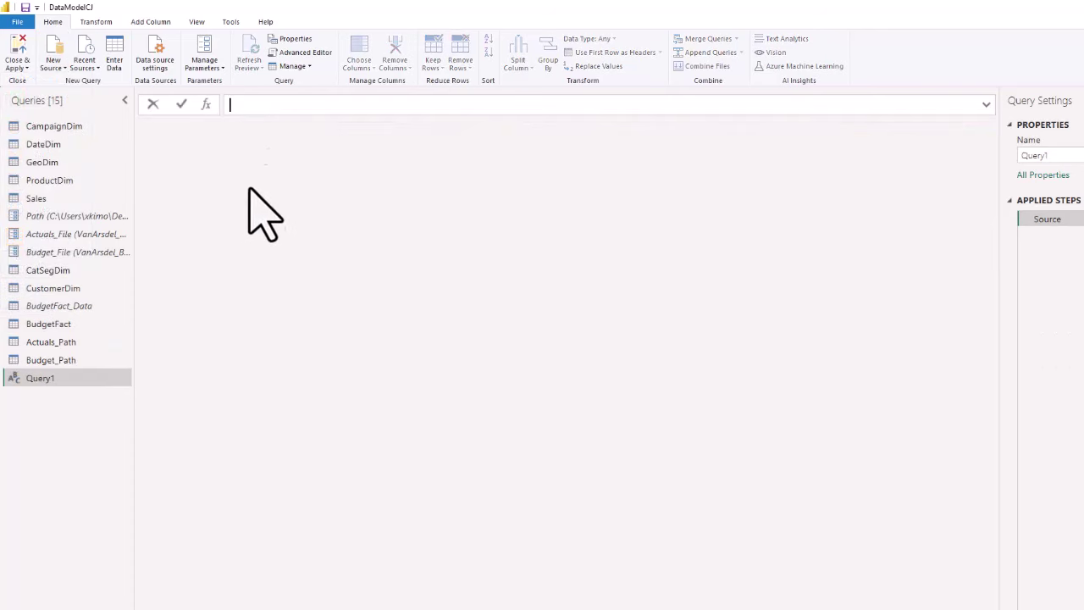
left_click(297, 54)
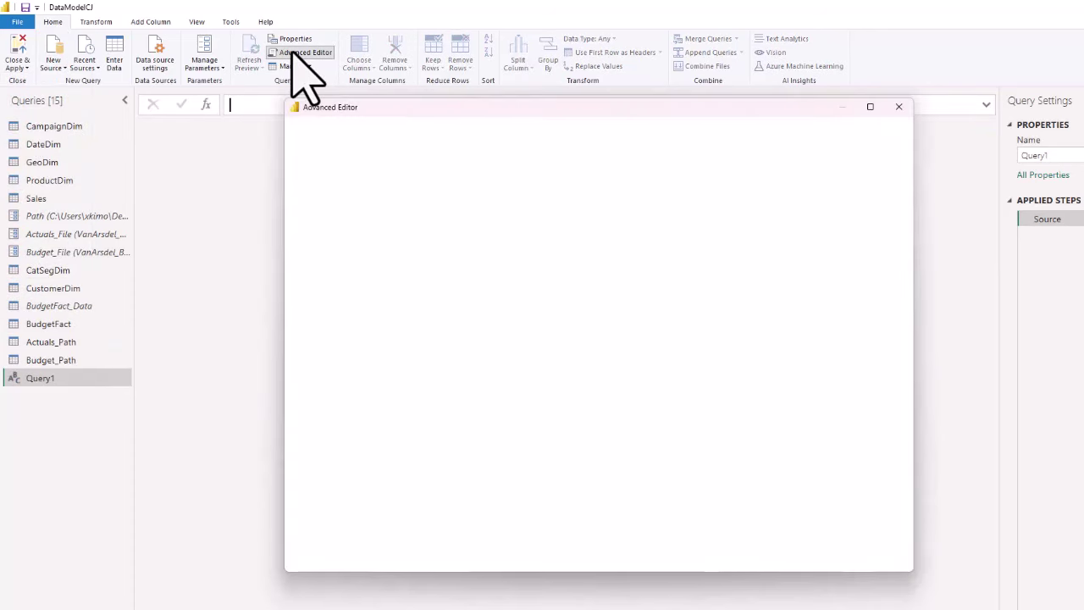
key("ctrl+a")
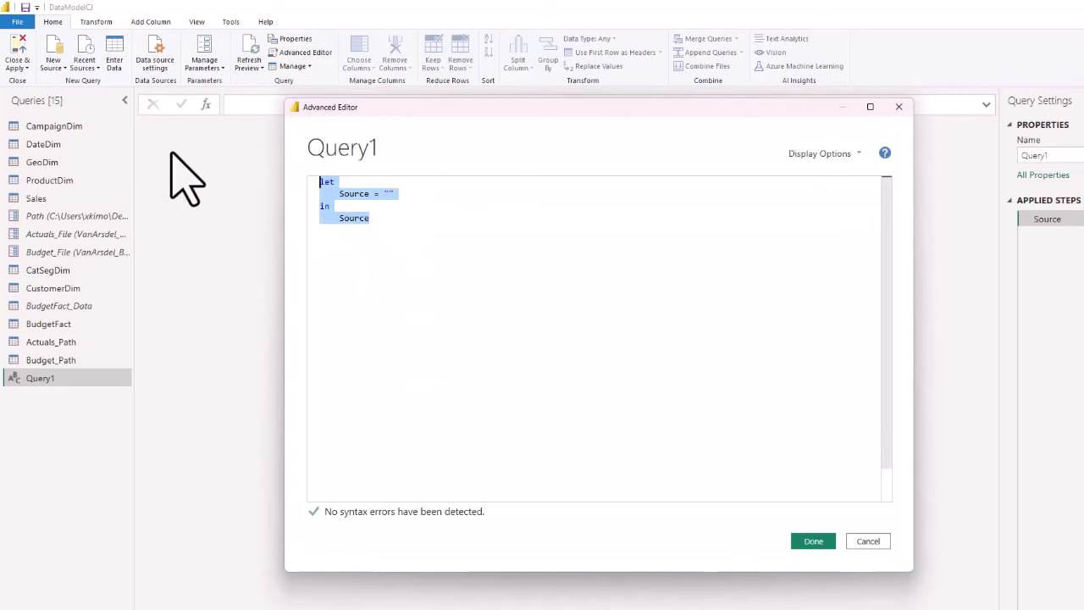
key("Delete")
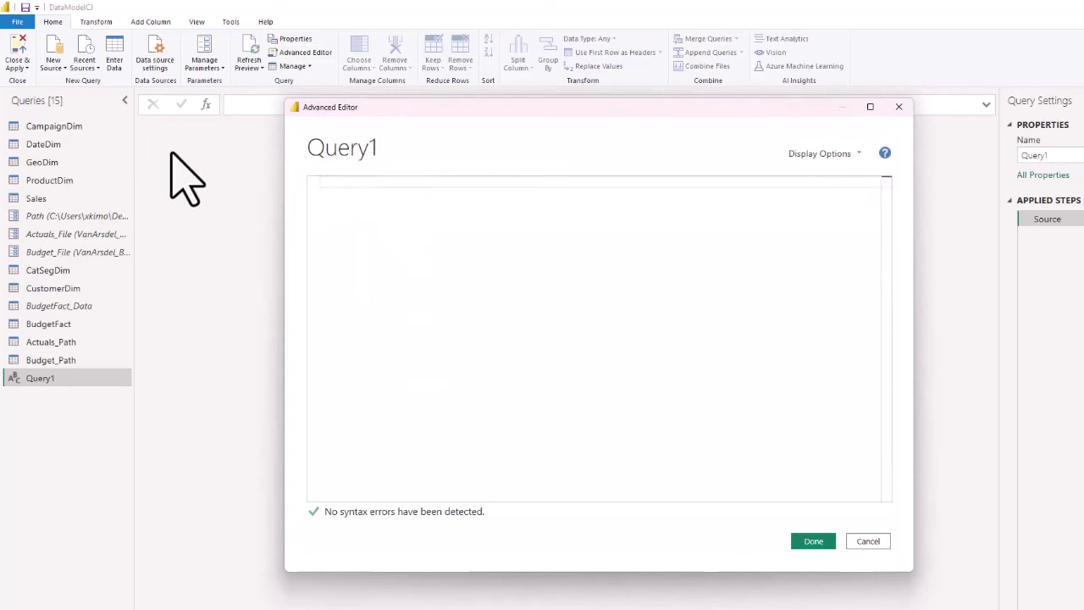
key("ctrl+v")
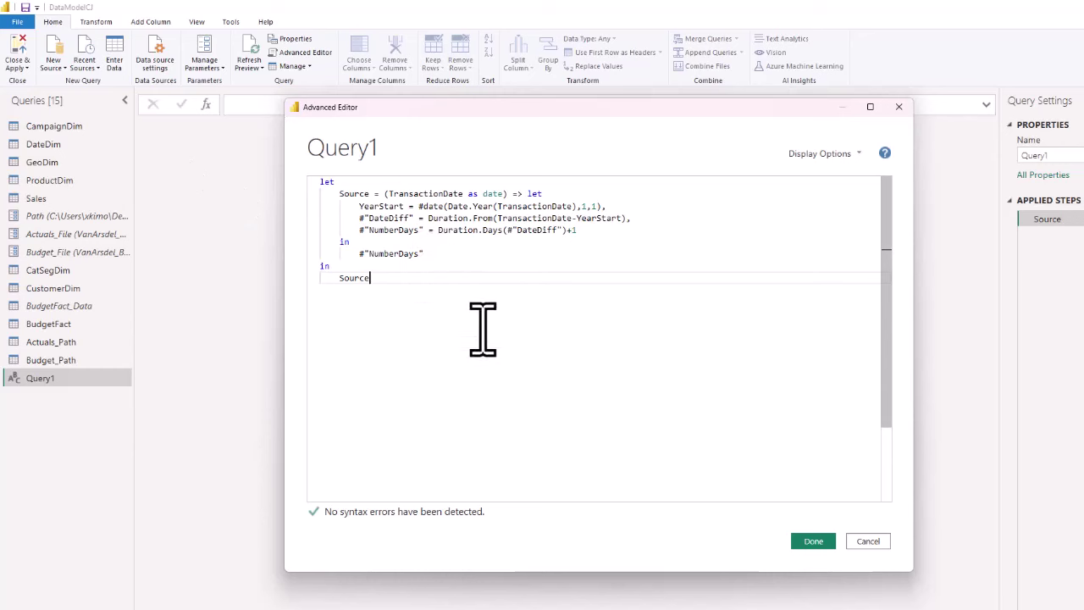
left_click(806, 541)
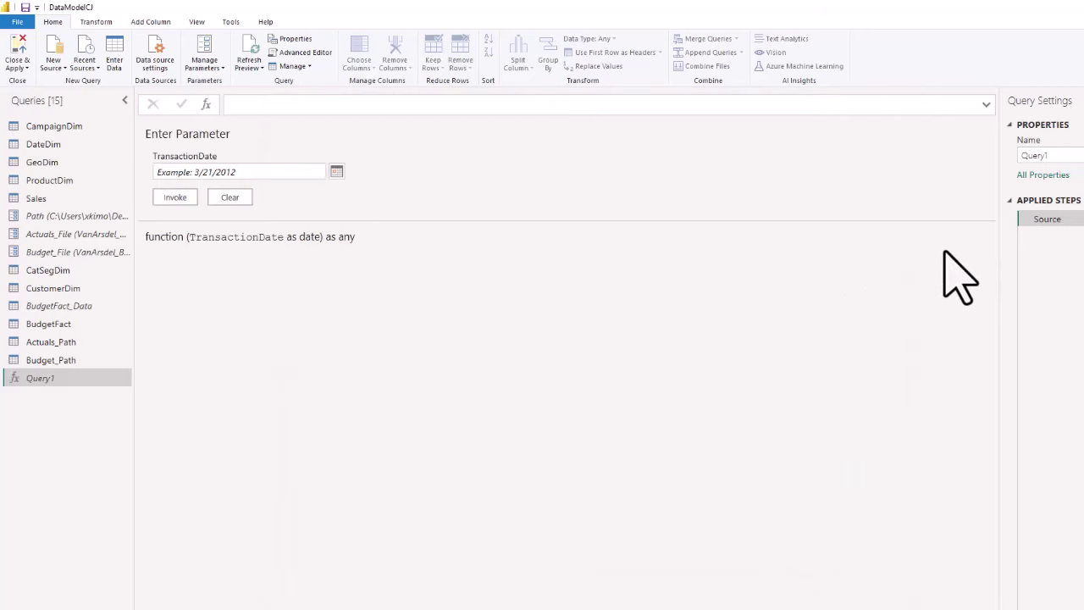
Rename Query1 to fn_DaysSinceYearStart in the Query Settings name box
left_click(1070, 155)
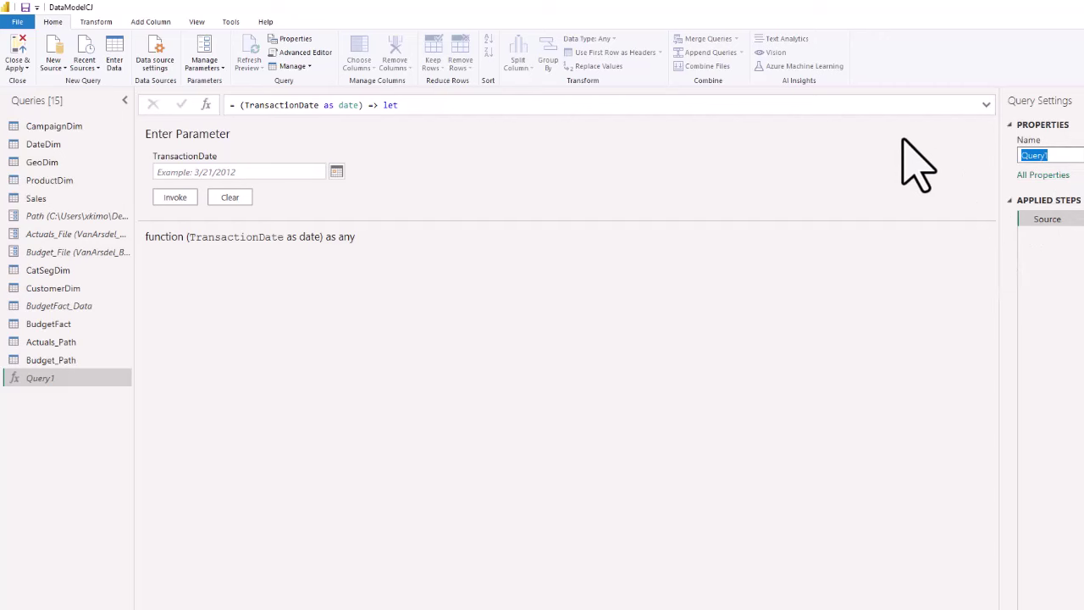
key("BackSpace")
type("fn_DaysSinceYearStart")
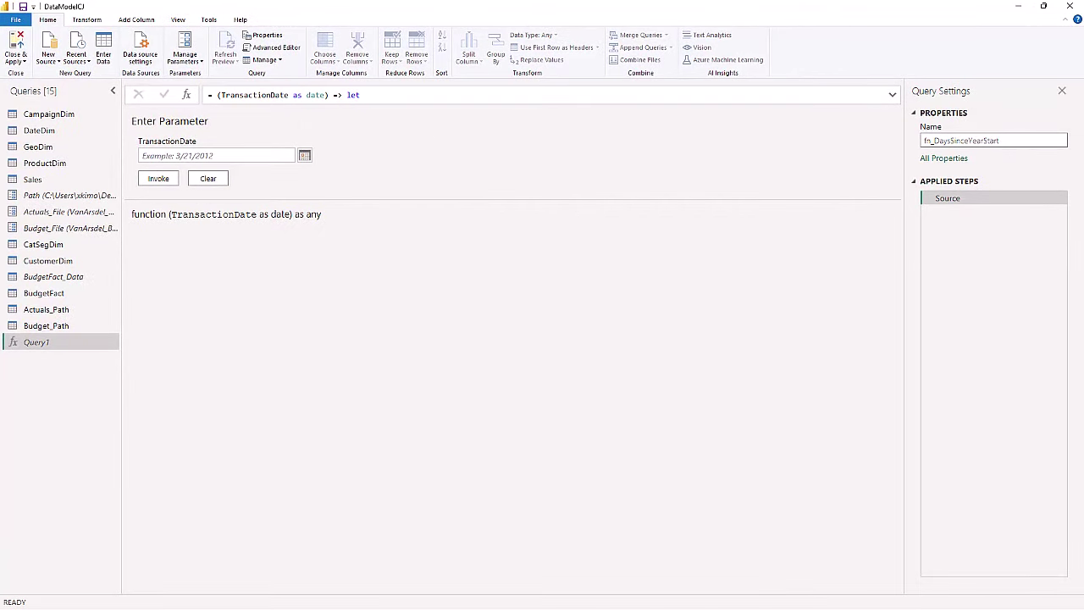
key("Return")
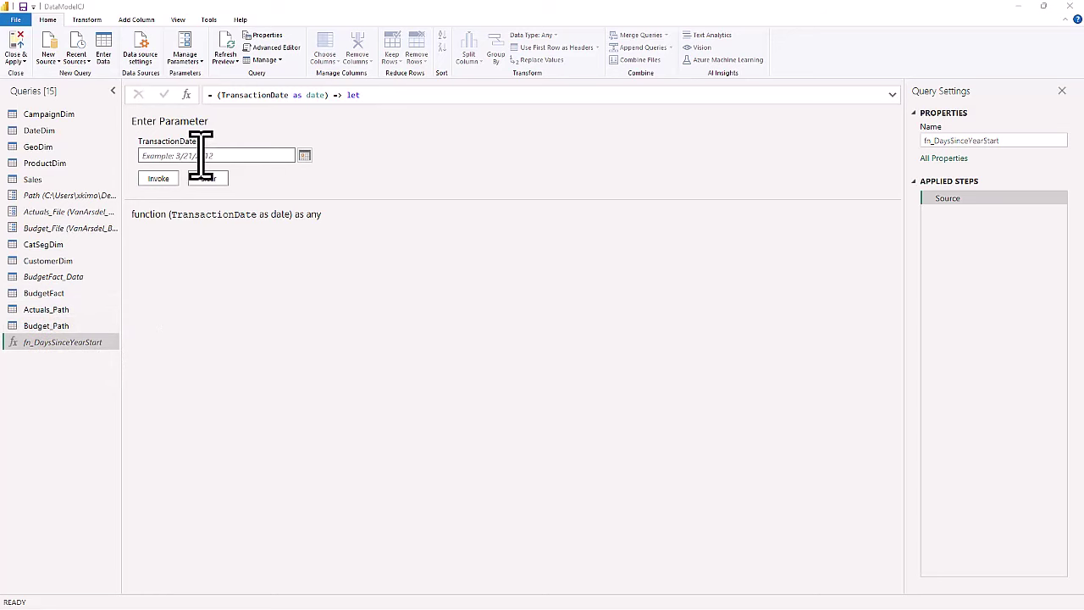
Create a Date parameter named TransactionDate with current value 1/1/2011
left_click(193, 65)
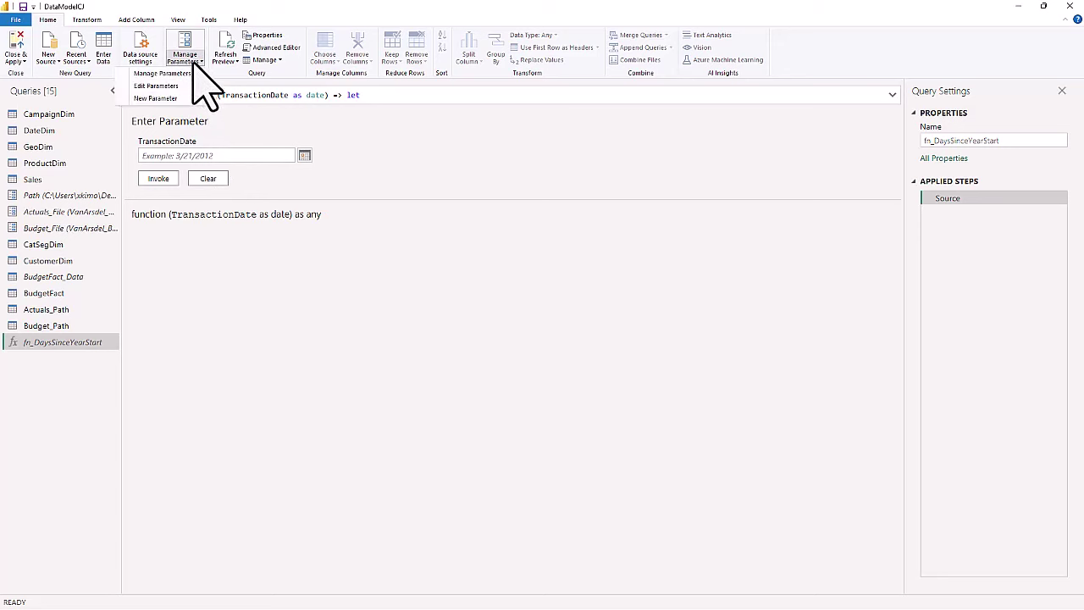
left_click(165, 115)
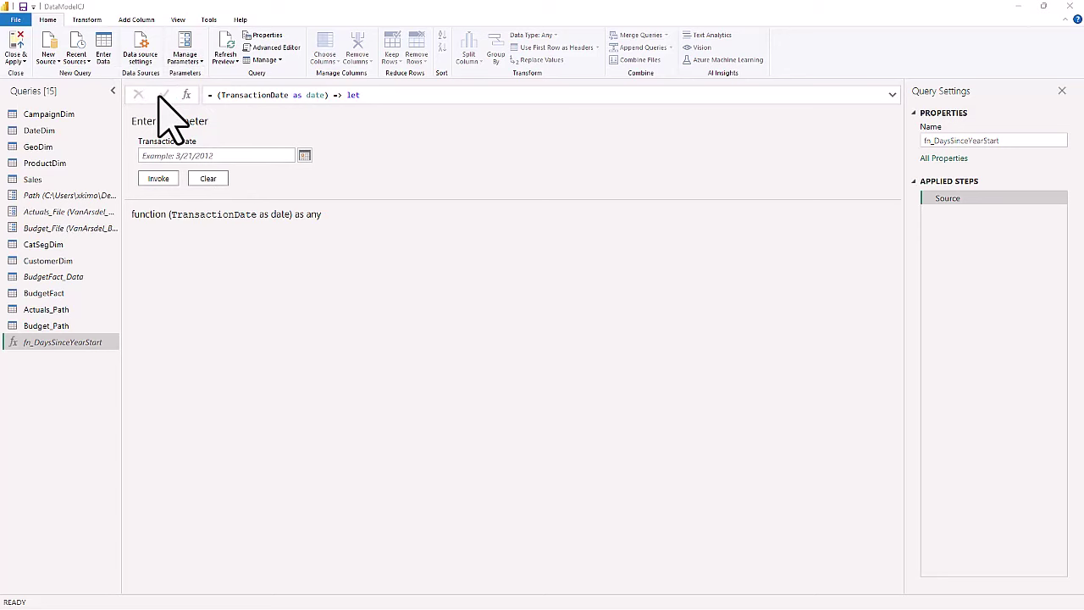
left_click(589, 151)
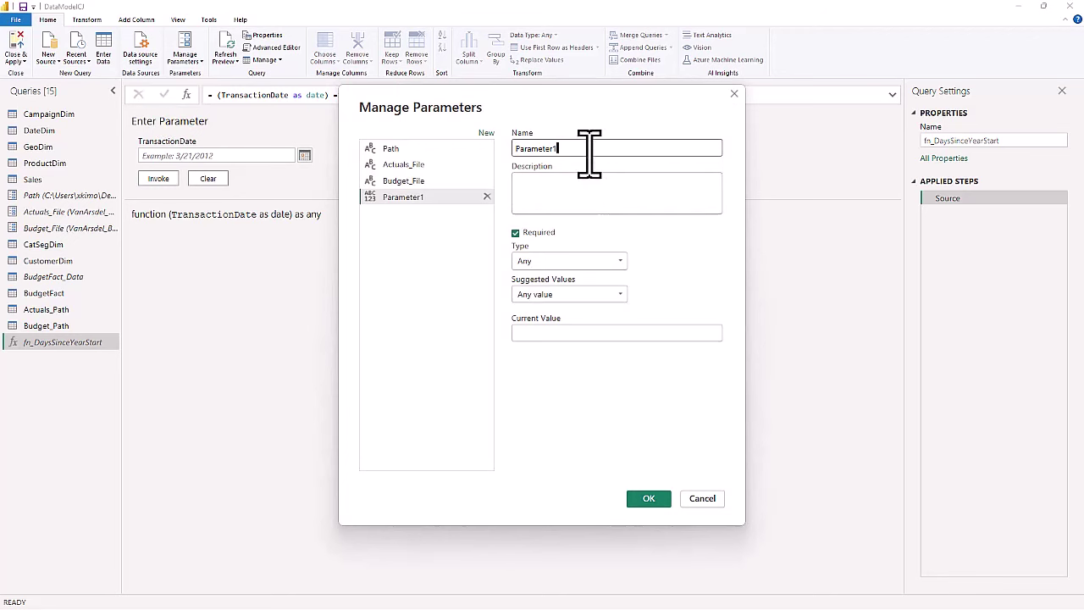
double_click(589, 151)
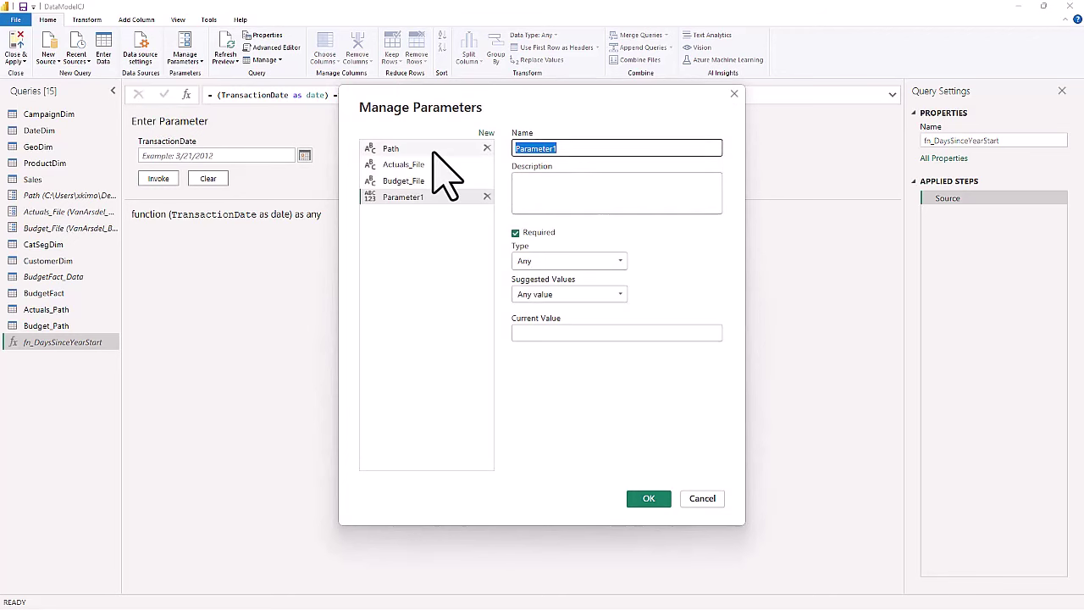
type("TransactionDate")
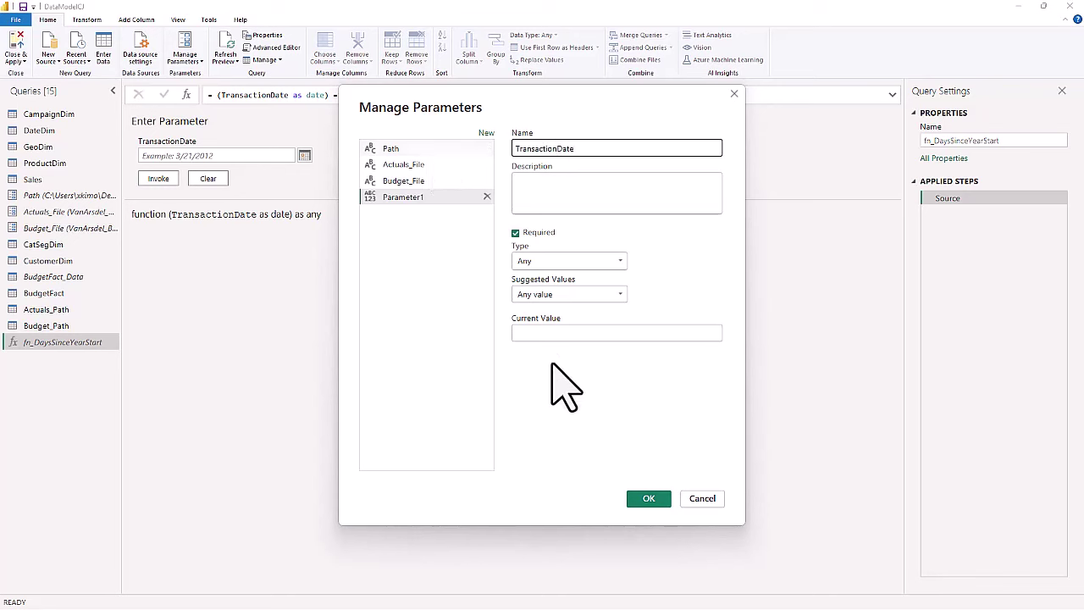
left_click(608, 445)
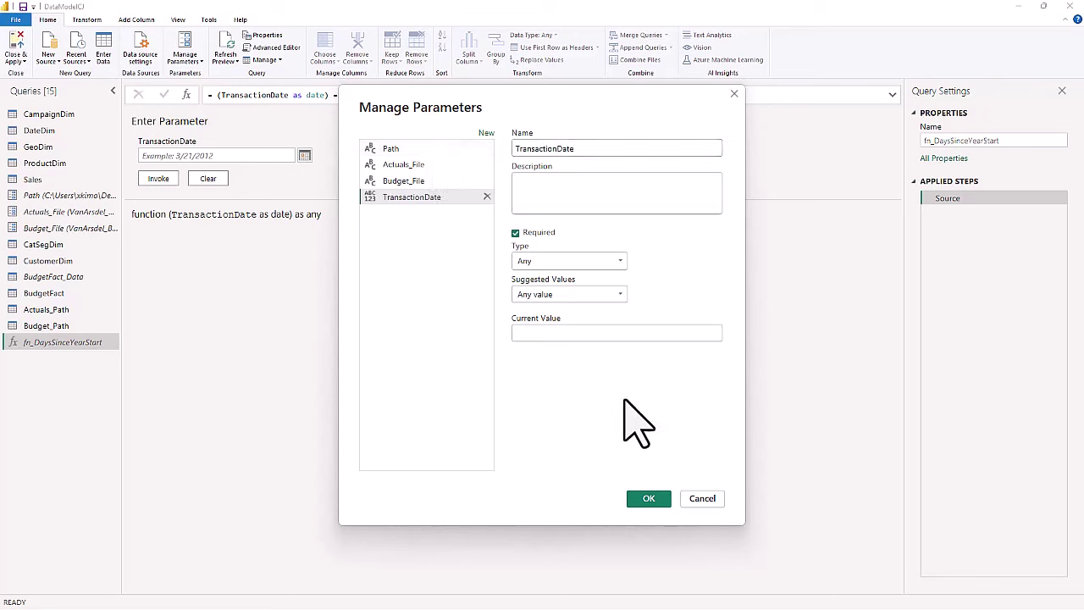
left_click(622, 261)
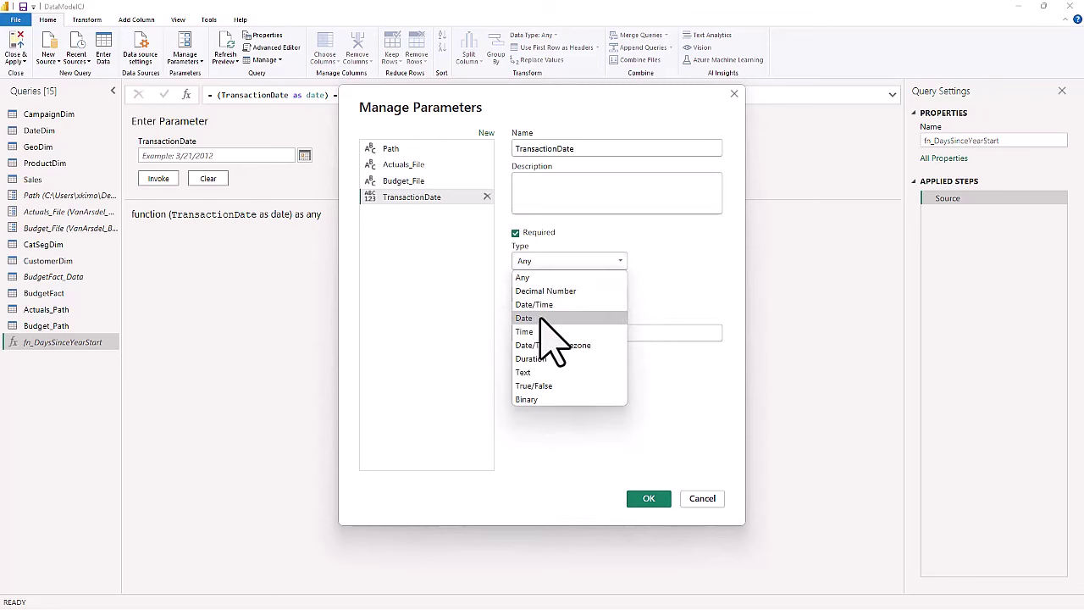
left_click(540, 318)
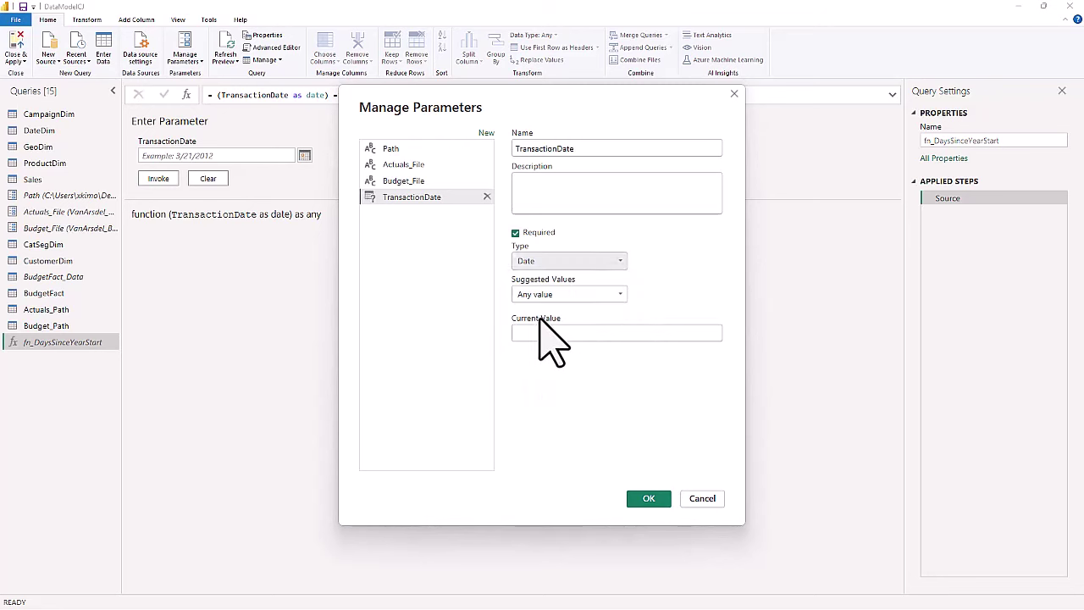
left_click(528, 333)
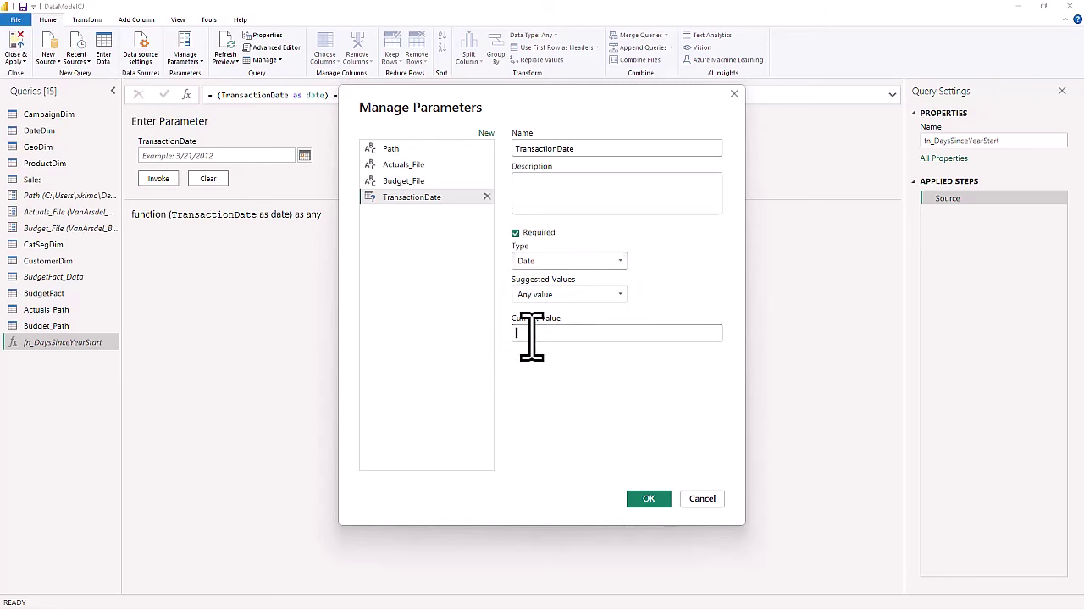
type("1/")
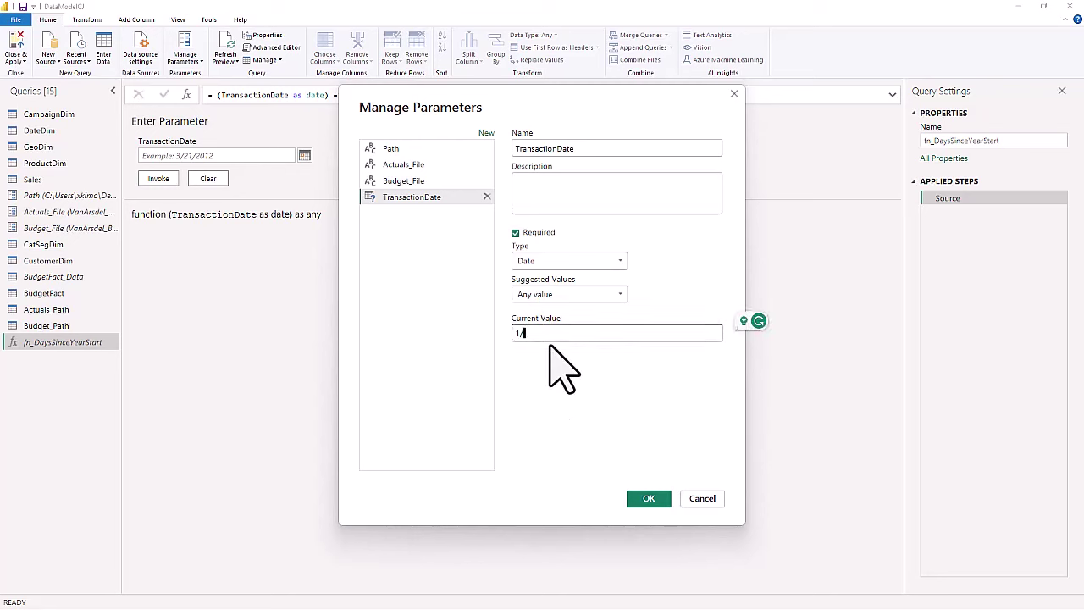
type("1/2011")
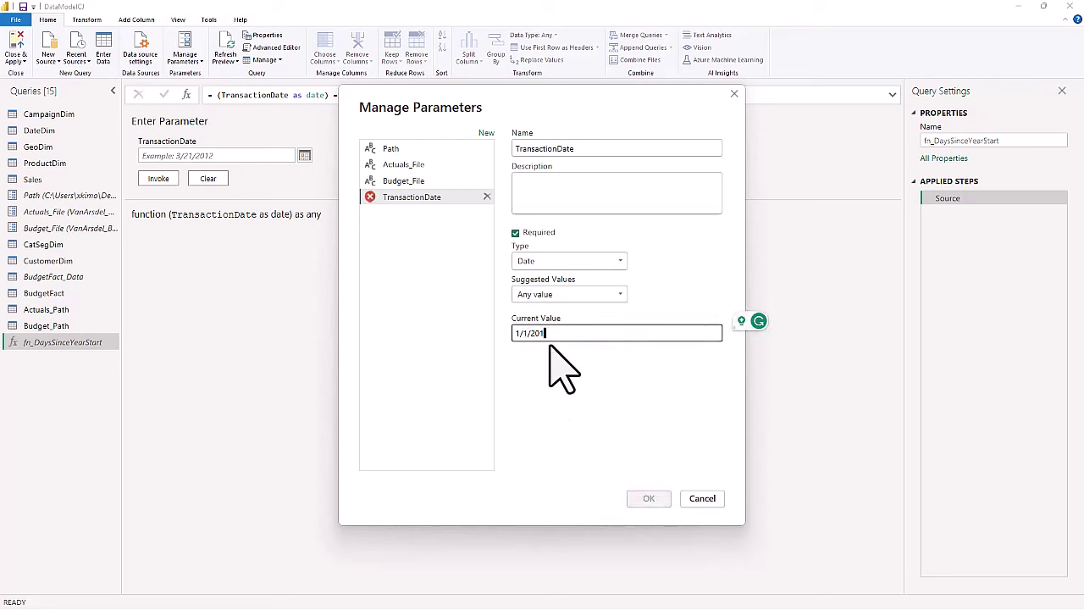
left_click(611, 413)
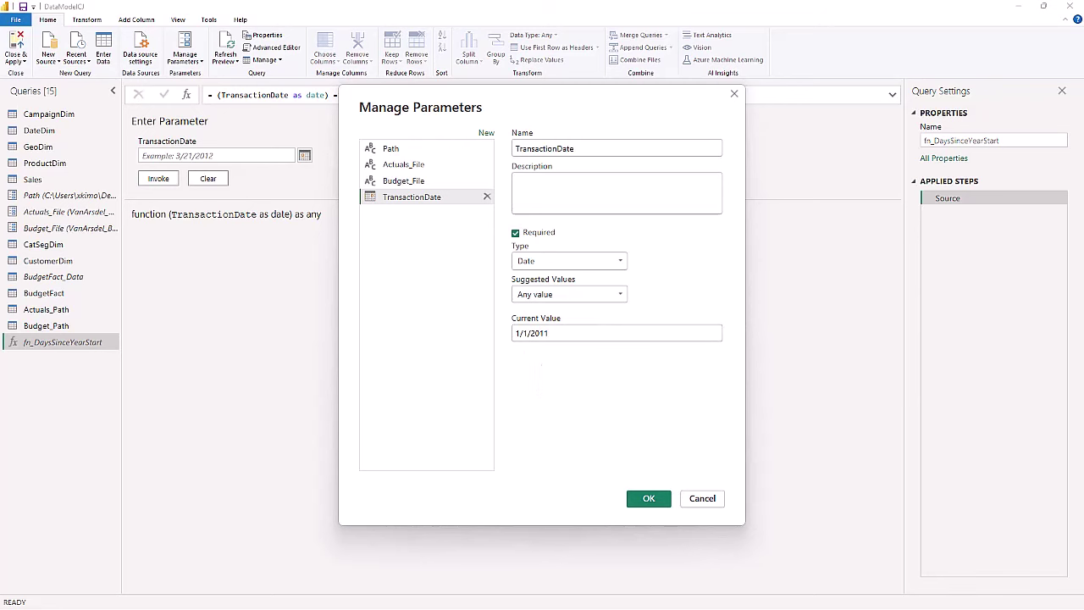
left_click(632, 497)
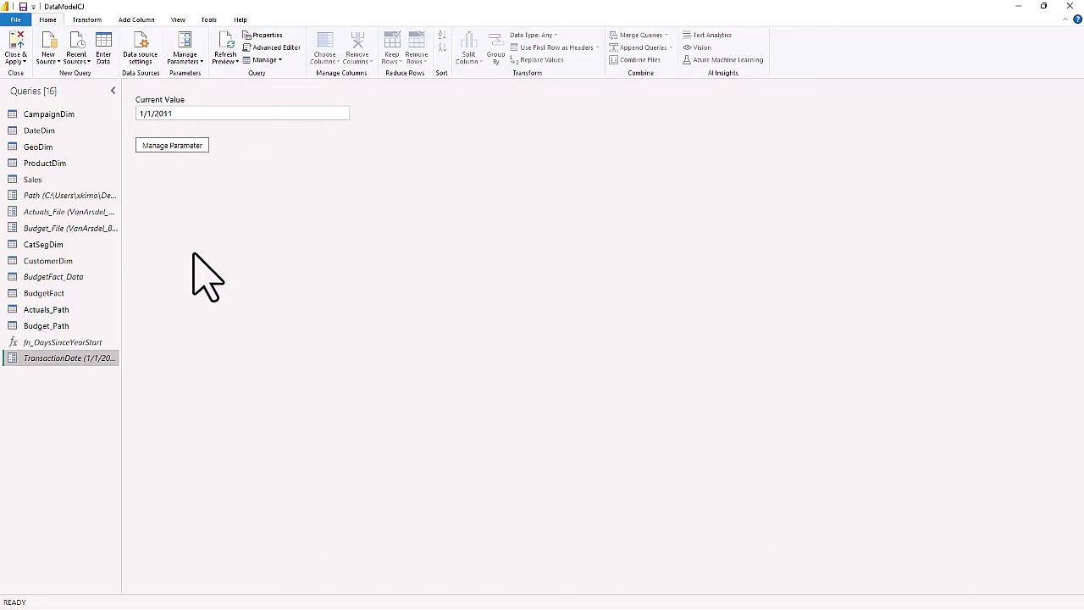
In the Sales query, invoke fn_DaysSinceYearStart as a new column named DaysfromYearStart
left_click(31, 180)
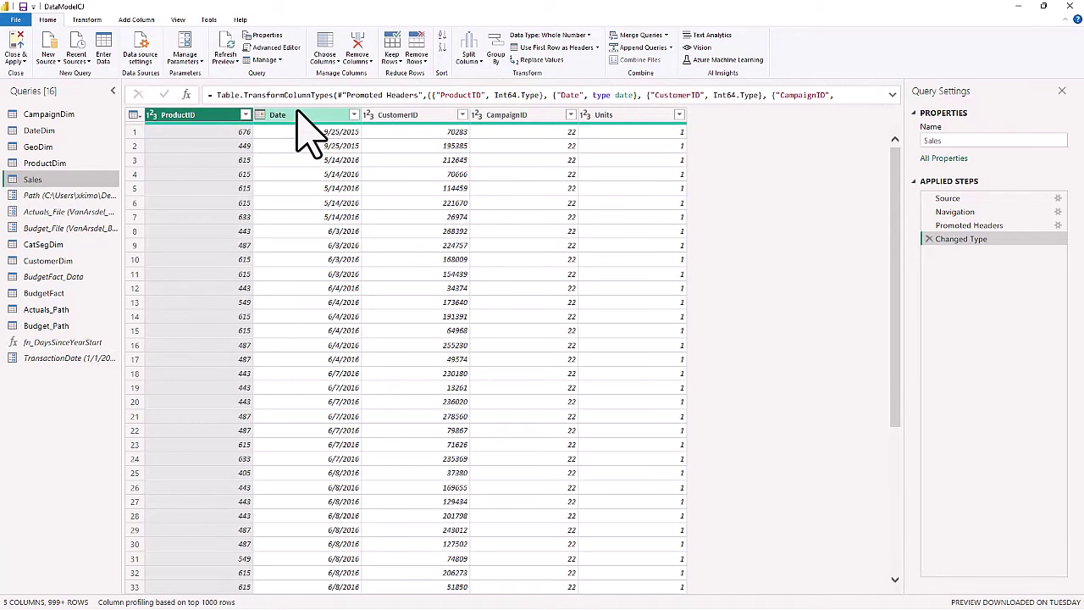
left_click(135, 20)
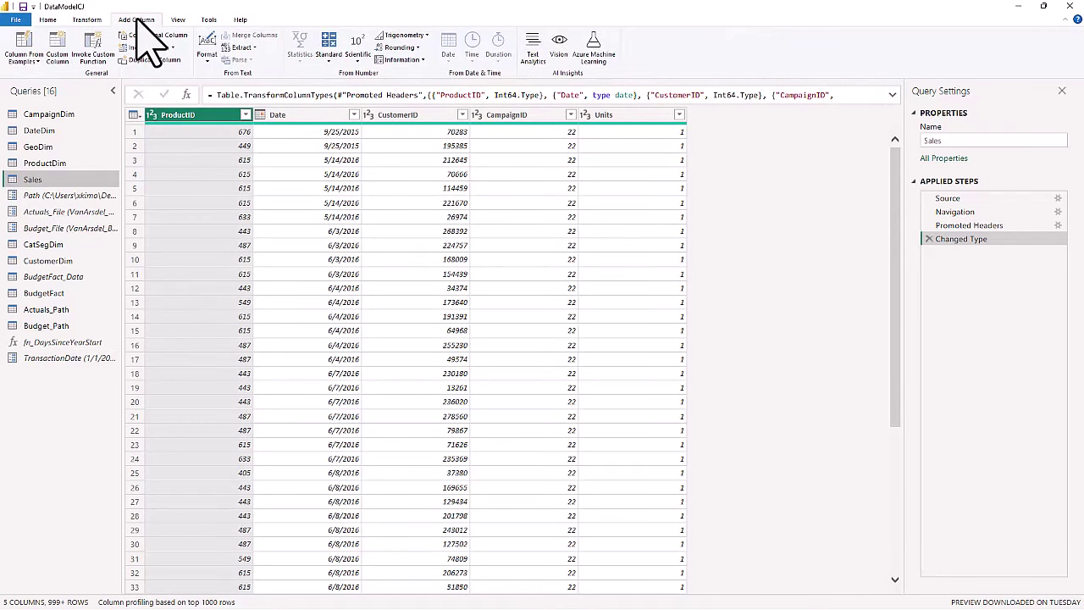
left_click(93, 62)
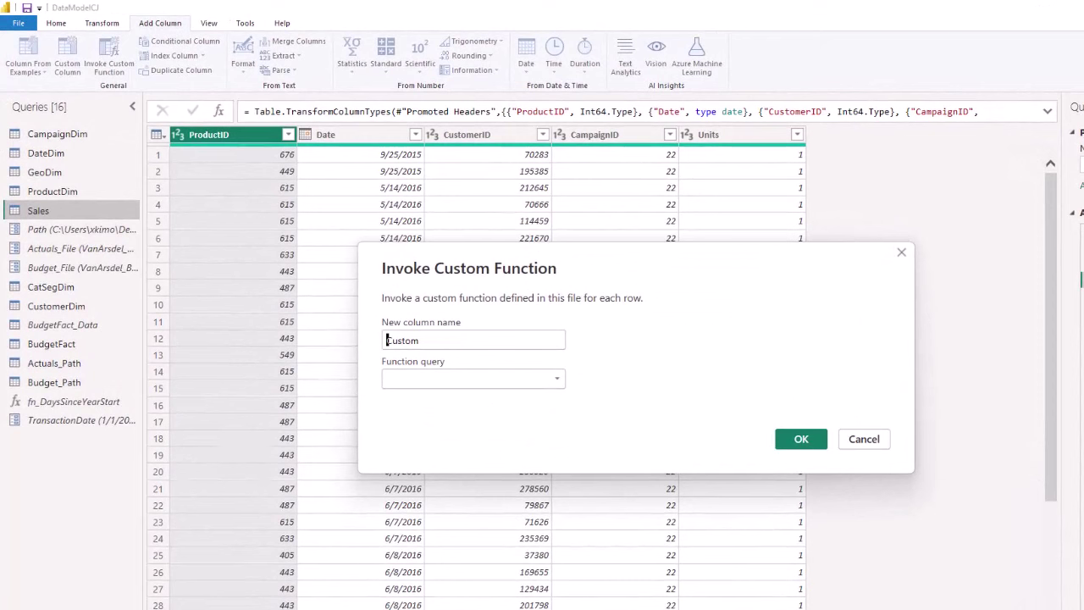
left_click(449, 341)
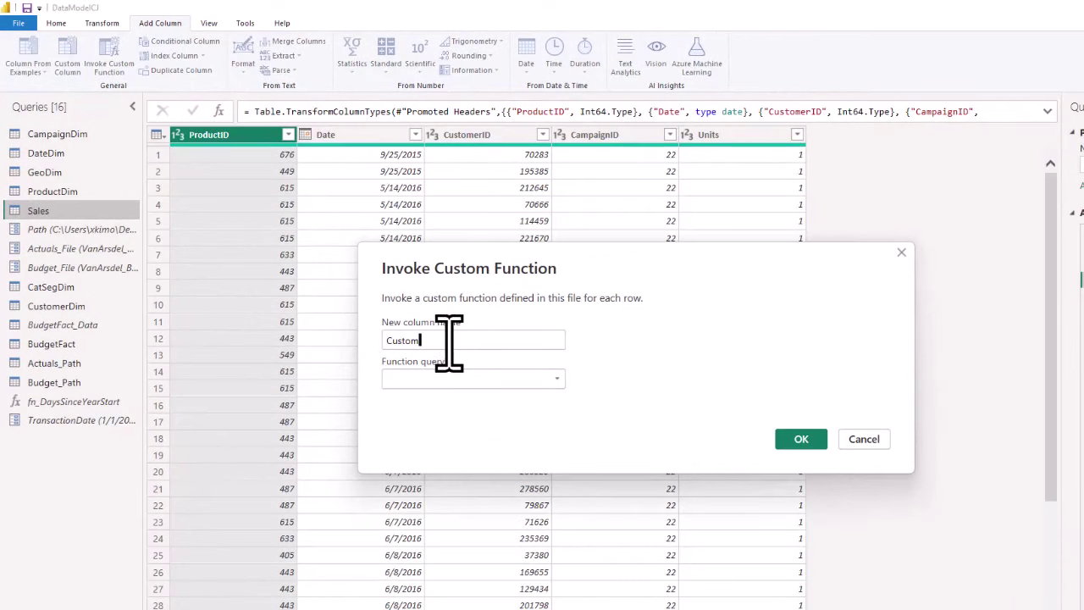
left_click_drag(449, 340, 386, 347)
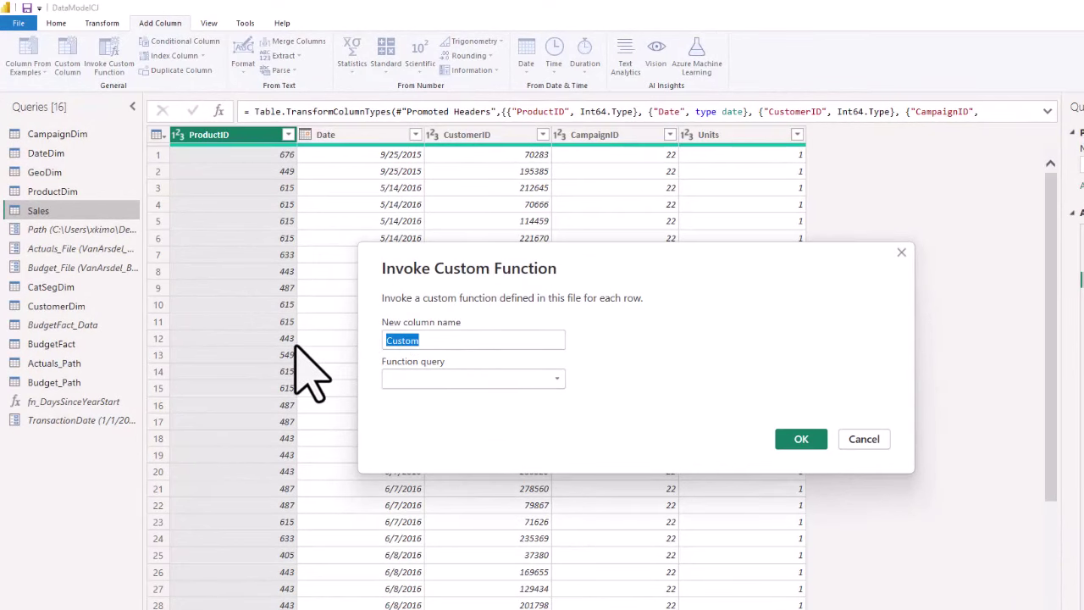
type("Daysfrom")
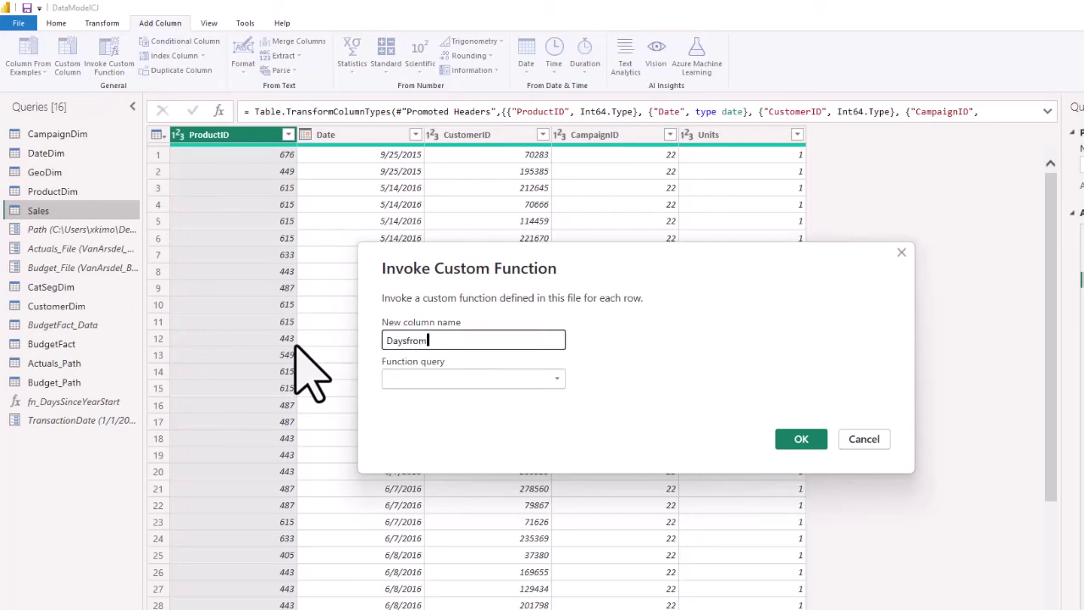
type("YearStart")
left_click(516, 381)
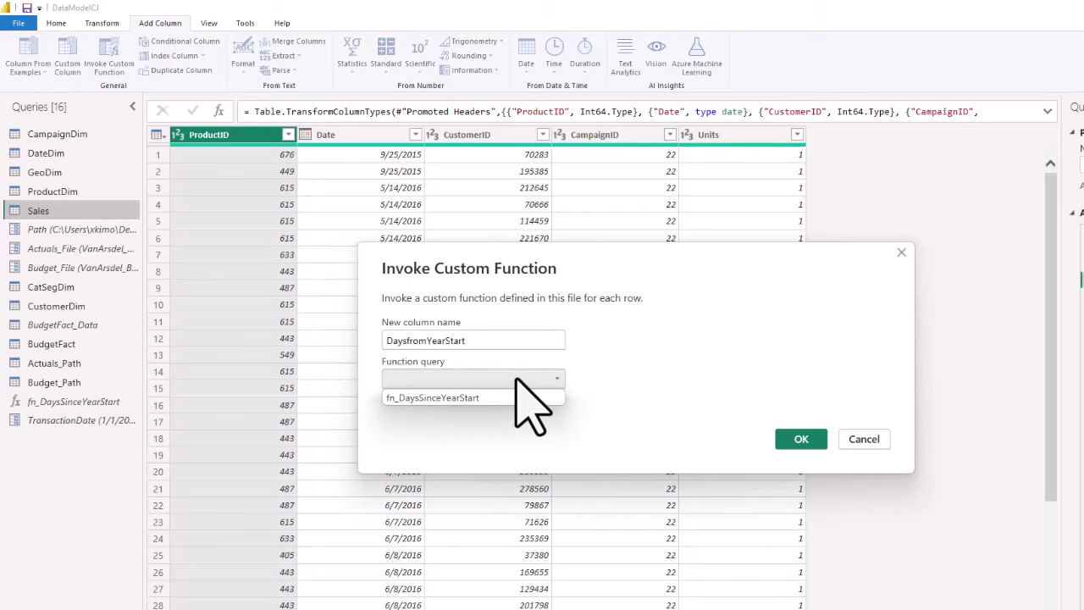
left_click(448, 398)
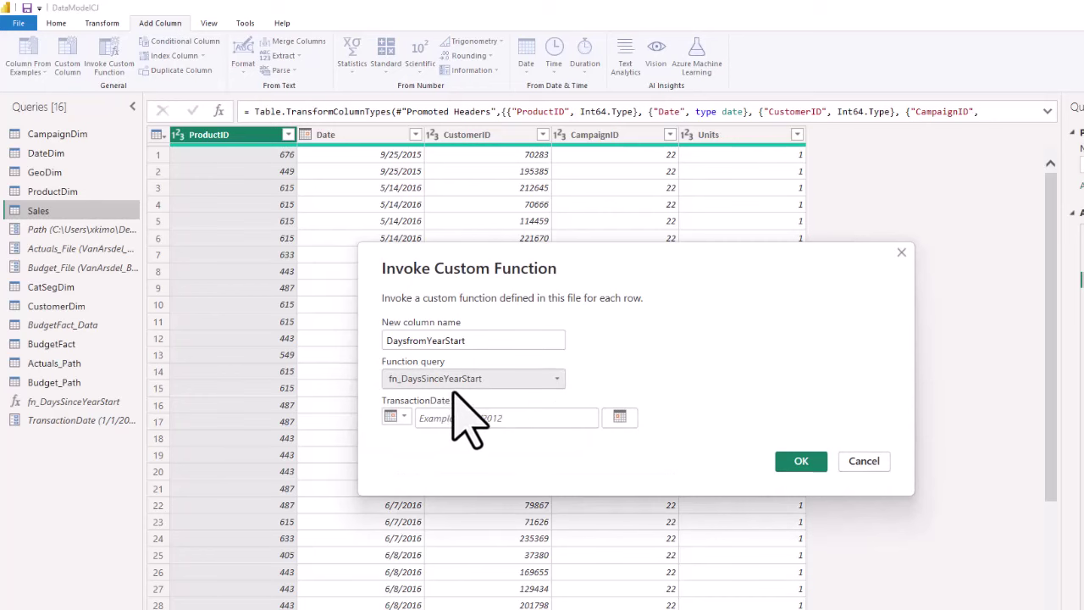
left_click(557, 419)
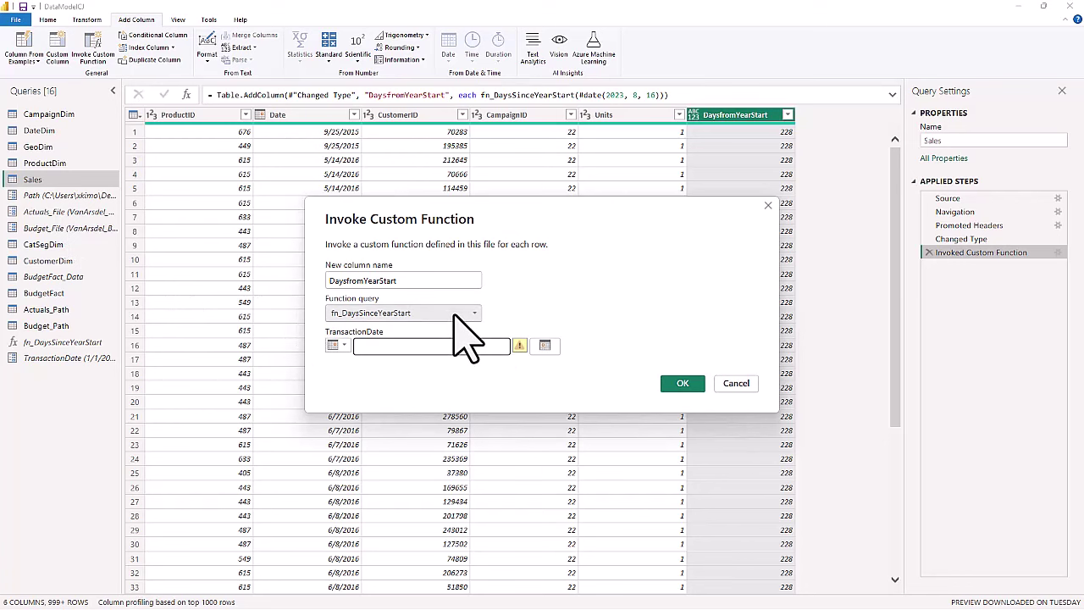
Pick August 16, 2023 as the TransactionDate and confirm the invoked function column
left_click(545, 346)
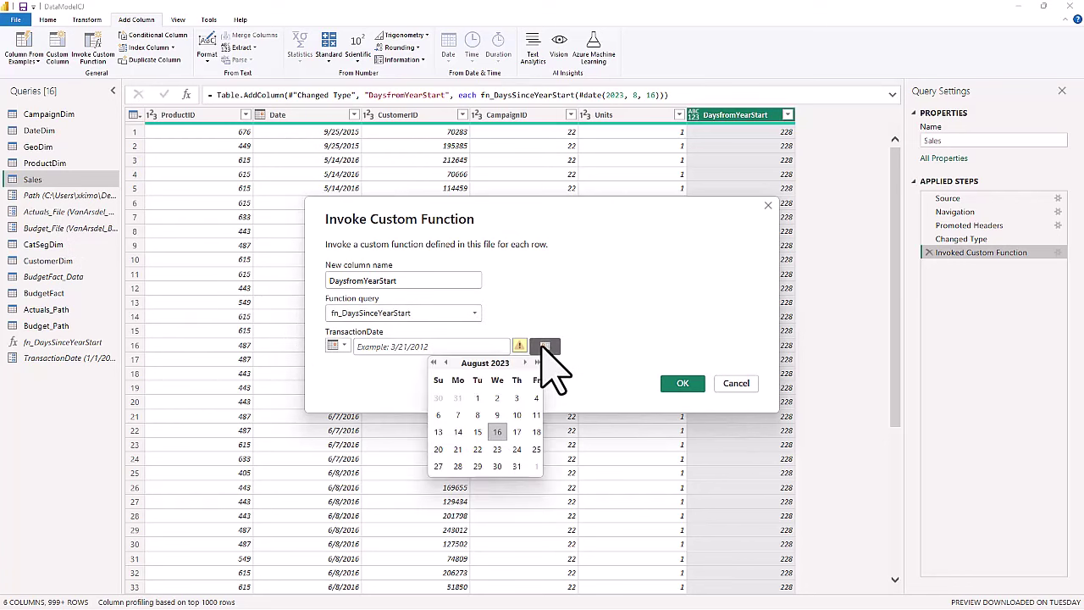
left_click(497, 432)
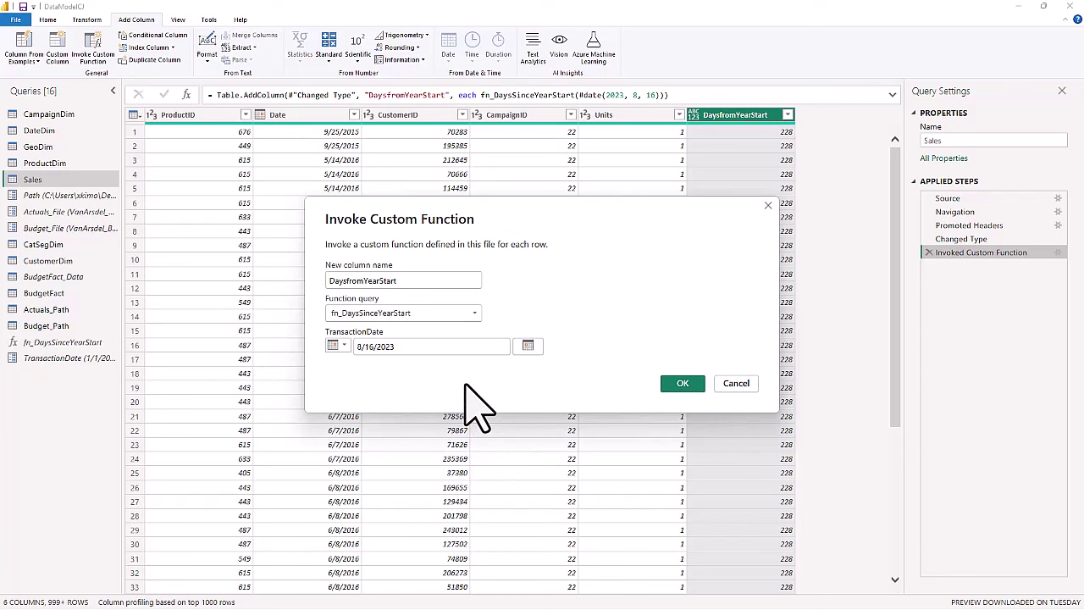
left_click(683, 383)
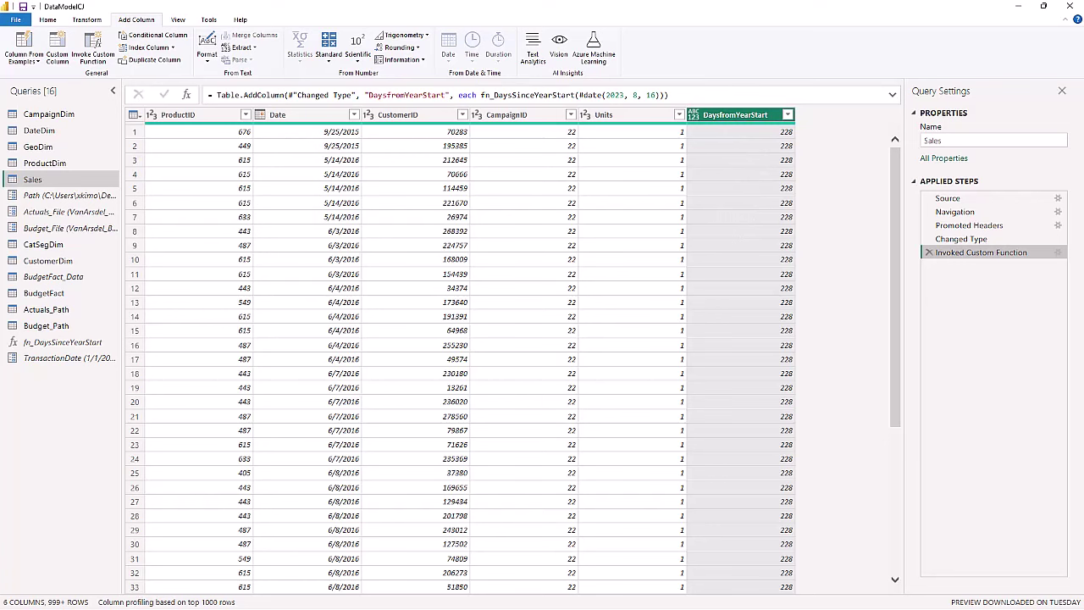
left_click(47, 19)
Close & Apply the query changes, save the DataModelCJ file, and widen the Data pane
left_click(16, 61)
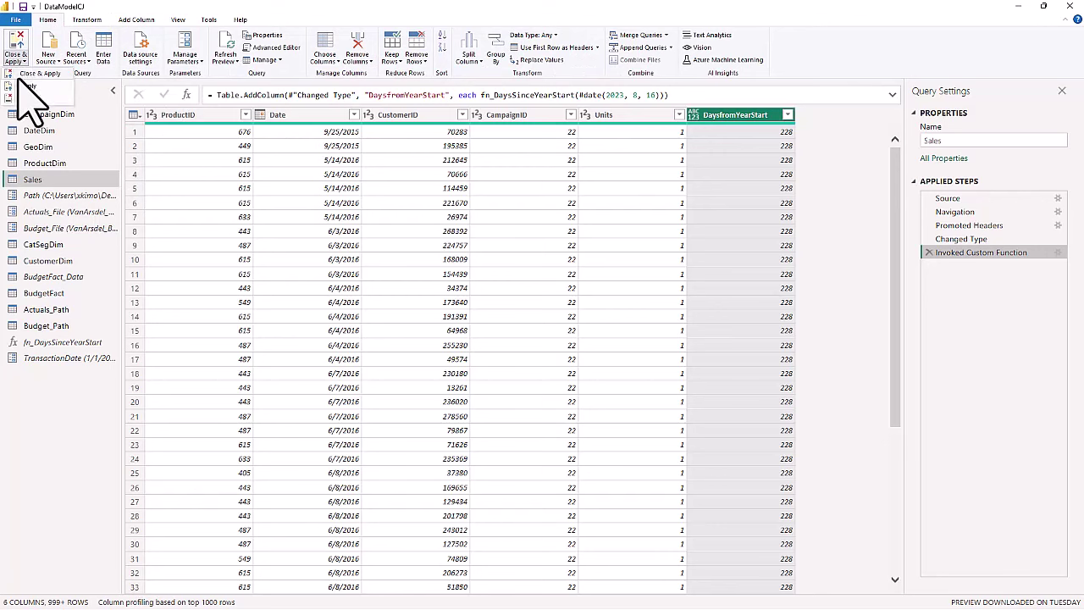
left_click(27, 75)
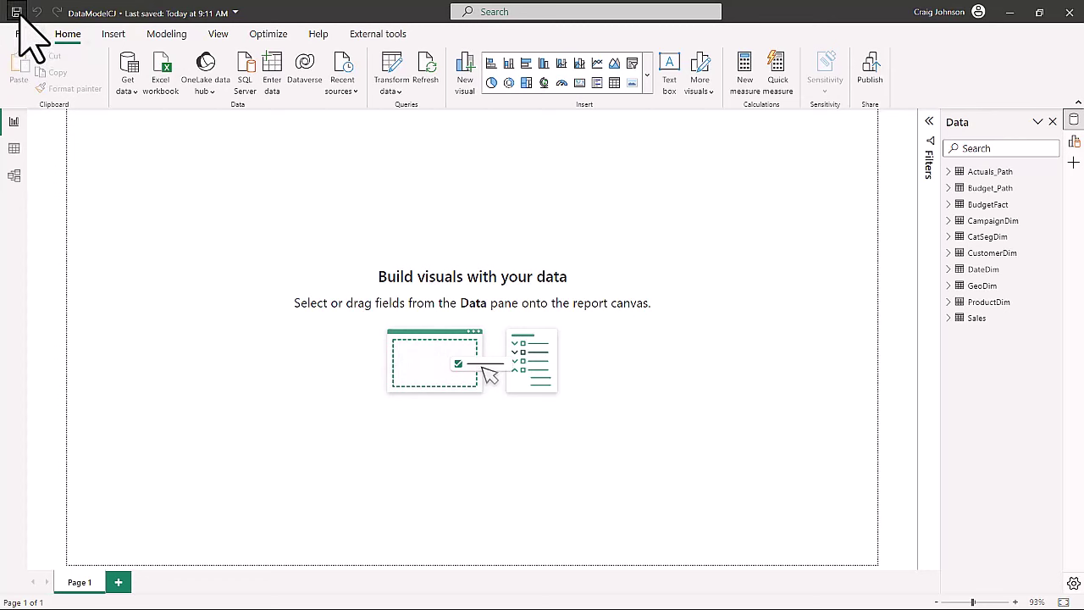
left_click(16, 13)
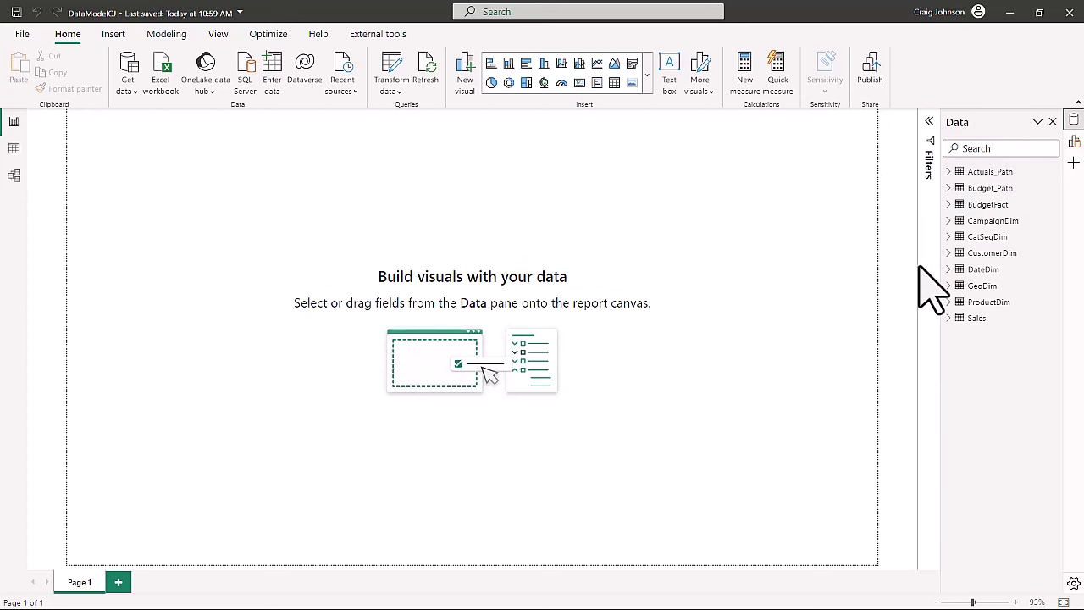
left_click_drag(928, 273, 888, 273)
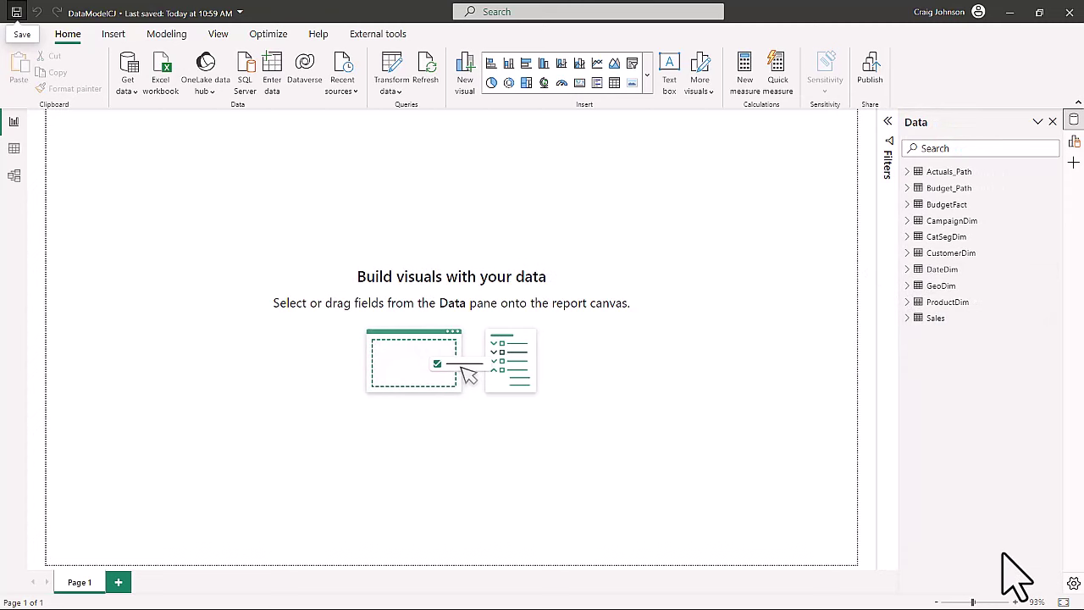
Add a Total Units Sold measure to Sales defined as SUM(Sales[Units])
left_click(938, 320)
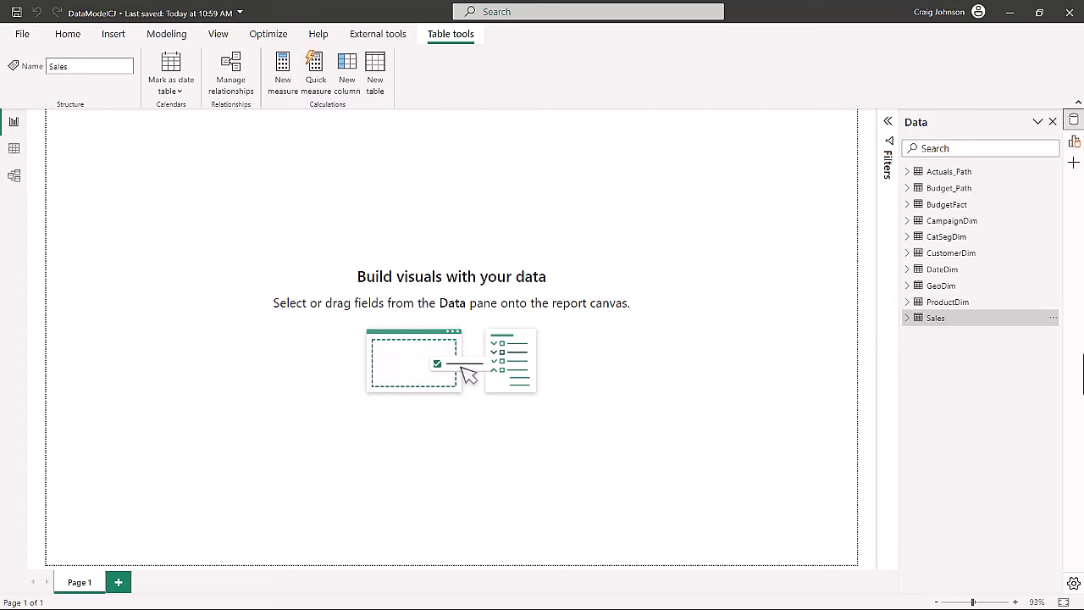
right_click(981, 321)
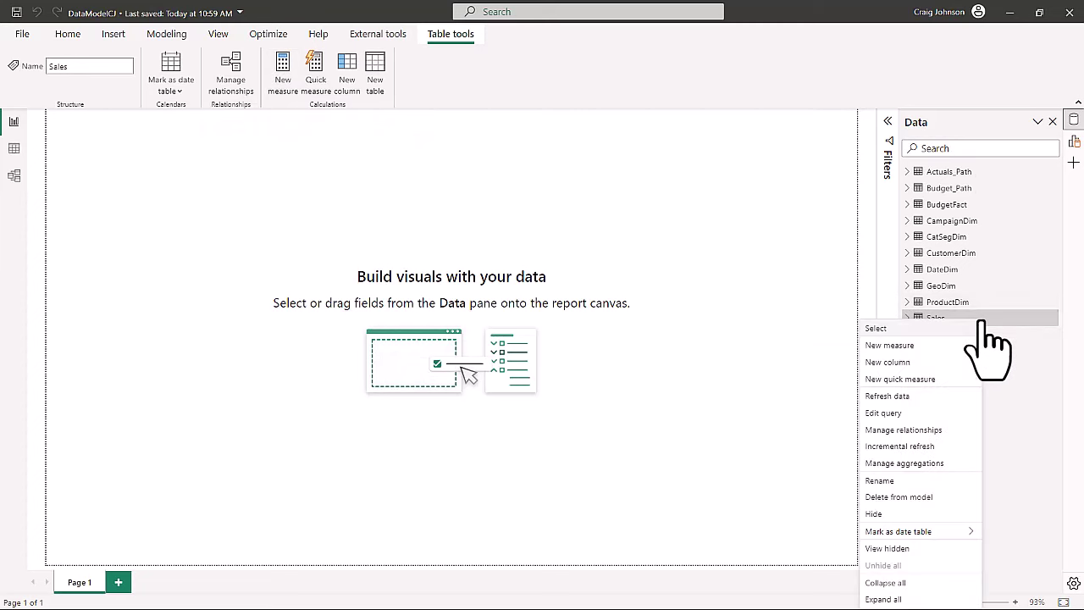
key("Escape")
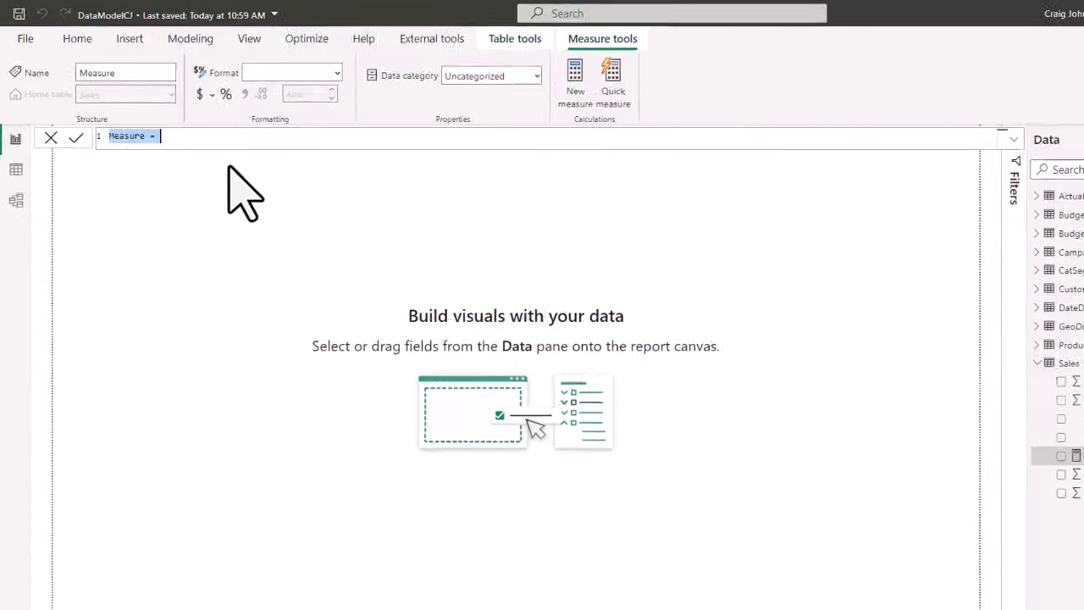
type("Total")
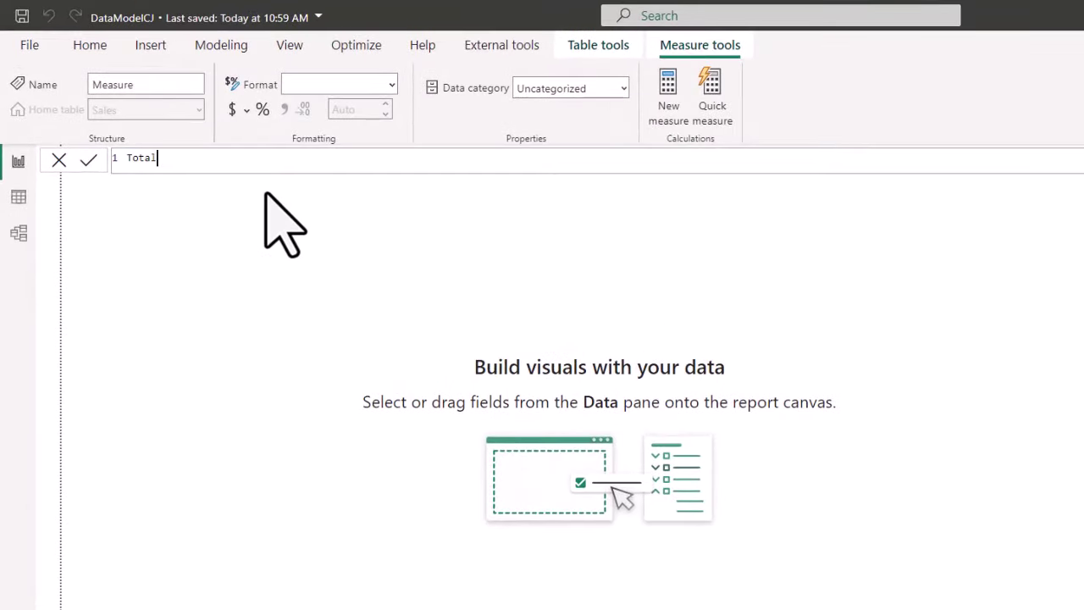
type(" Units Sold = SUM(")
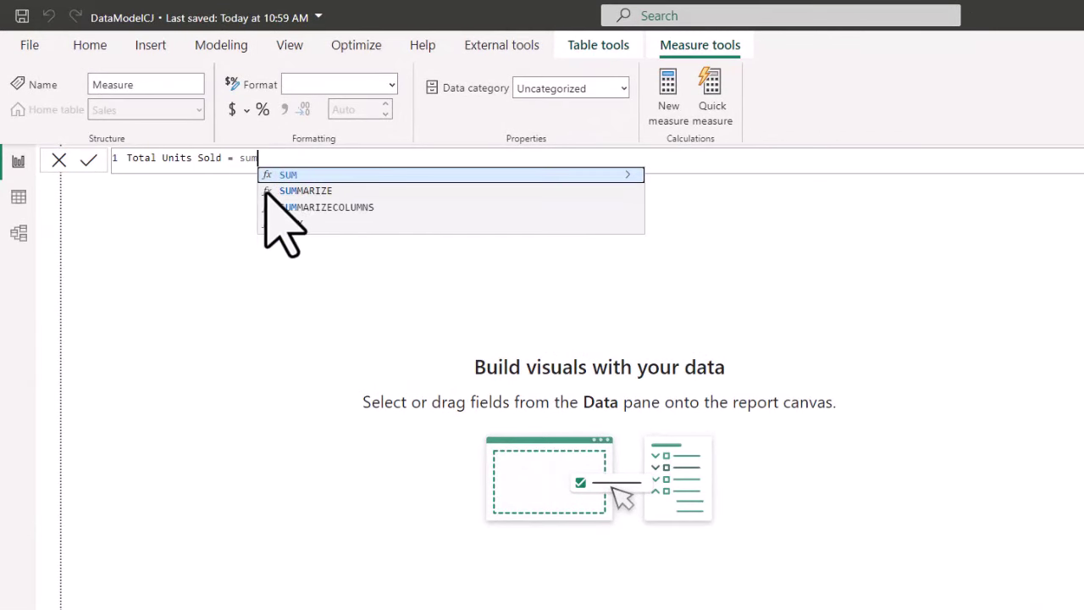
type("sa")
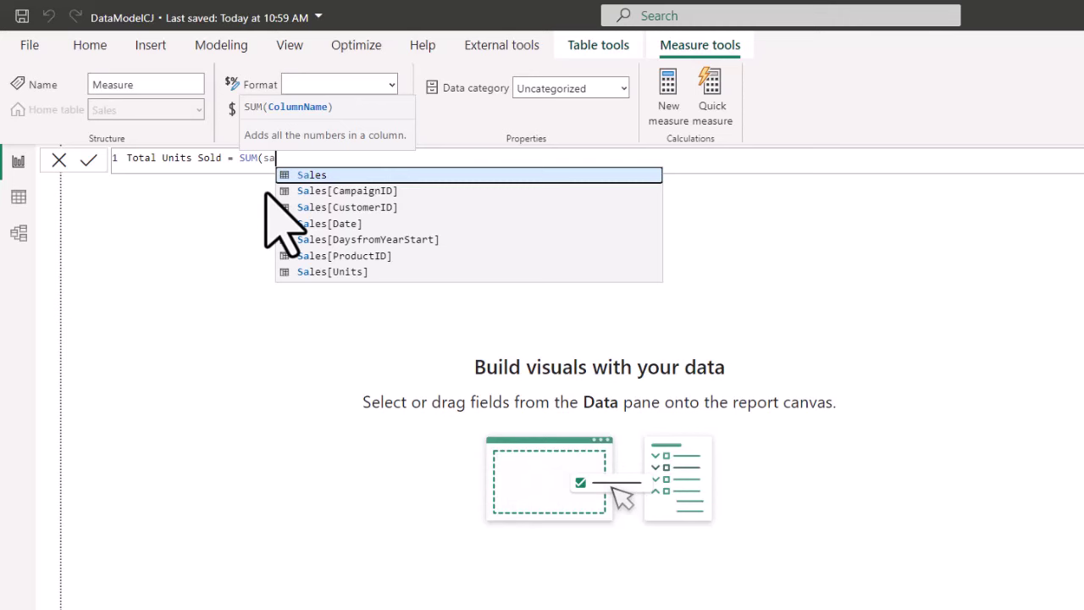
key("Down")
key("Down")
key("Down")
key("Down")
key("Down")
key("Down")
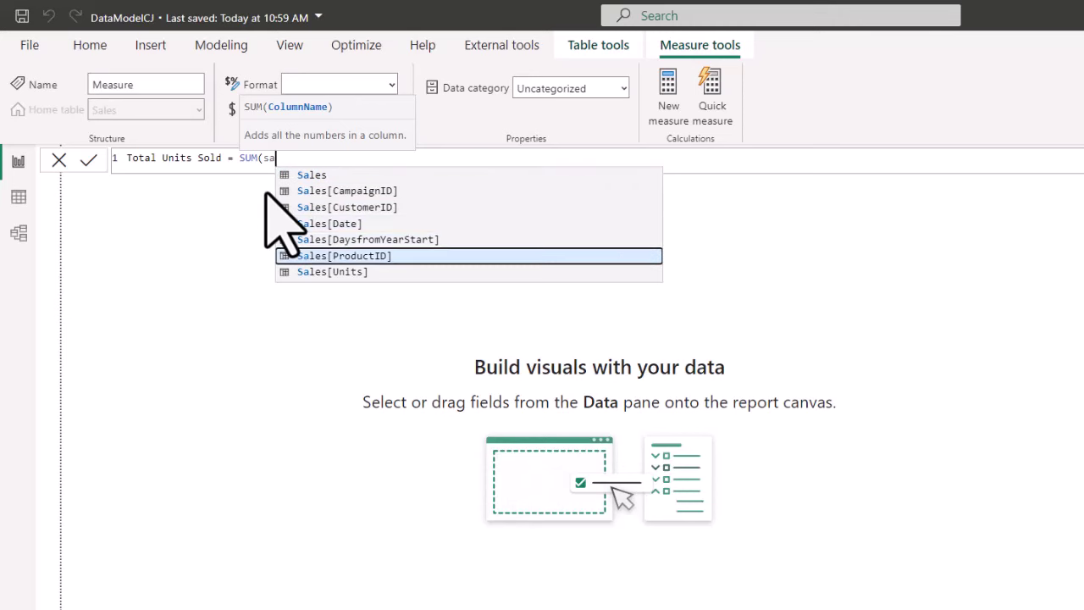
key("Tab")
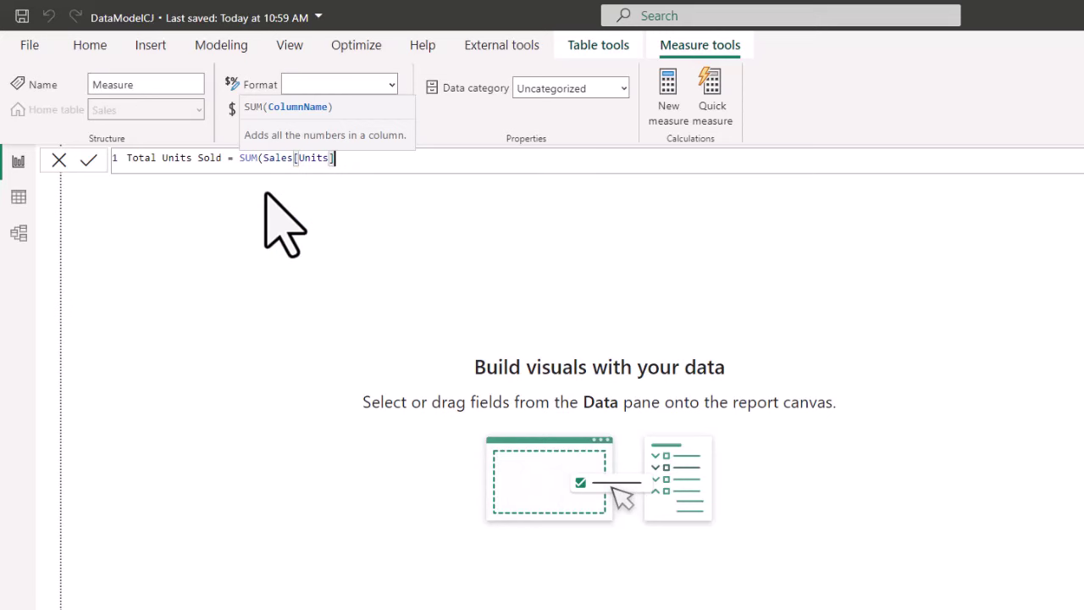
type(")")
key("Return")
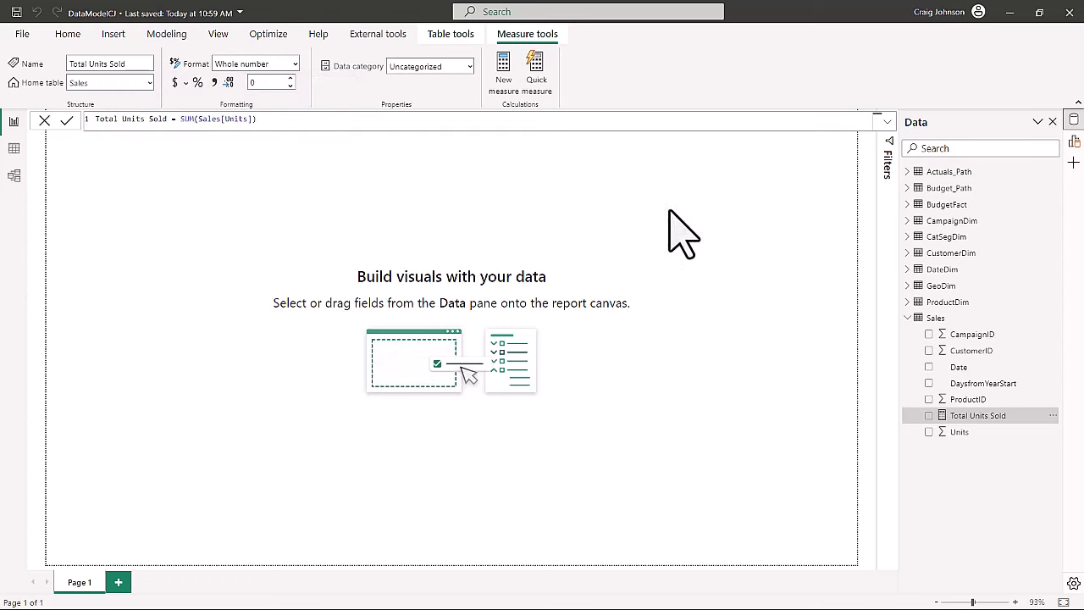
Select the Sales table, then switch to the Model view diagram
left_click(973, 318)
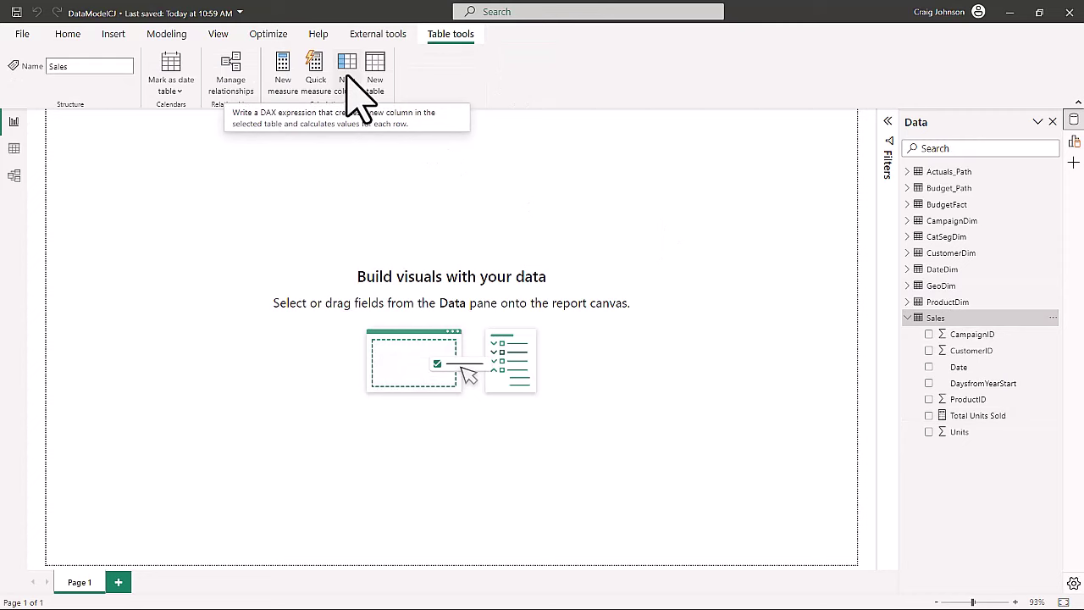
right_click(983, 320)
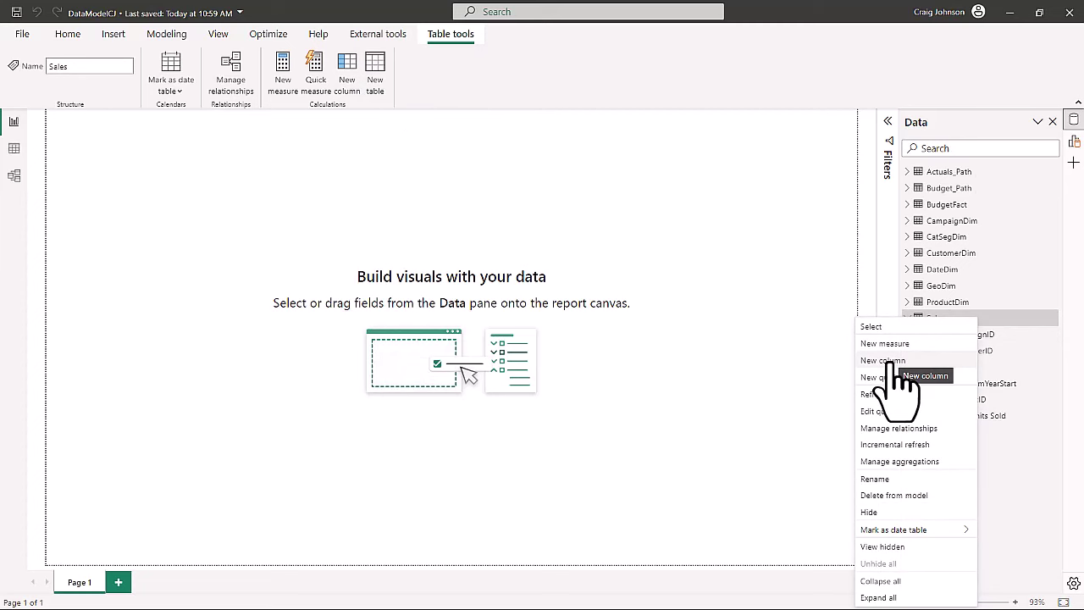
key("Escape")
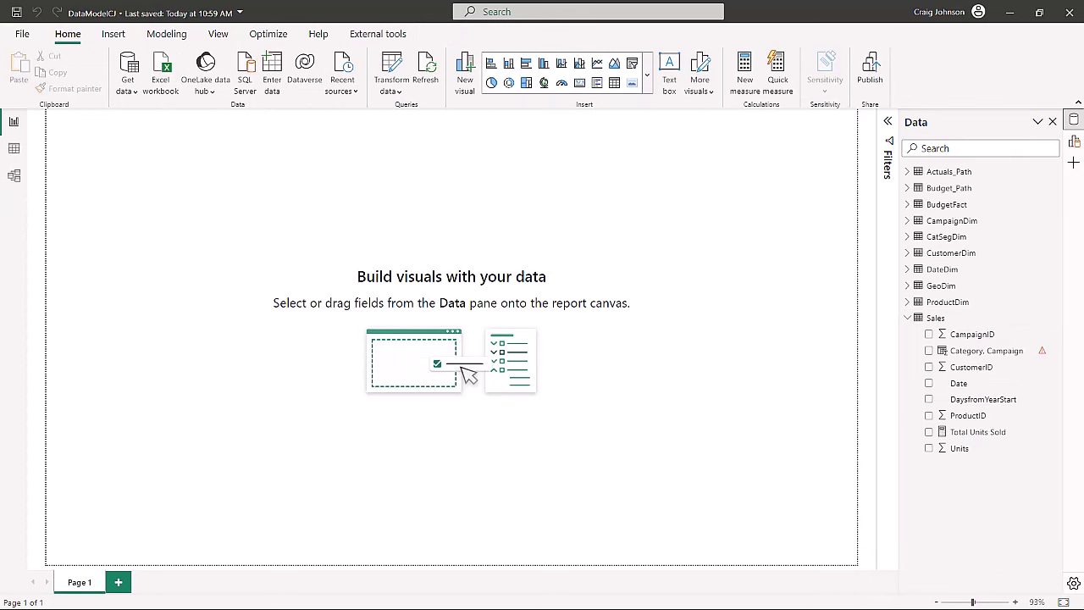
left_click(13, 176)
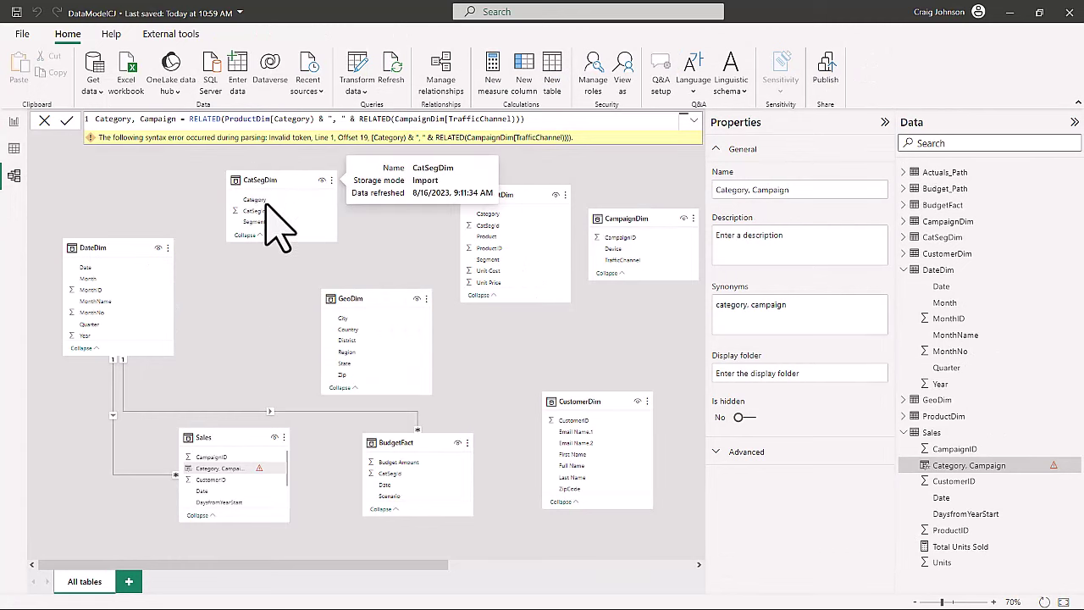
Try relating CatSegId from CatSegDim and ProductDim to BudgetFact, cancelling the many-to-many relationship
left_click_drag(266, 194, 251, 250)
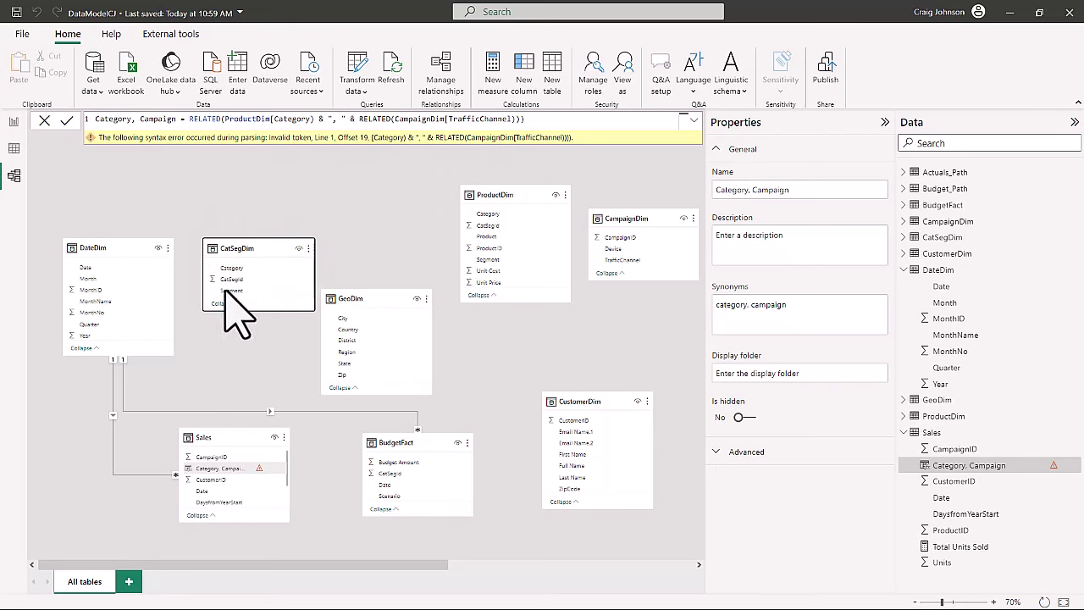
left_click_drag(242, 280, 391, 483)
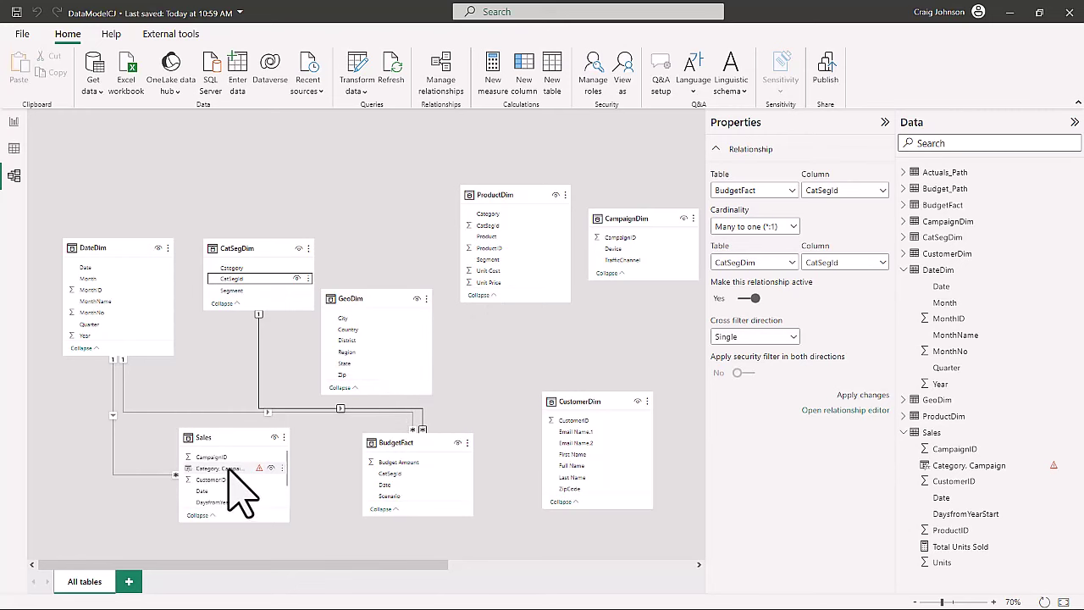
left_click(492, 225)
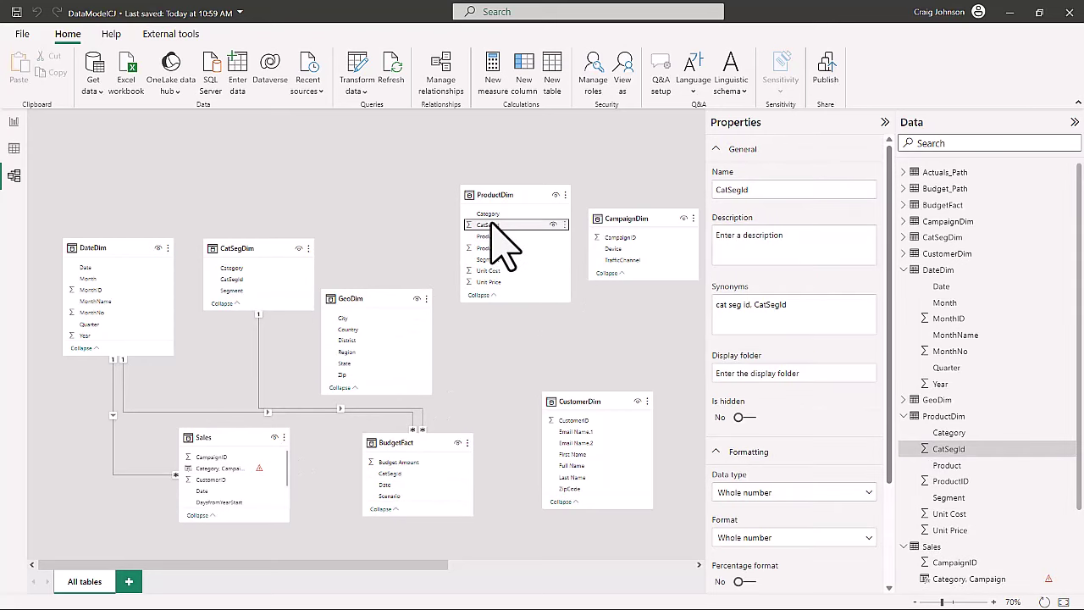
left_click_drag(496, 226, 417, 472)
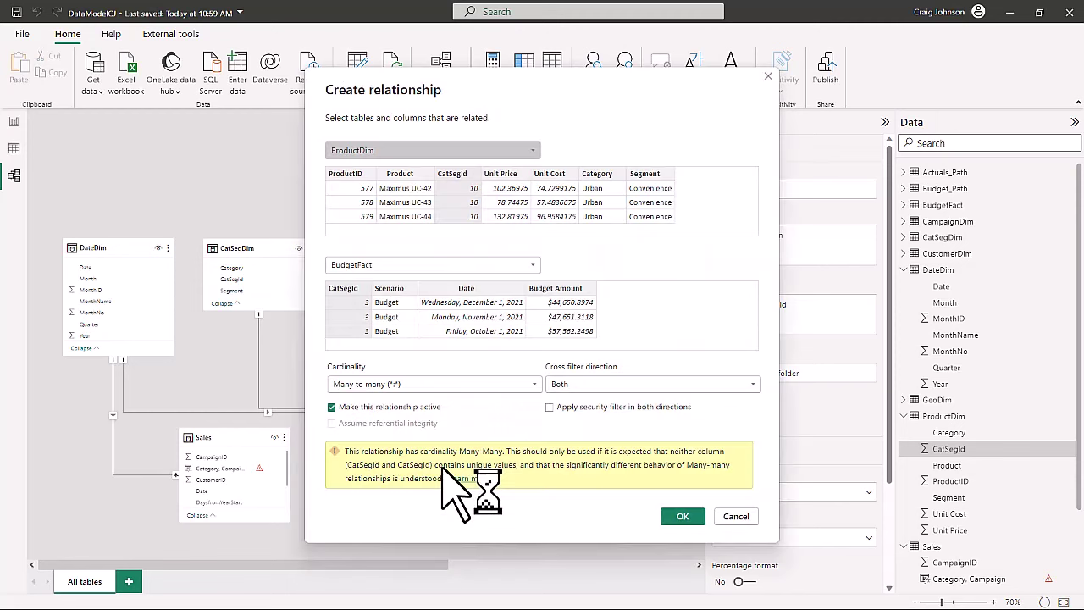
left_click(734, 516)
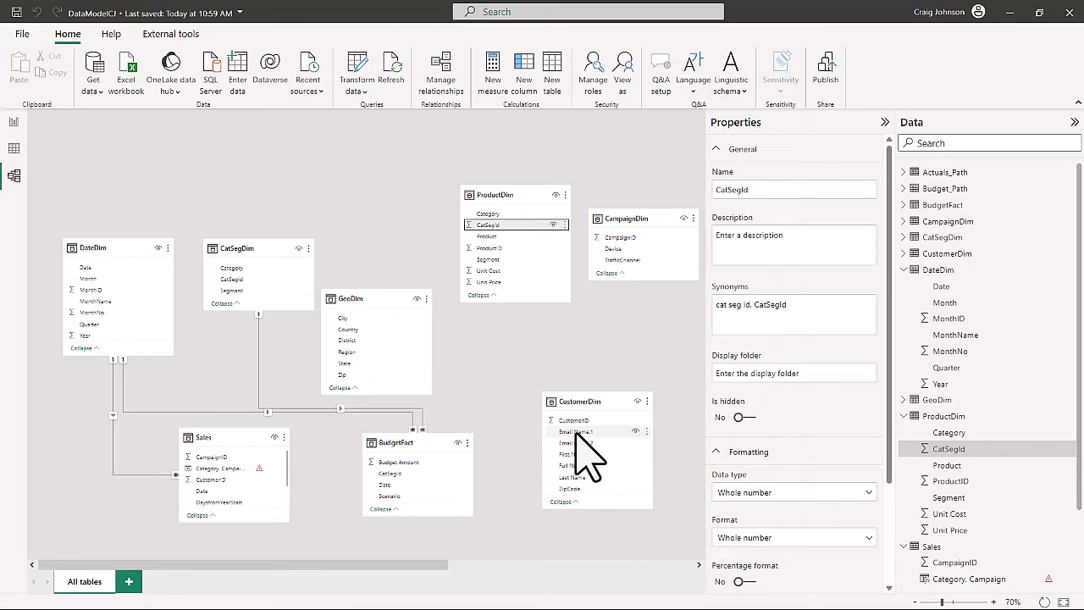
Link CustomerDim, CampaignDim and ProductDim to Sales on CustomerID, CampaignID and ProductID, rearranging the cards
left_click_drag(581, 400, 567, 370)
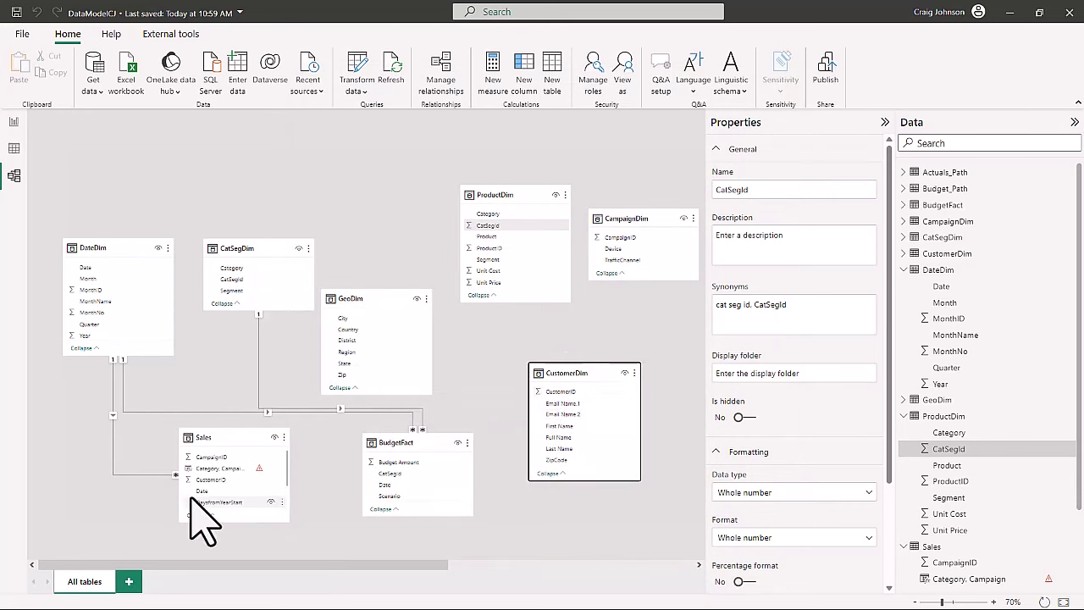
left_click_drag(555, 392, 220, 480)
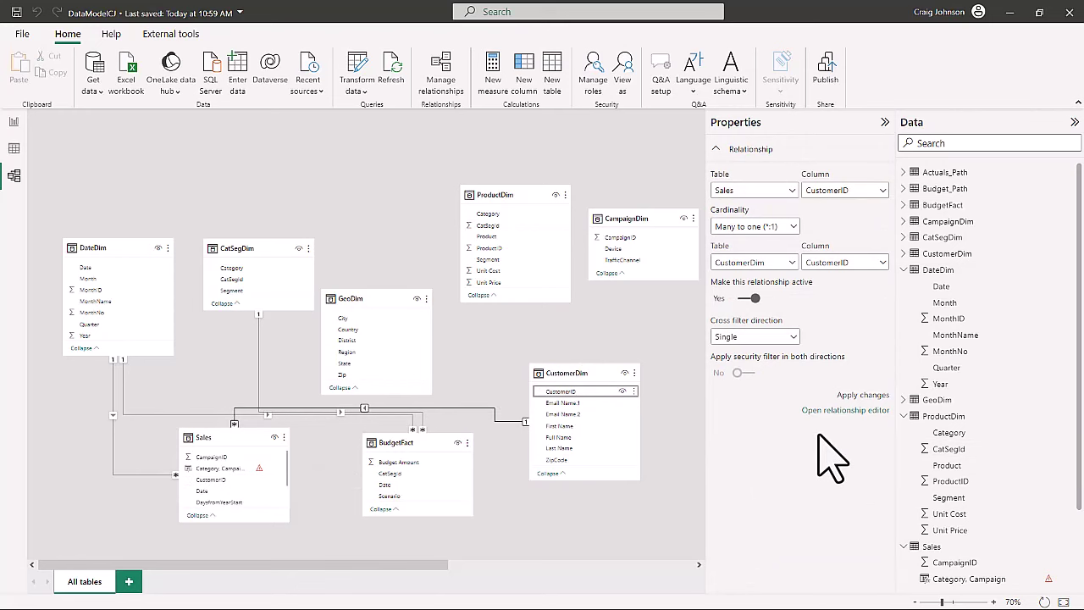
left_click_drag(641, 212, 359, 166)
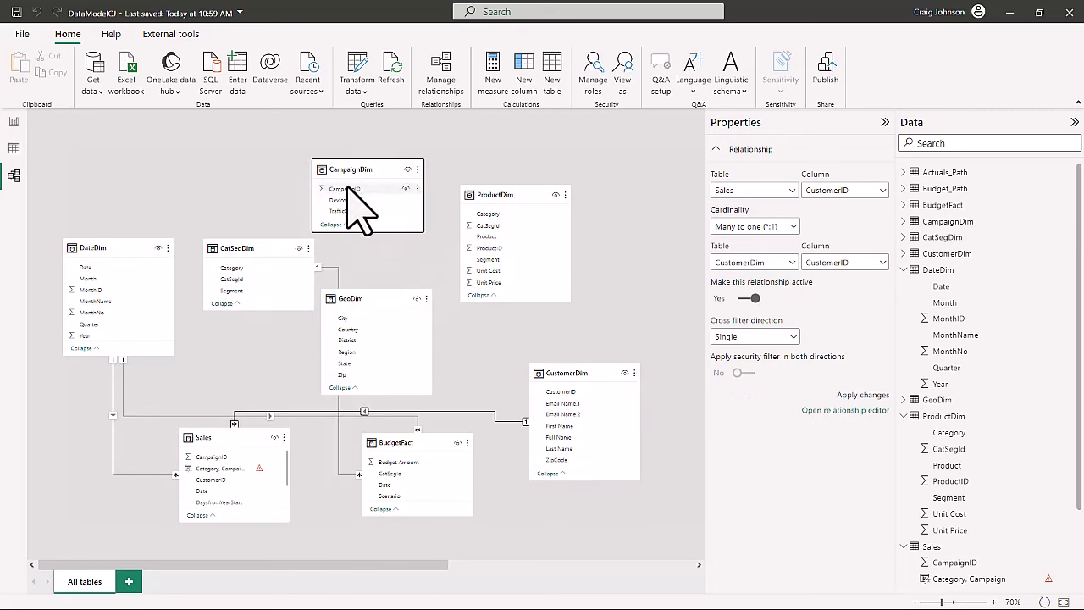
left_click_drag(349, 186, 213, 460)
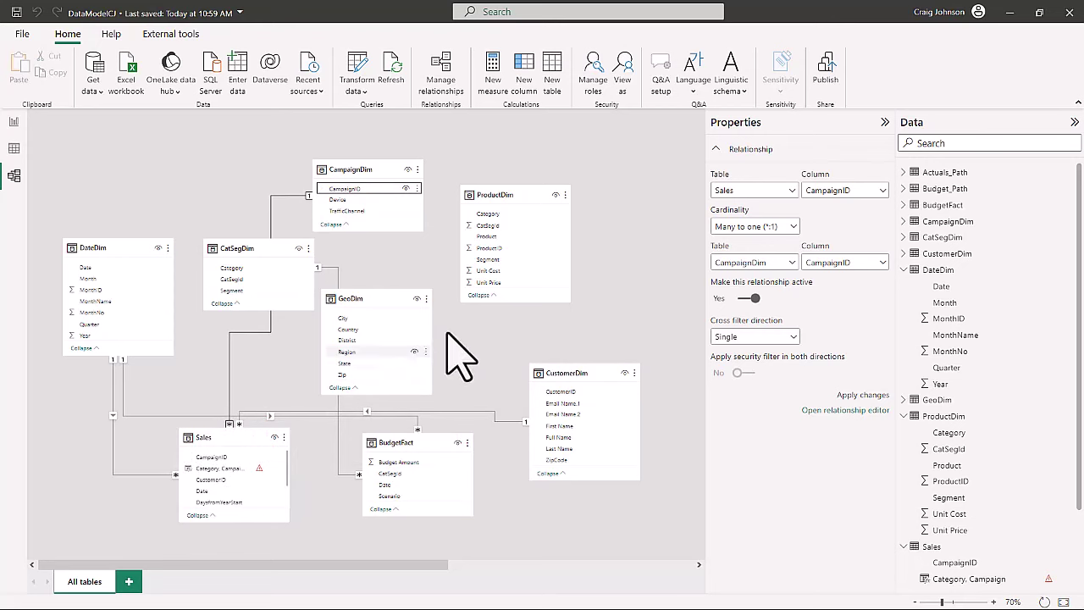
left_click_drag(504, 195, 533, 188)
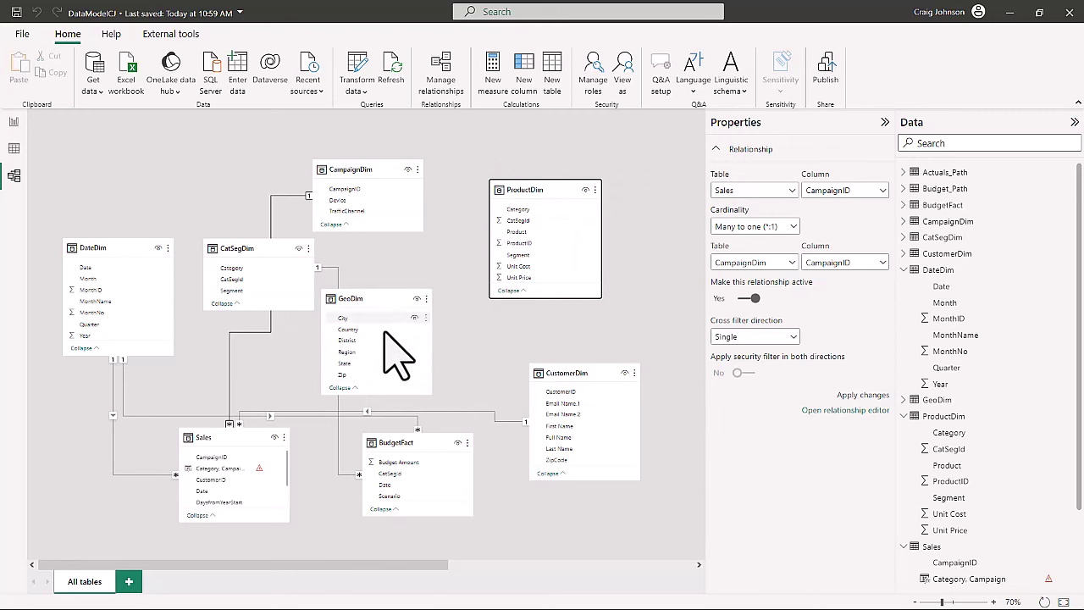
left_click_drag(368, 301, 388, 284)
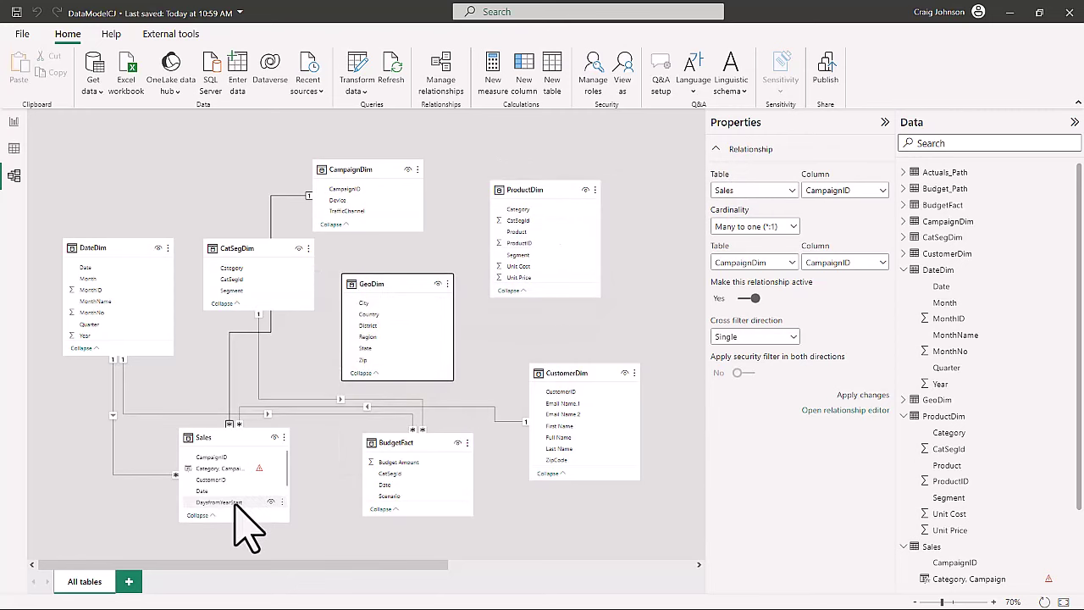
scroll(234, 488, "down", 1)
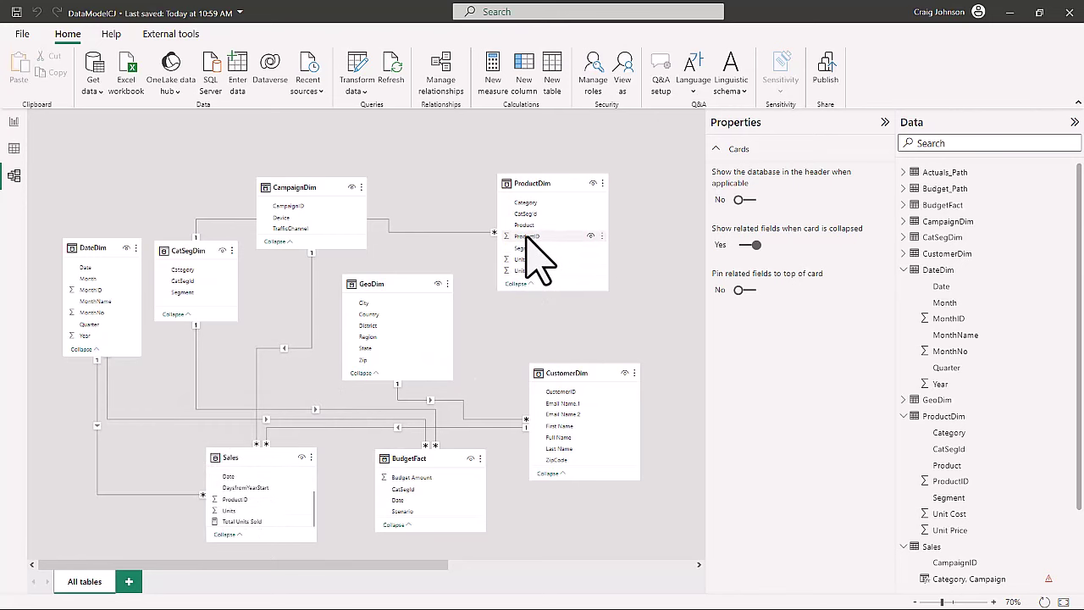
left_click_drag(527, 238, 237, 499)
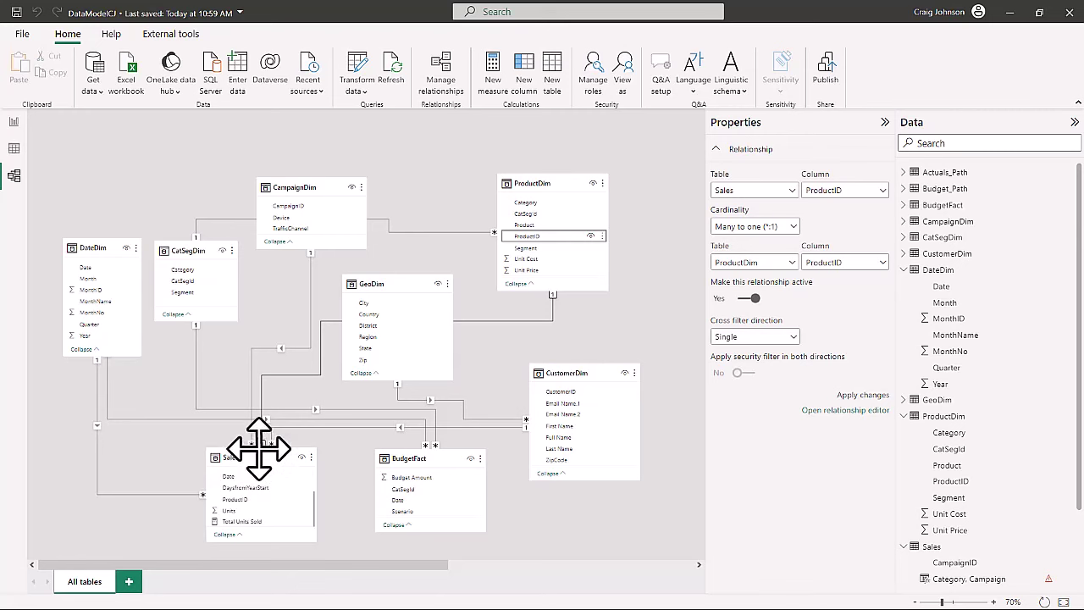
left_click(566, 370)
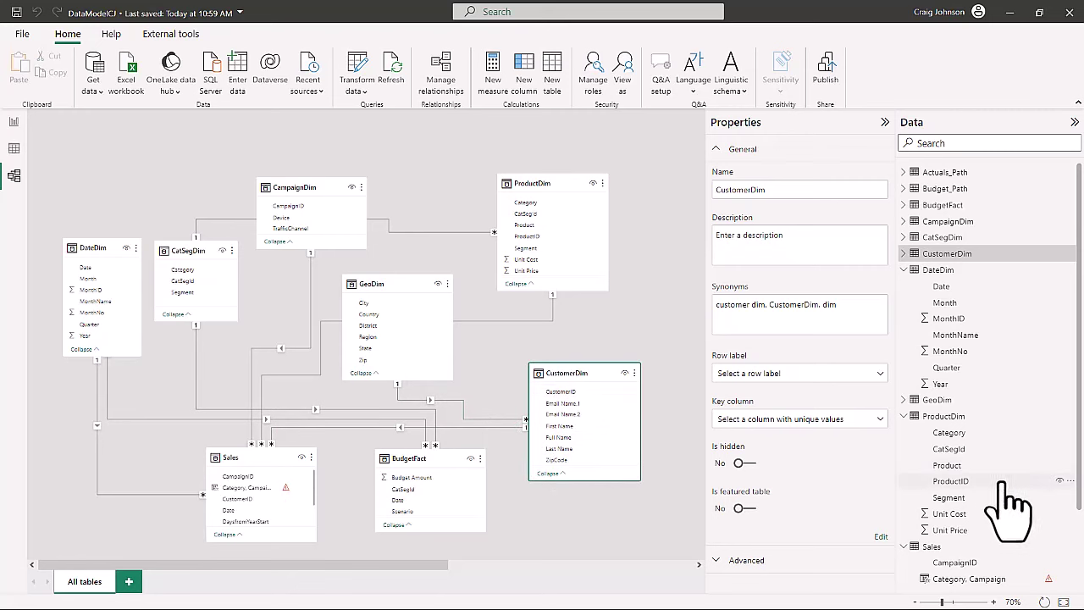
Inspect the Category, Campaign column's failing DAX formula, then select the CampaignDim table
scroll(1002, 484, "down", 3)
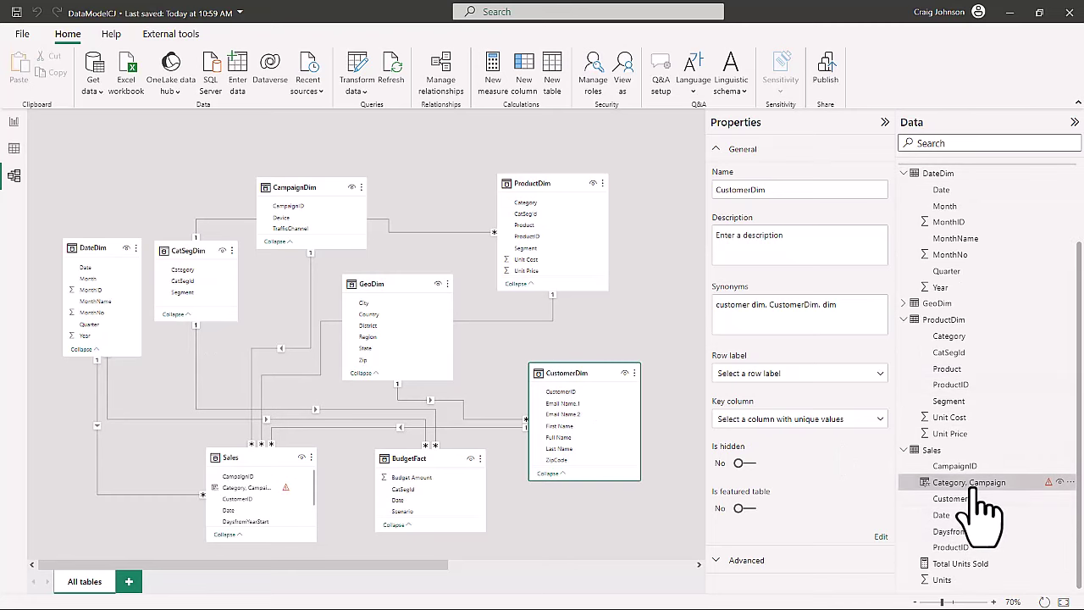
left_click(982, 489)
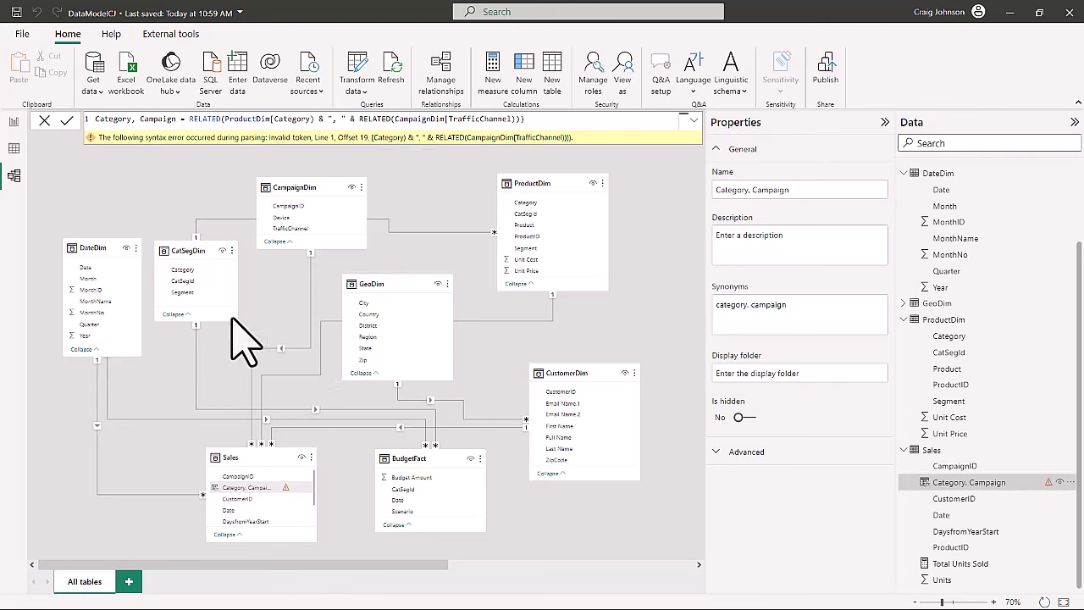
left_click(301, 185)
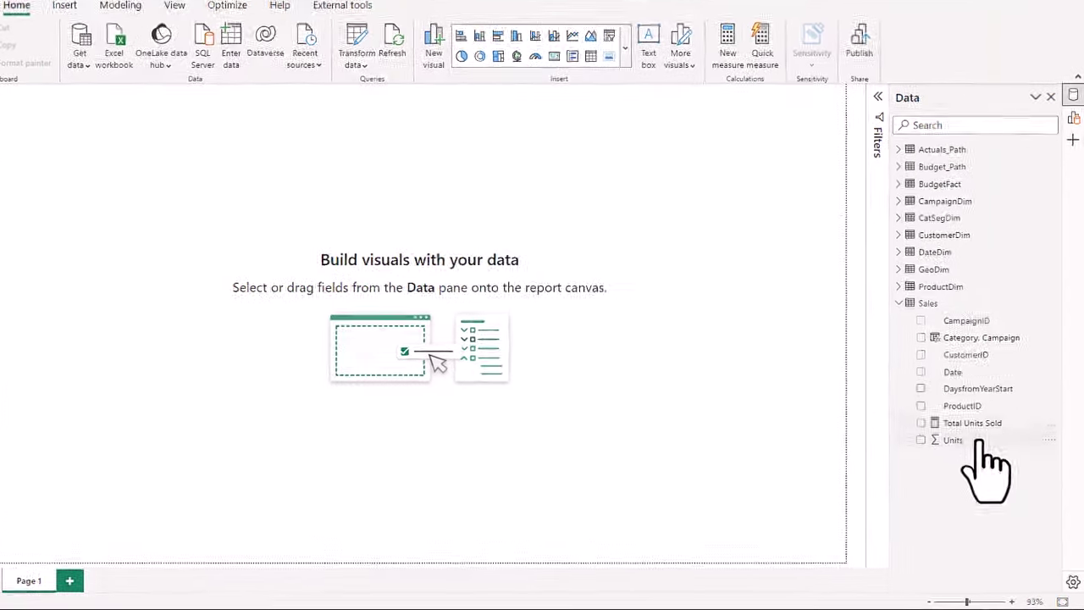
left_click(938, 278)
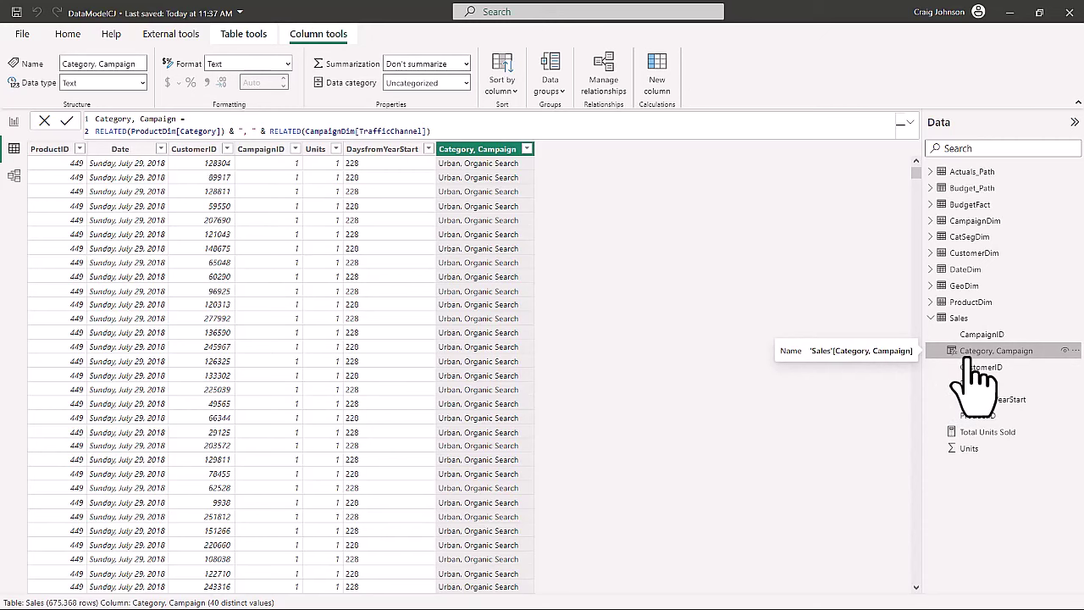
left_click(14, 121)
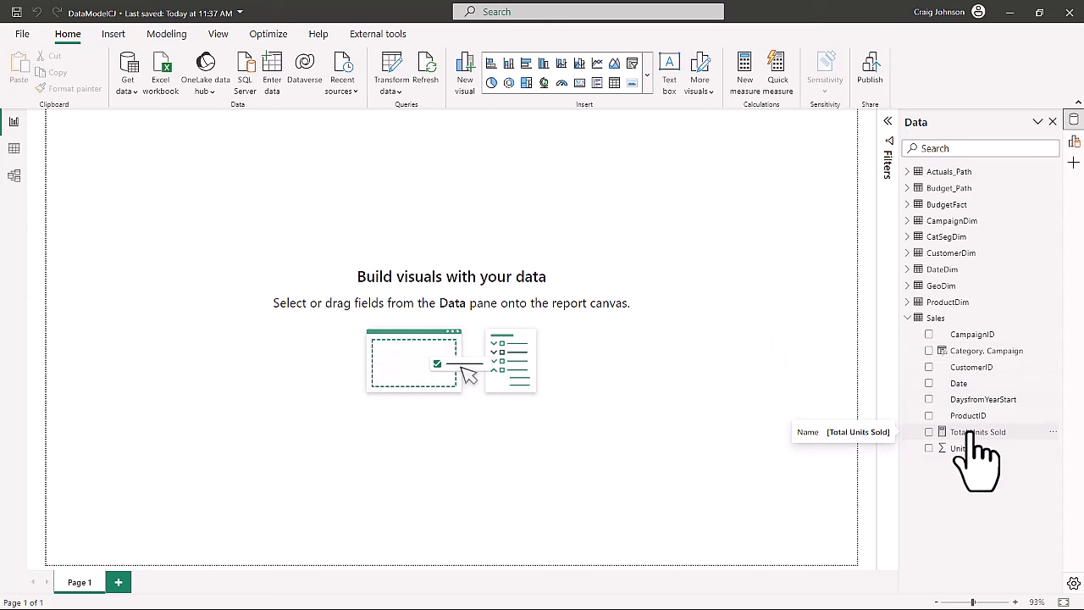
Build a clustered column chart comparing Total Units Sold and Sum of Units on Page 1
left_click_drag(967, 434, 660, 348)
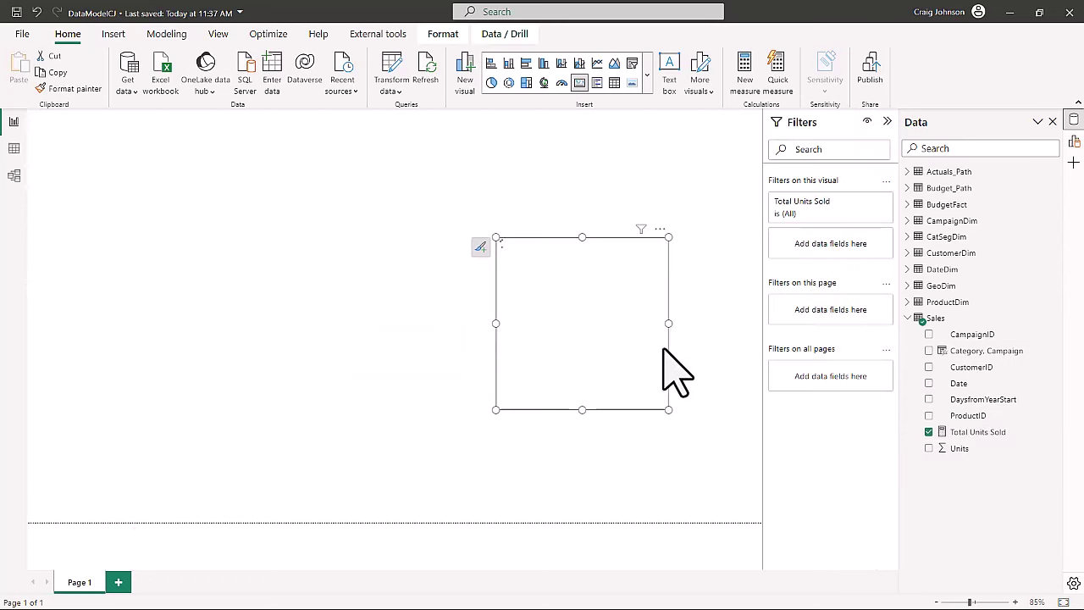
left_click(543, 64)
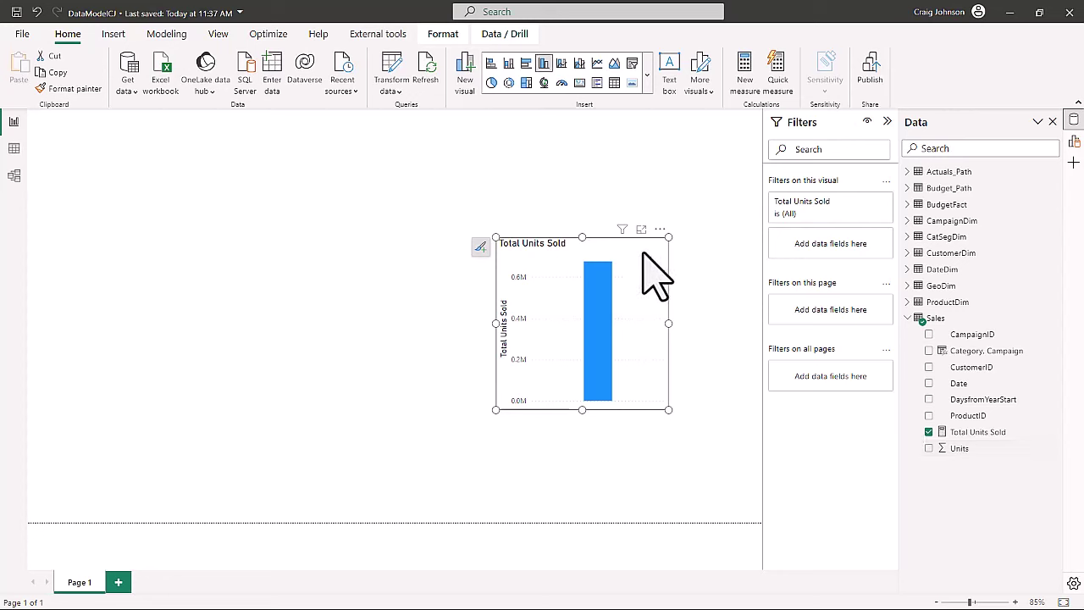
left_click_drag(948, 448, 647, 341)
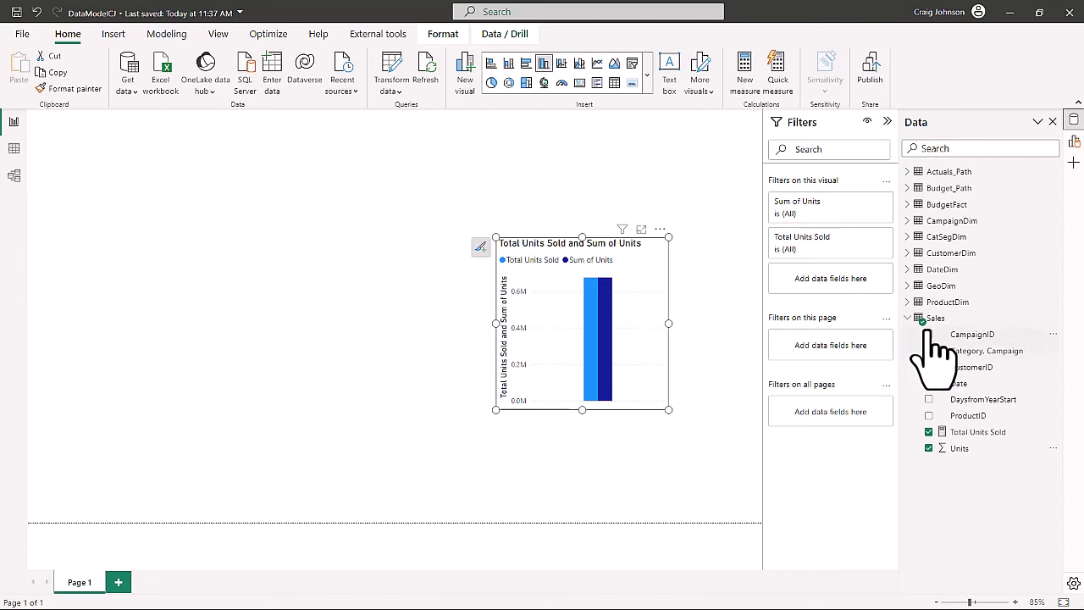
Split the chart by CampaignDim Device (Desktop, Tablet, Mobile, Paper, Deskop) and enlarge it
left_click(907, 220)
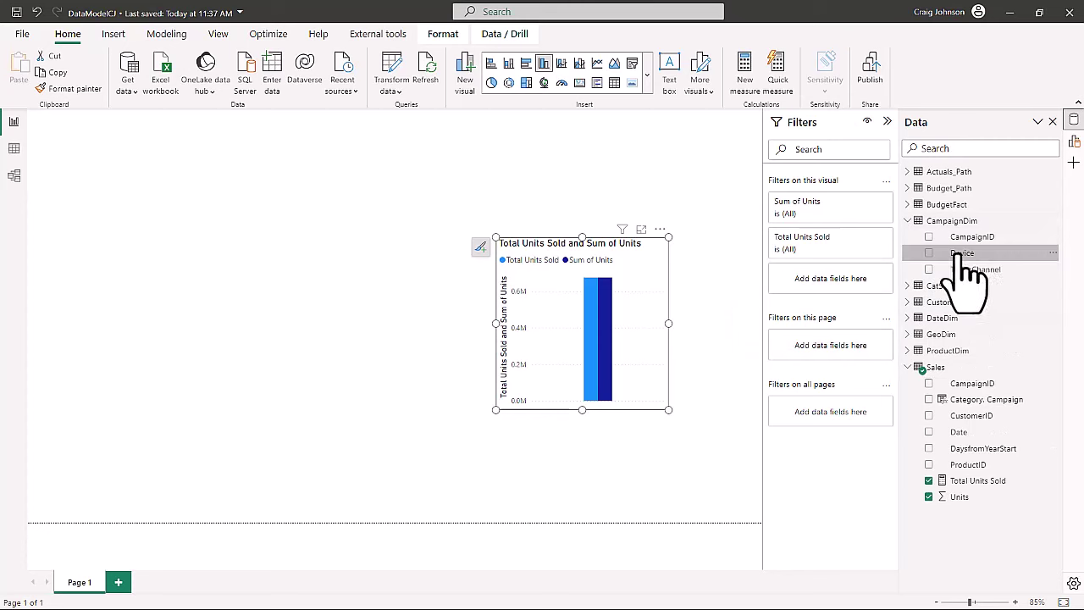
left_click_drag(909, 252, 571, 322)
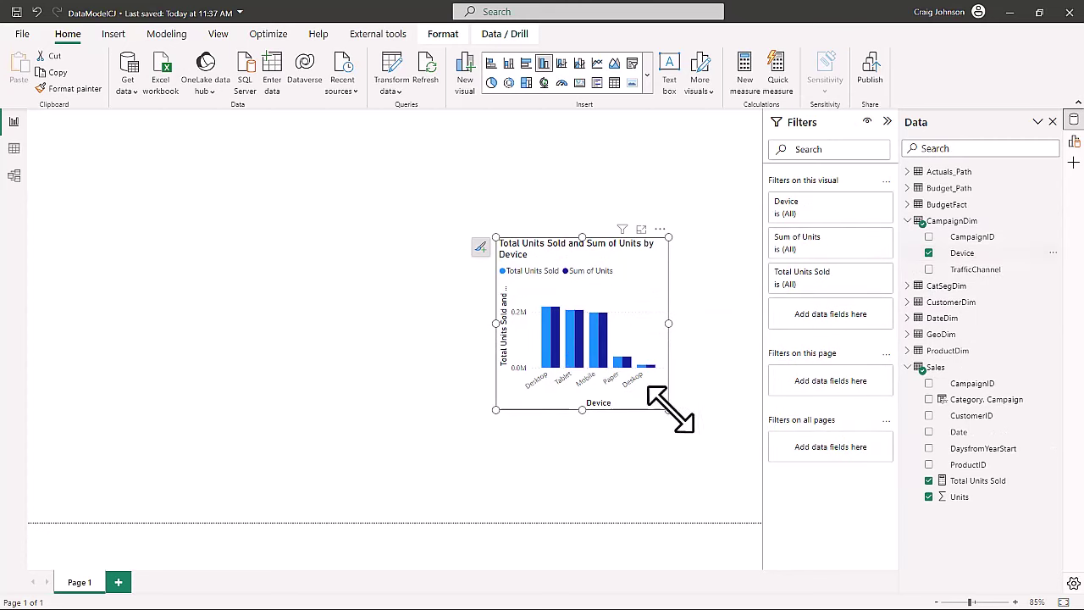
left_click_drag(688, 426, 716, 440)
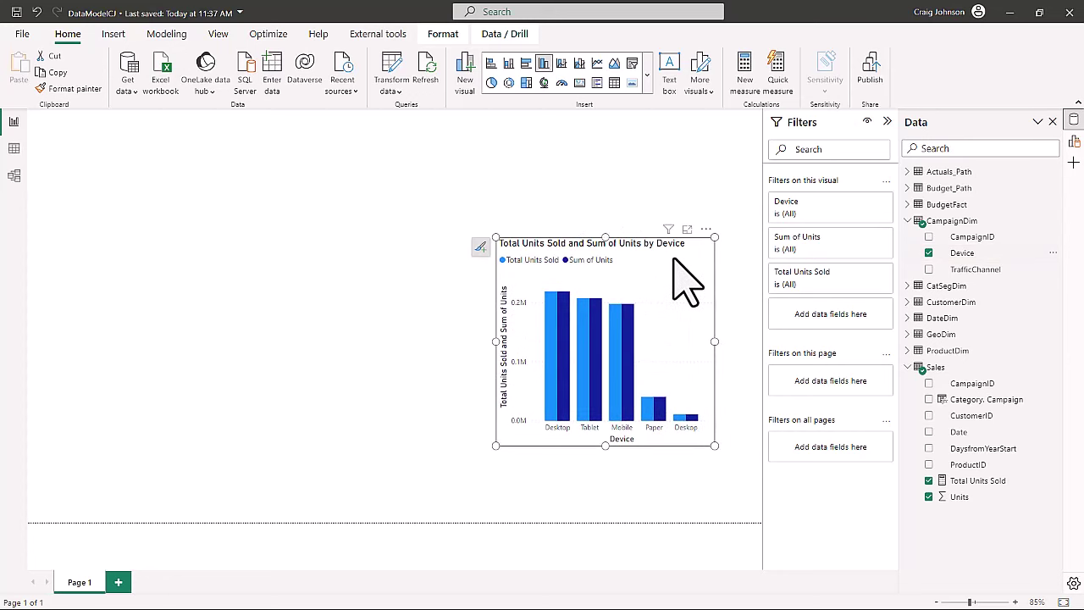
left_click_drag(675, 251, 476, 216)
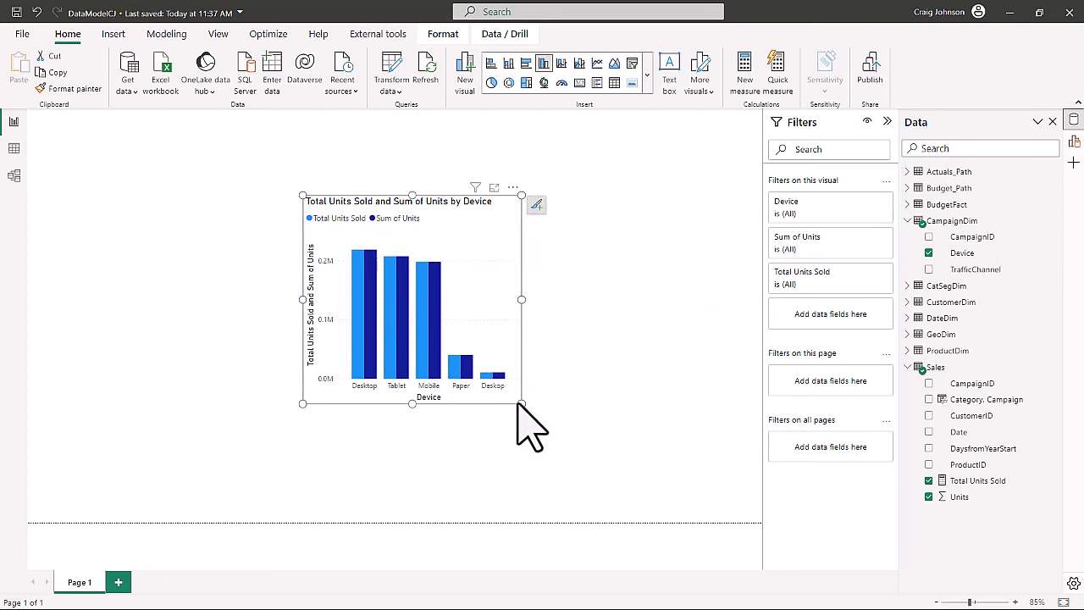
left_click_drag(520, 403, 566, 422)
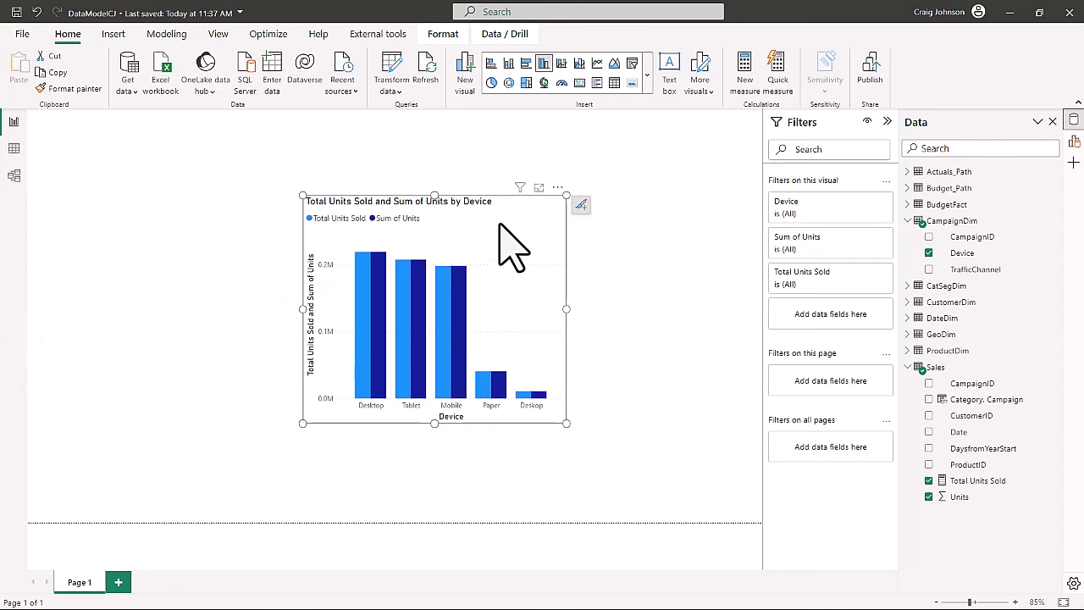
Move the chart to the page's top-left corner and shrink it
left_click_drag(498, 220, 254, 165)
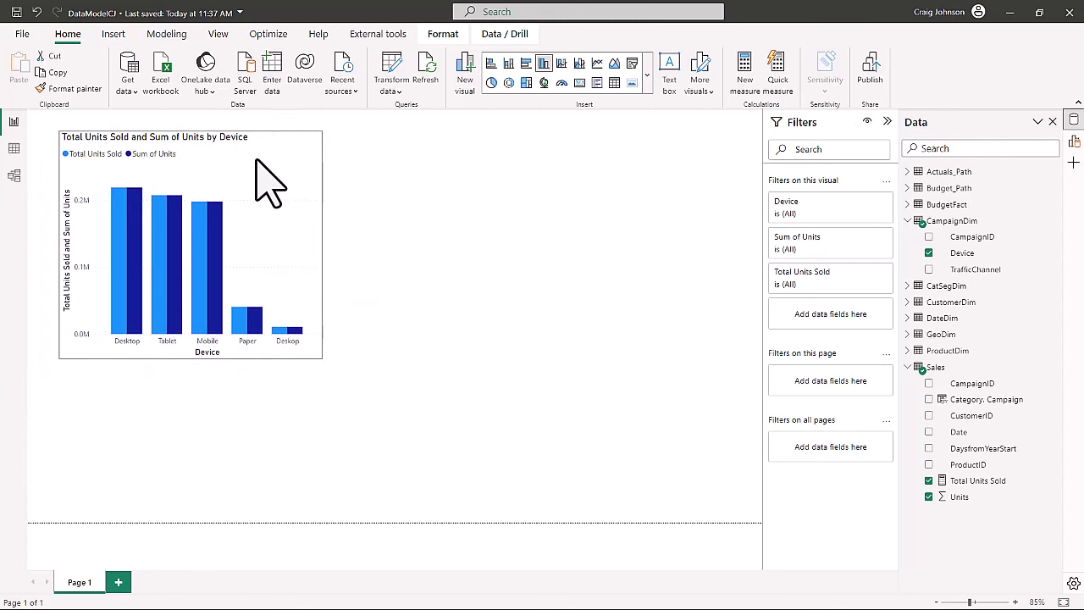
left_click_drag(321, 363, 303, 303)
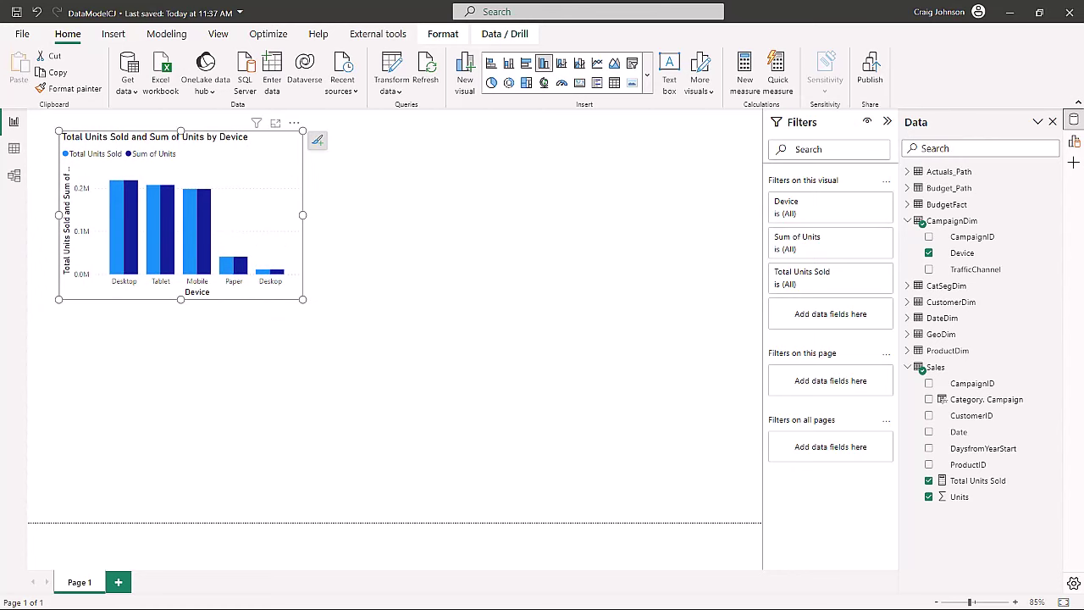
left_click(982, 372)
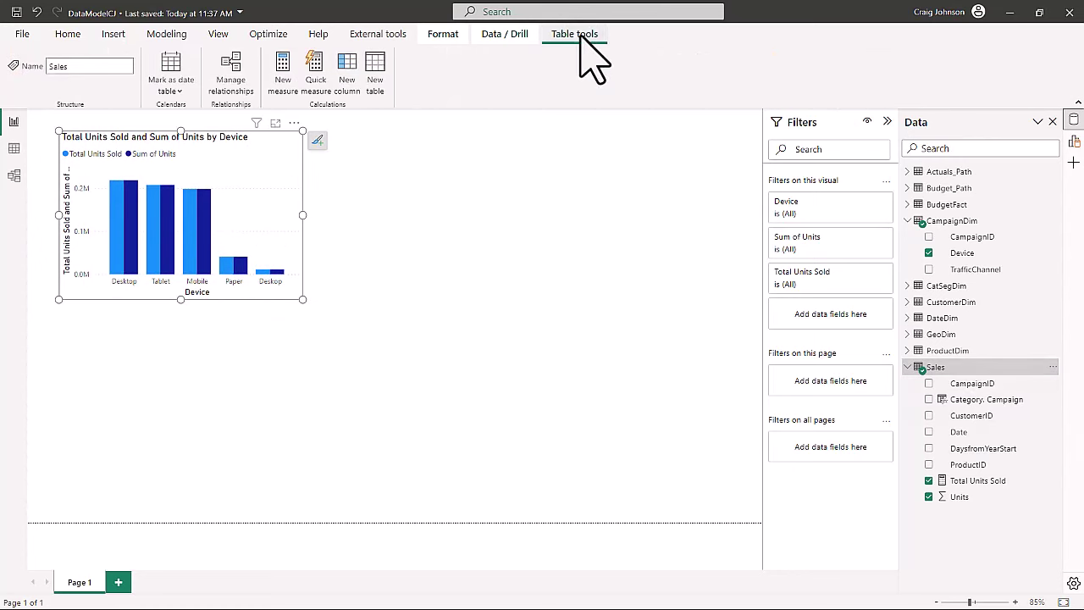
Start a Sales measure 'Youth Units Sold = CALCULATE([Total Units Sold], FILTER('
left_click(287, 78)
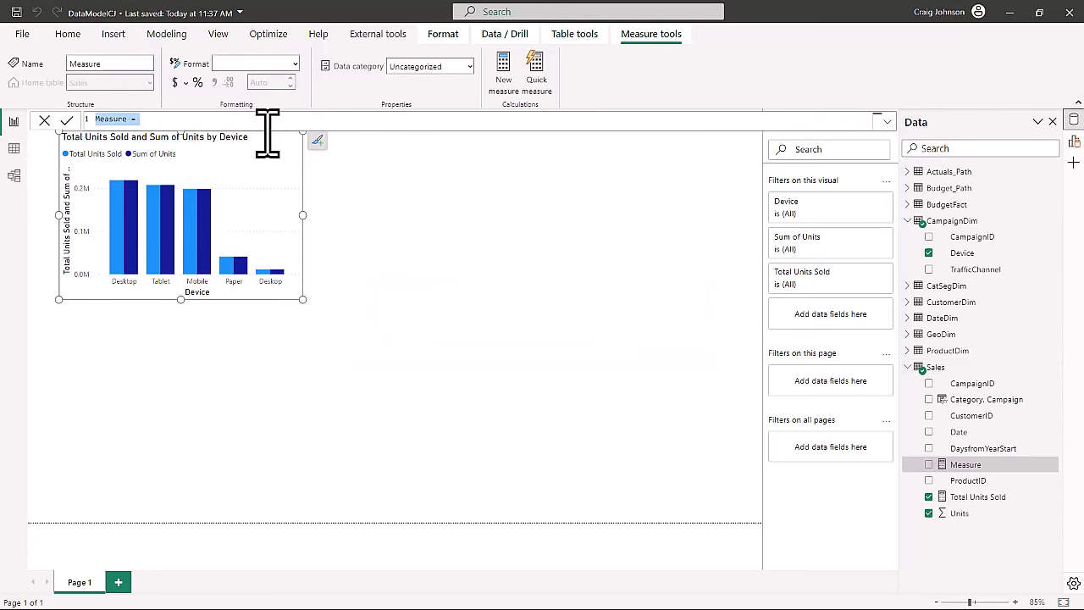
type("You")
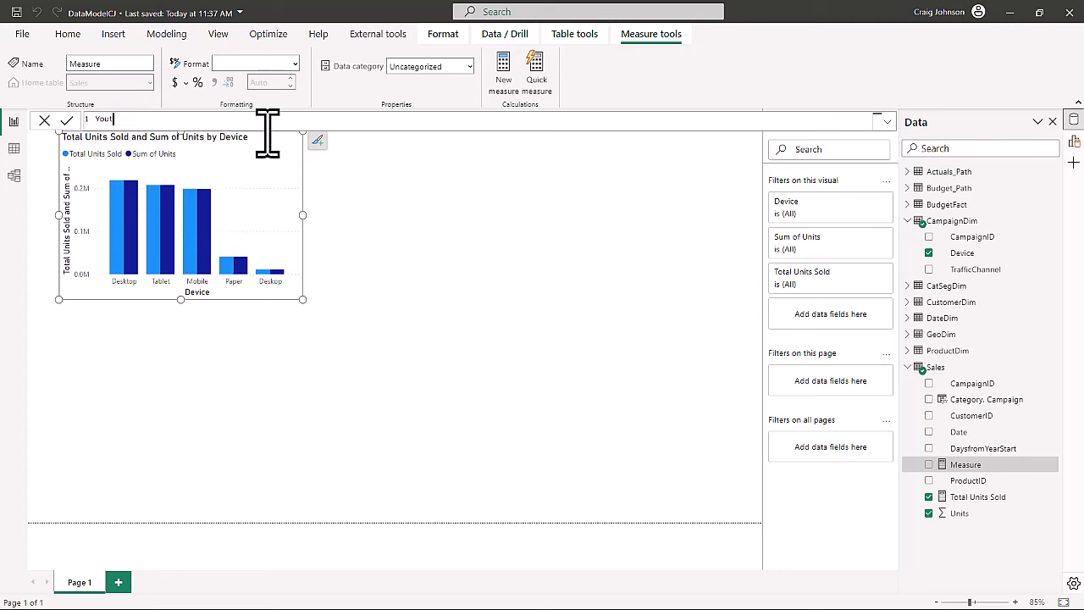
type("th Units Sold =")
key("shift+Return")
type("cal")
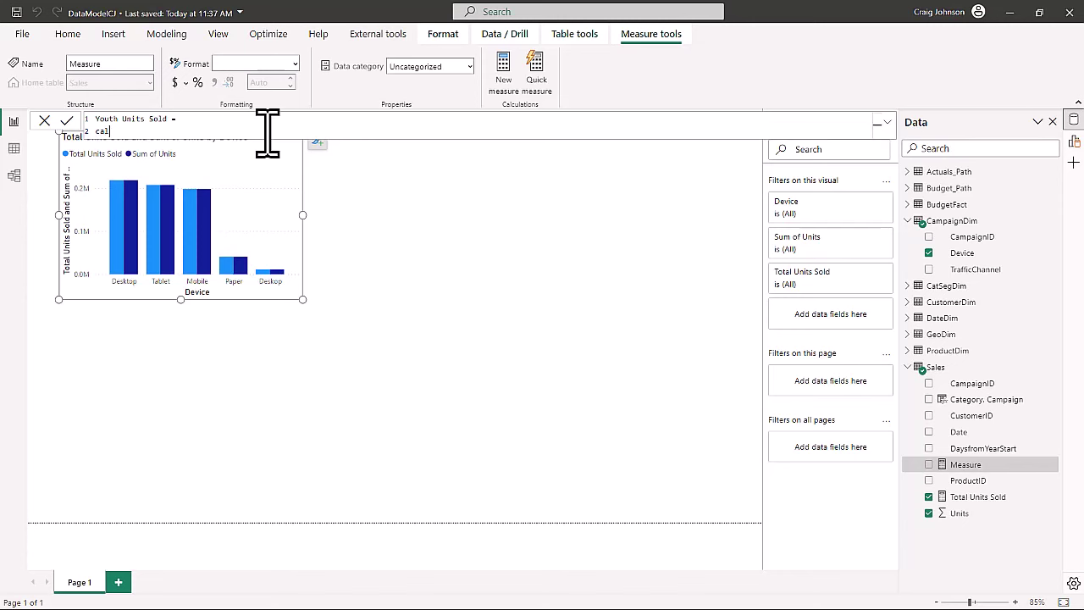
key("BackSpace")
key("BackSpace")
key("BackSpace")
type("CALCULATE([Total Units Sold")
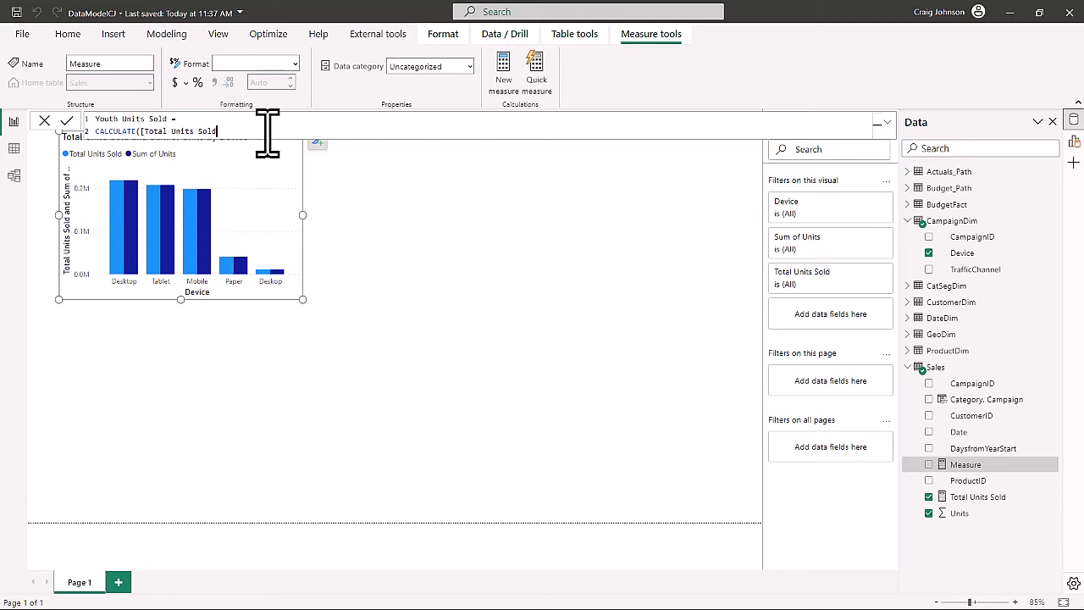
type("], FILTER(")
Finish the filter as ProductDim, ProductDim[Segment] = "Youth" and commit the measure
type("ProductDim,P")
type("ctDIM")
key("BackSpace")
key("BackSpace")
type("im[Segment]")
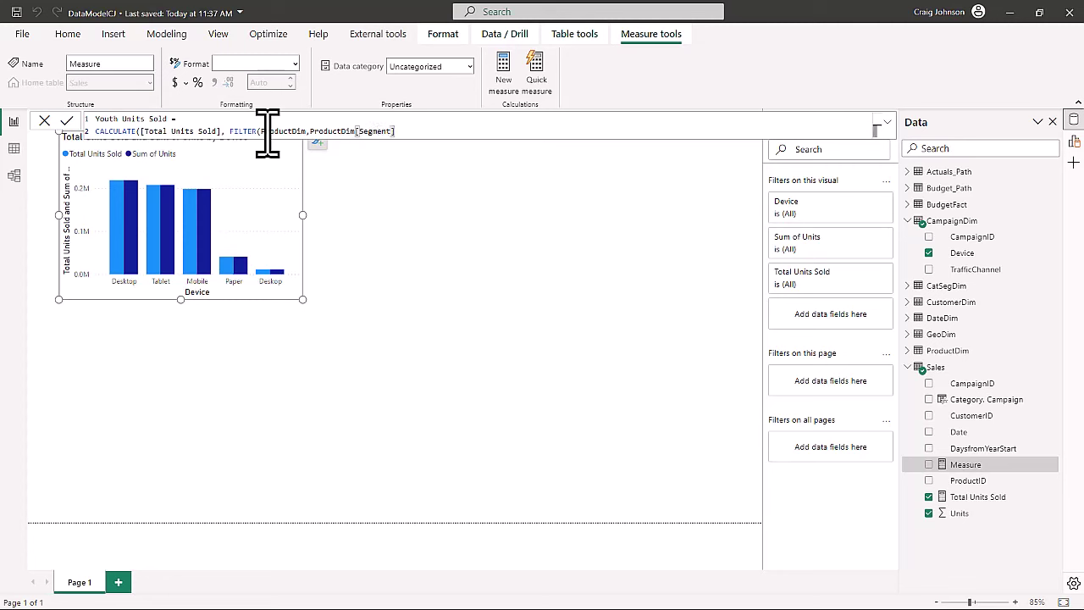
type(" = \"Youth")
key("BackSpace")
key("BackSpace")
type("th\"))")
key("Return")
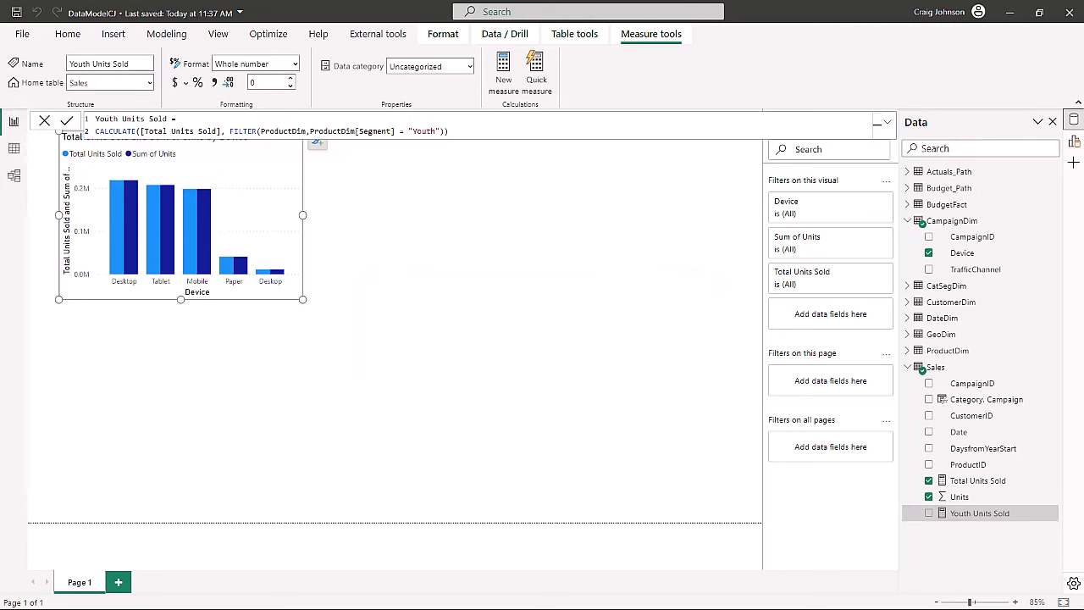
left_click(393, 220)
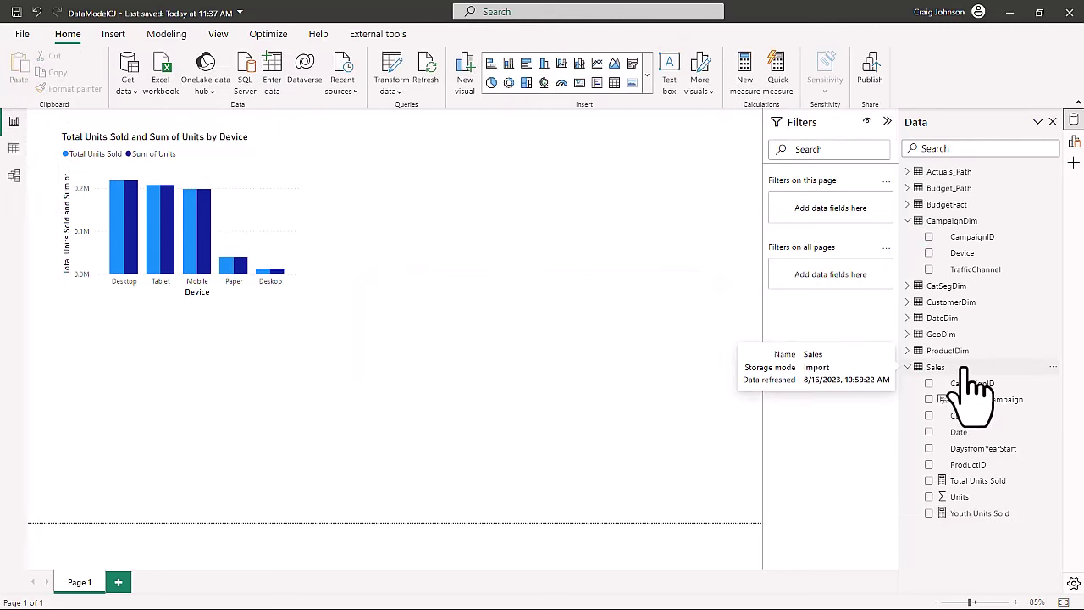
Create a new Sales measure named 'Accesory Units Sold'
left_click(964, 368)
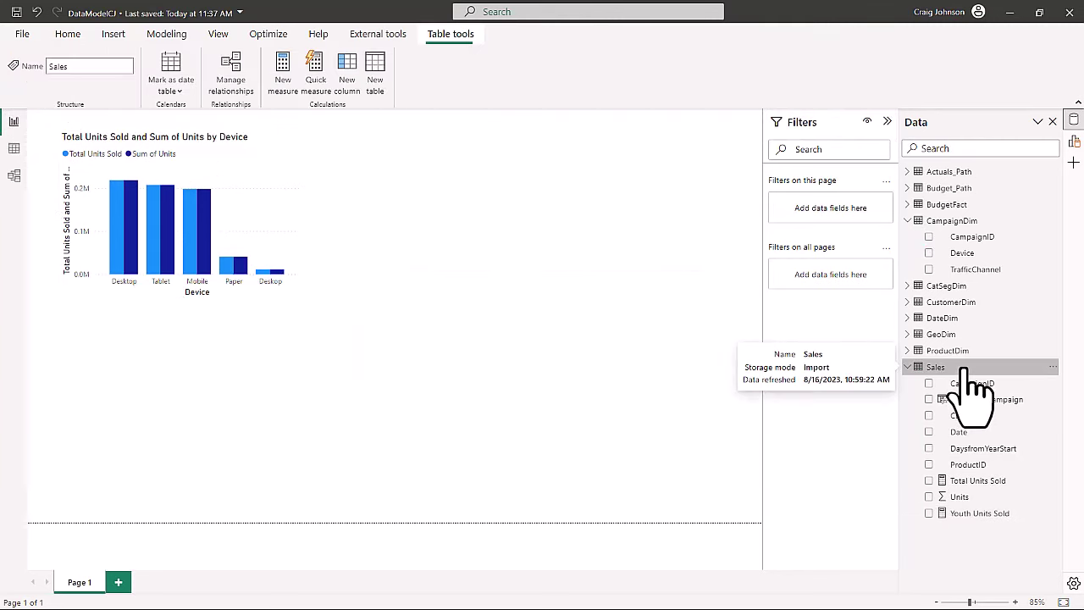
left_click(282, 74)
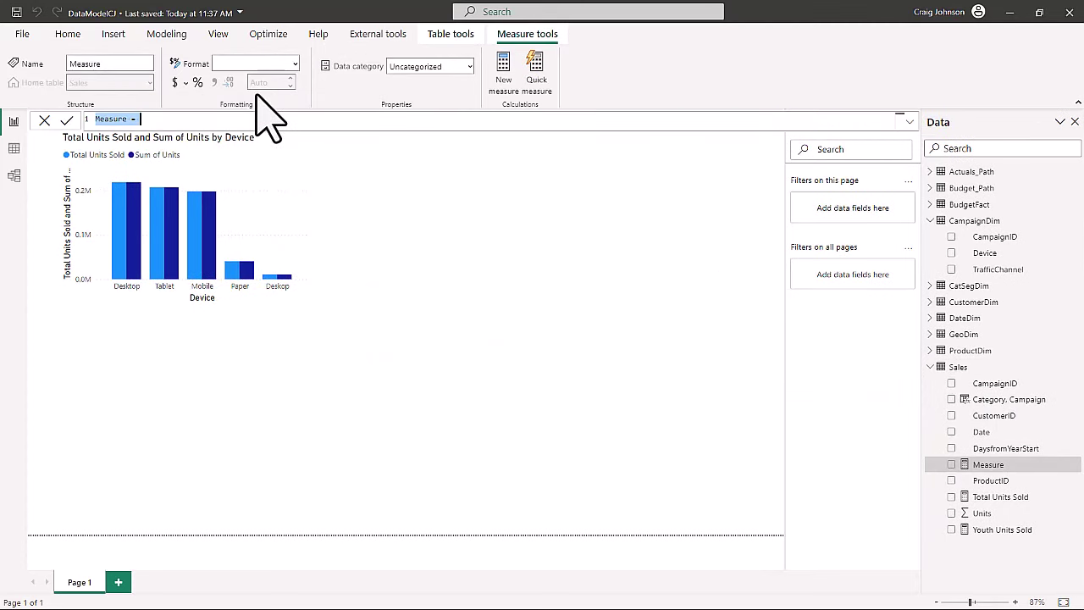
type("S")
key("BackSpace")
type("Accesory Units")
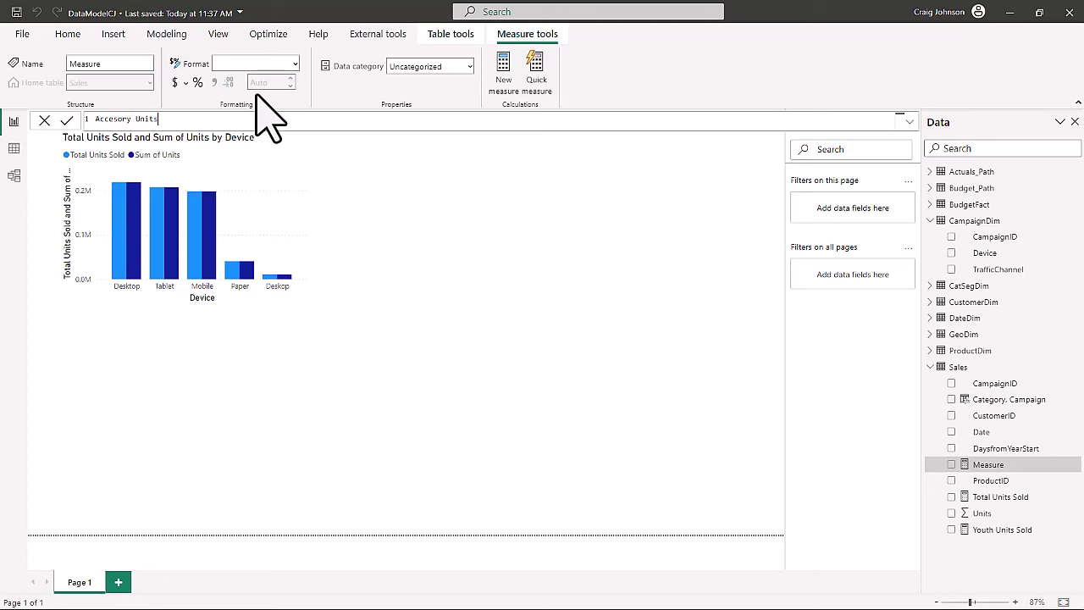
type(" S0old =")
key("BackSpace")
key("BackSpace")
key("BackSpace")
key("BackSpace")
key("BackSpace")
type("Sold =")
Define it as CALCULATE([Total Units Sold], FILTER(ProductDim, ProductDim[Segment] = "Accessory")) and commit
key("shift+Return")
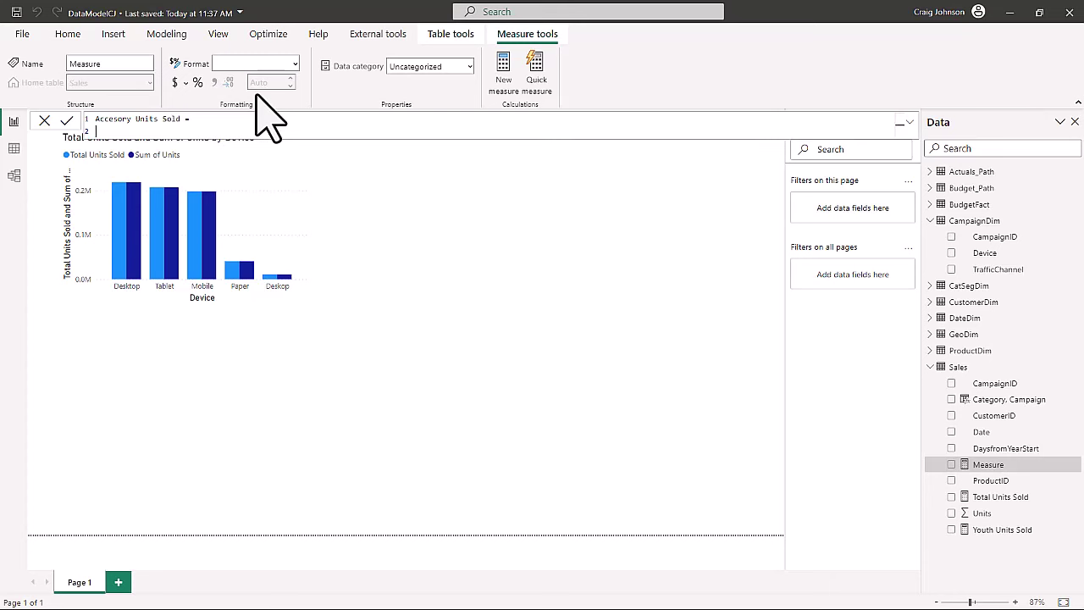
type("Cal")
key("BackSpace")
key("BackSpace")
type("ALCULATE([Total Units Sold]")
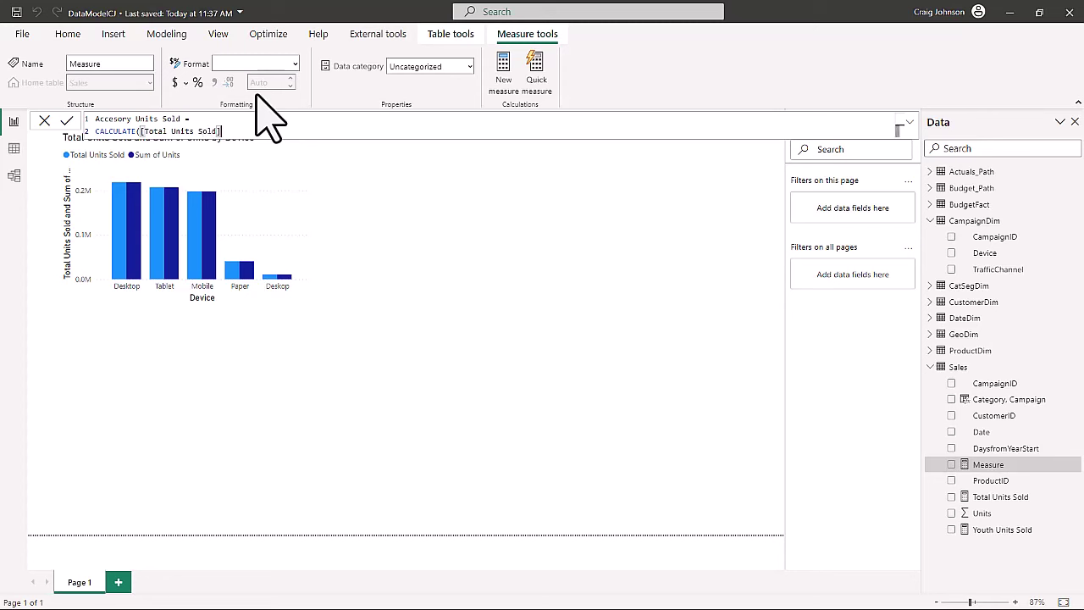
type(", FILTER(ProductDim,ProductDim[Segment]")
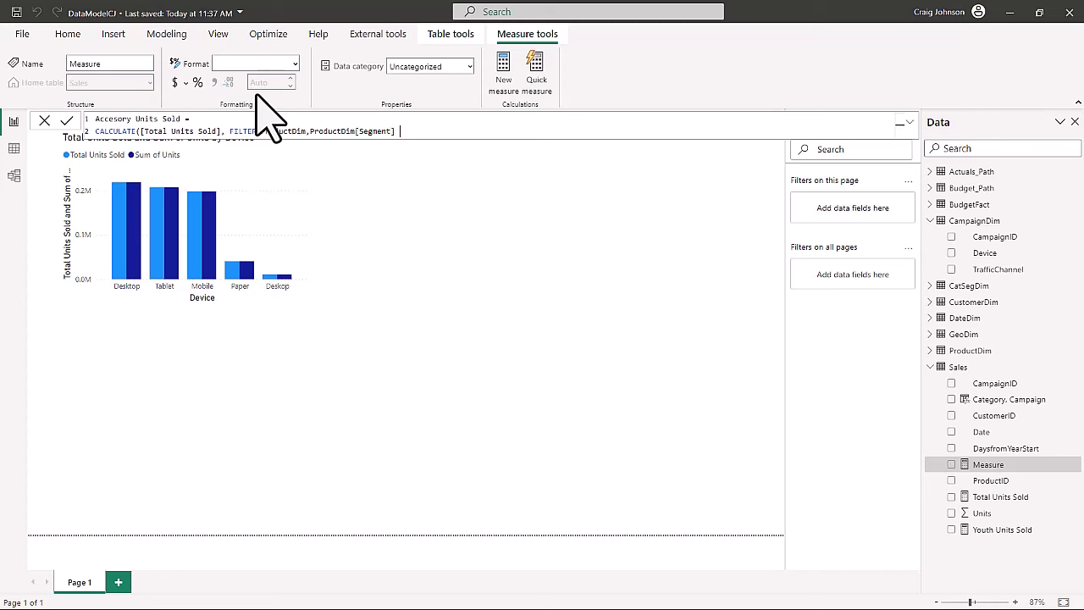
type(" = \"Accessory\"))")
key("Return")
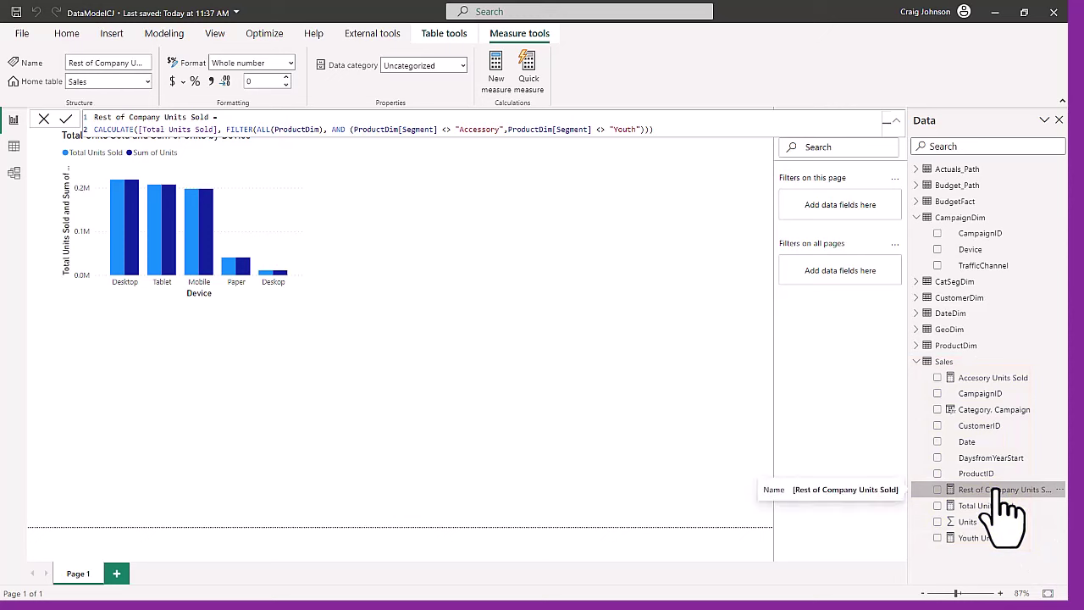
Apply the thousands-separator format to Rest of Company, Youth and Accesory Units Sold
left_click(211, 80)
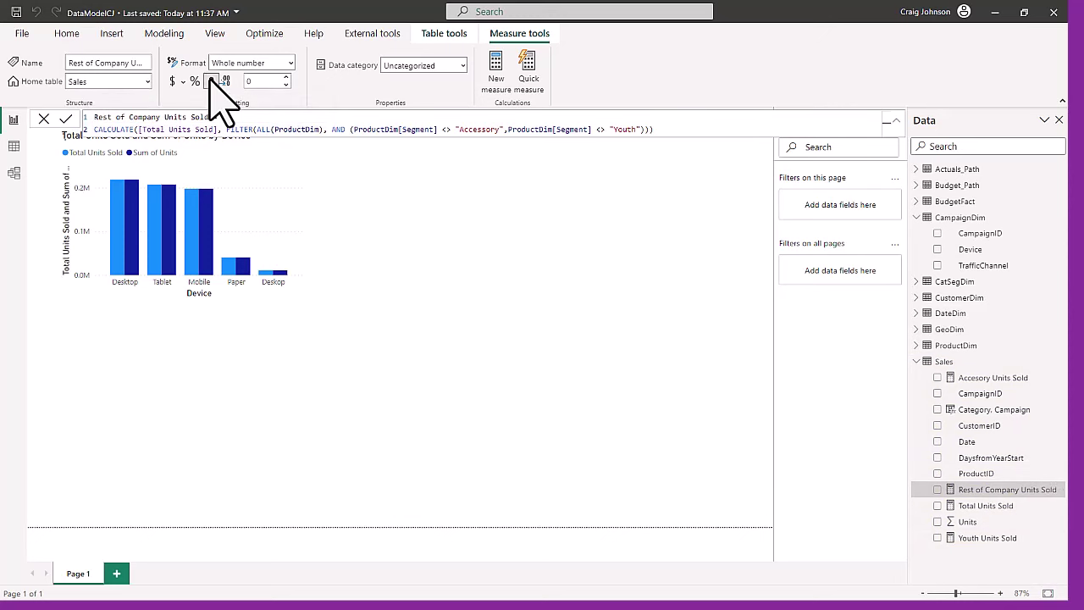
left_click(972, 540)
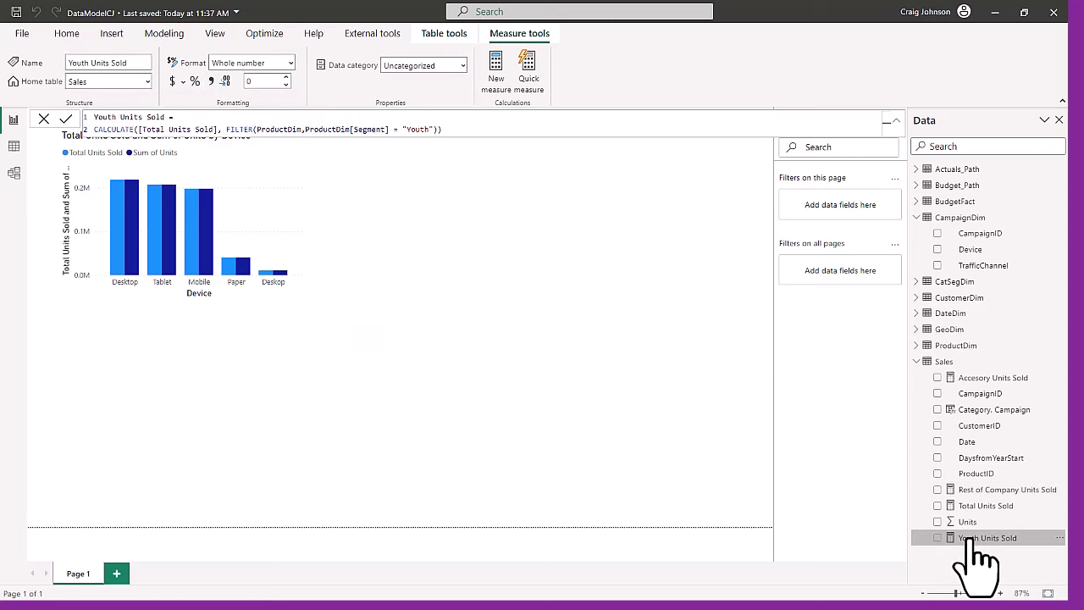
left_click(211, 80)
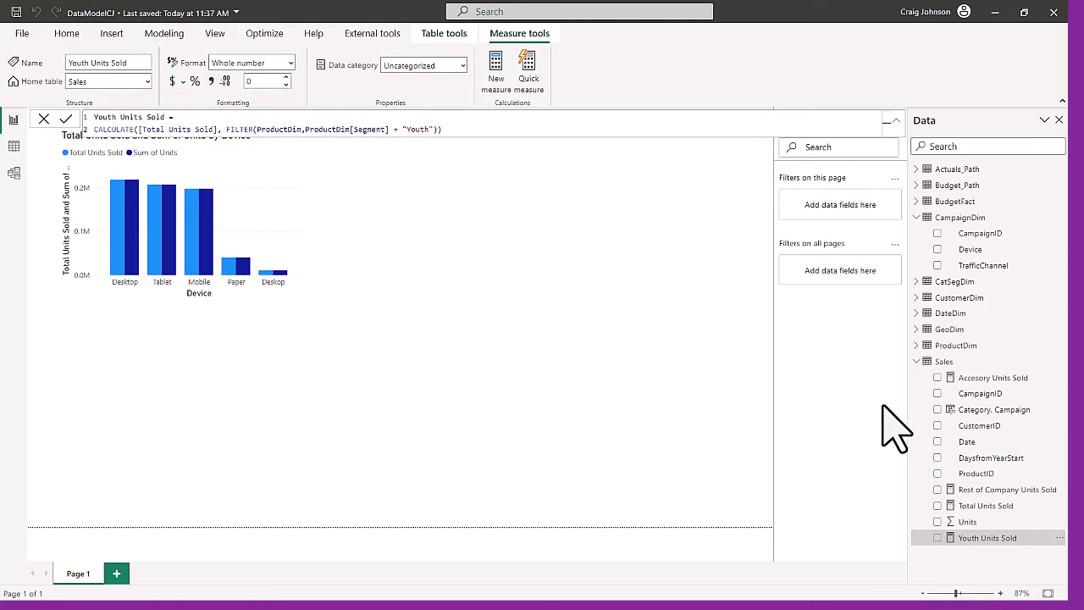
left_click(974, 377)
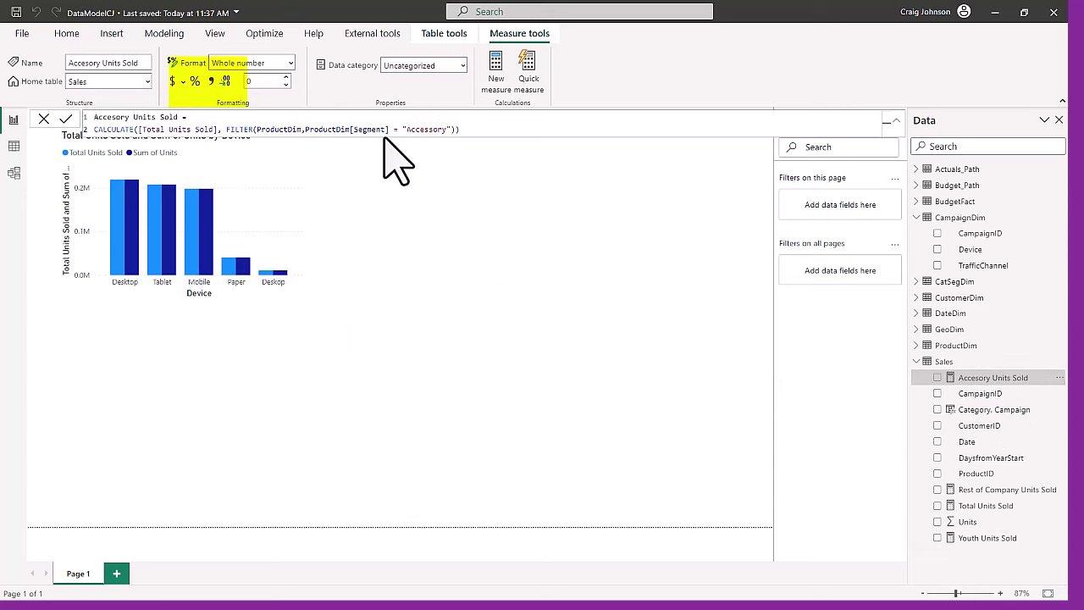
left_click(211, 81)
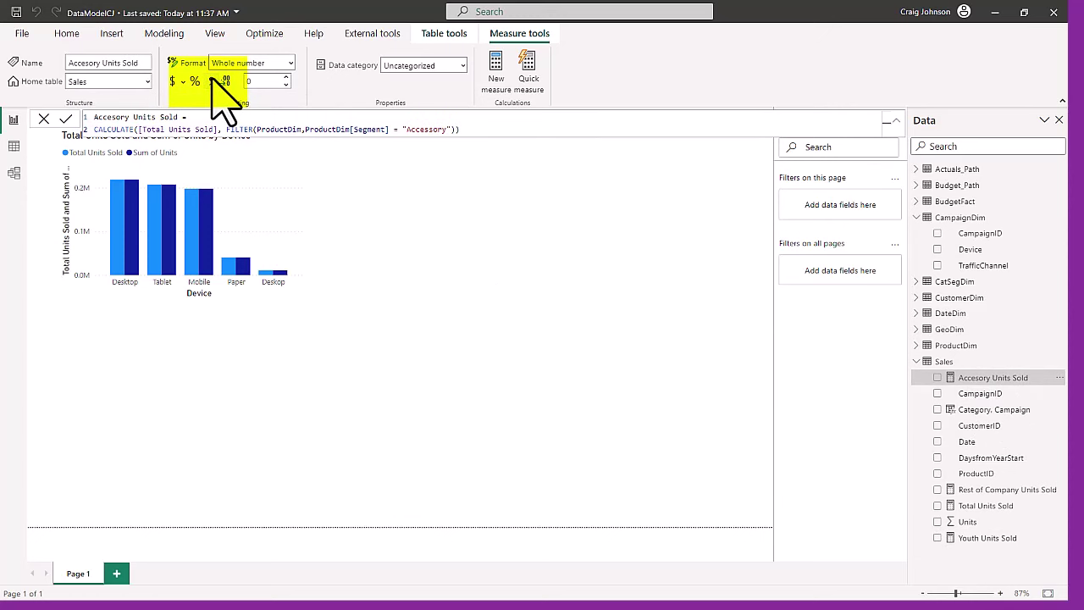
left_click(212, 80)
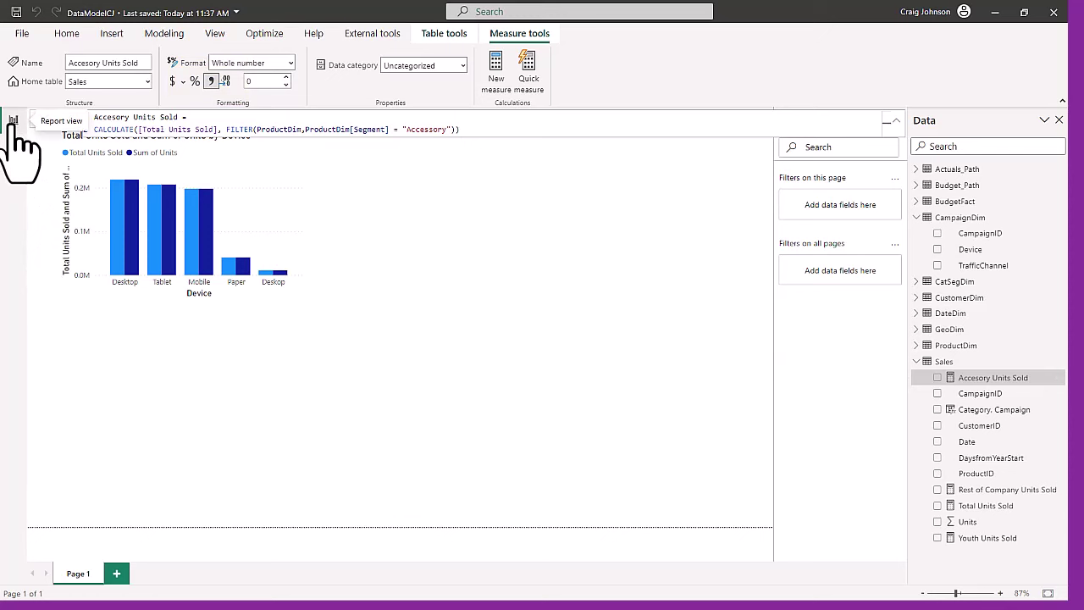
Delete the units bar chart and place an enlarged empty Table visual on the page
left_click(296, 292)
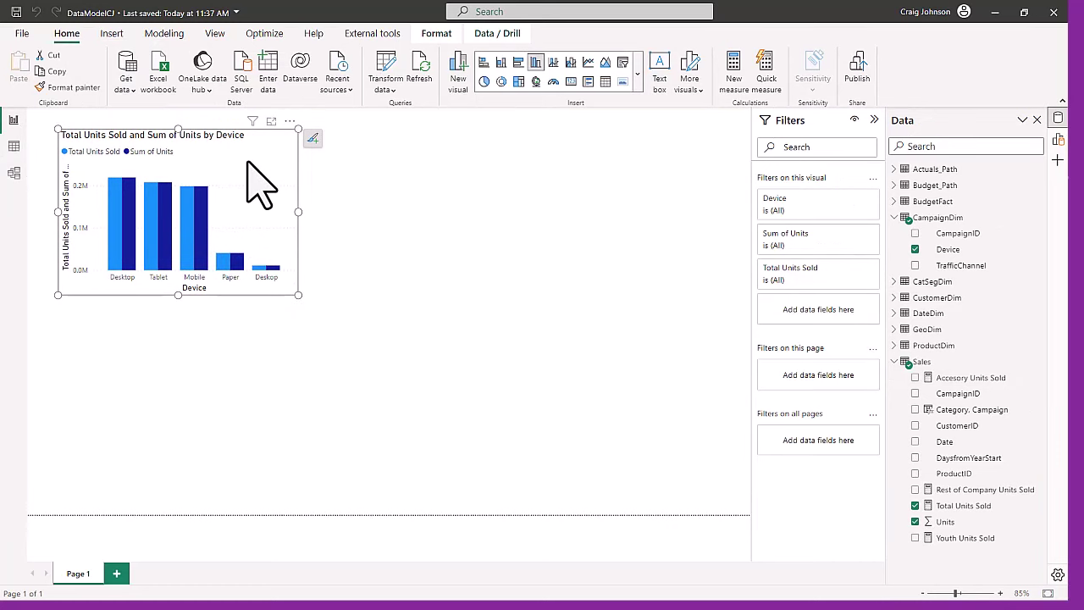
key("Delete")
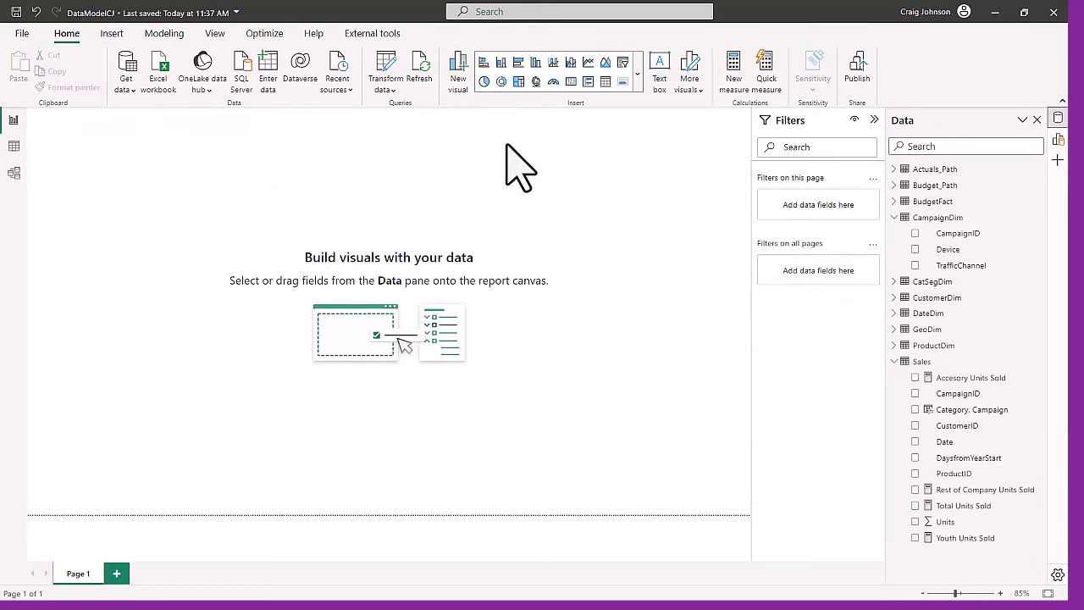
left_click(603, 82)
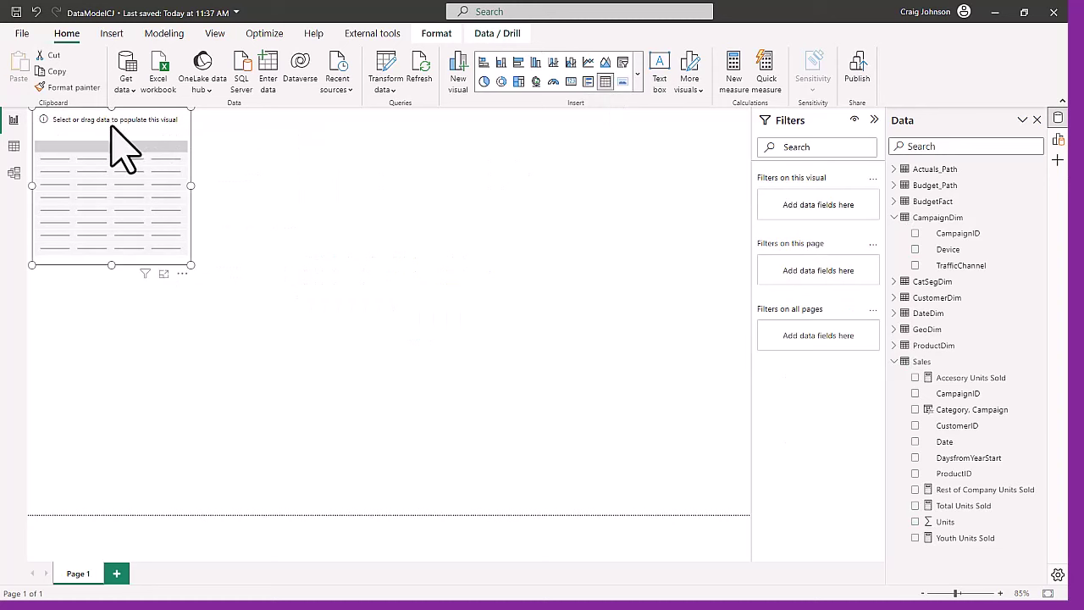
left_click_drag(113, 127, 306, 176)
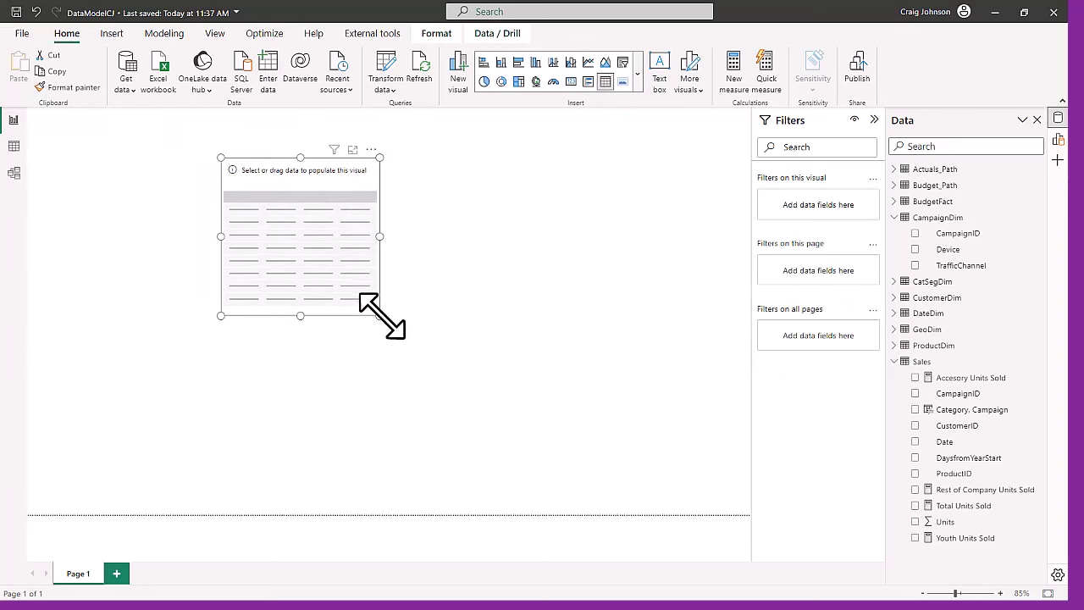
left_click_drag(381, 319, 494, 406)
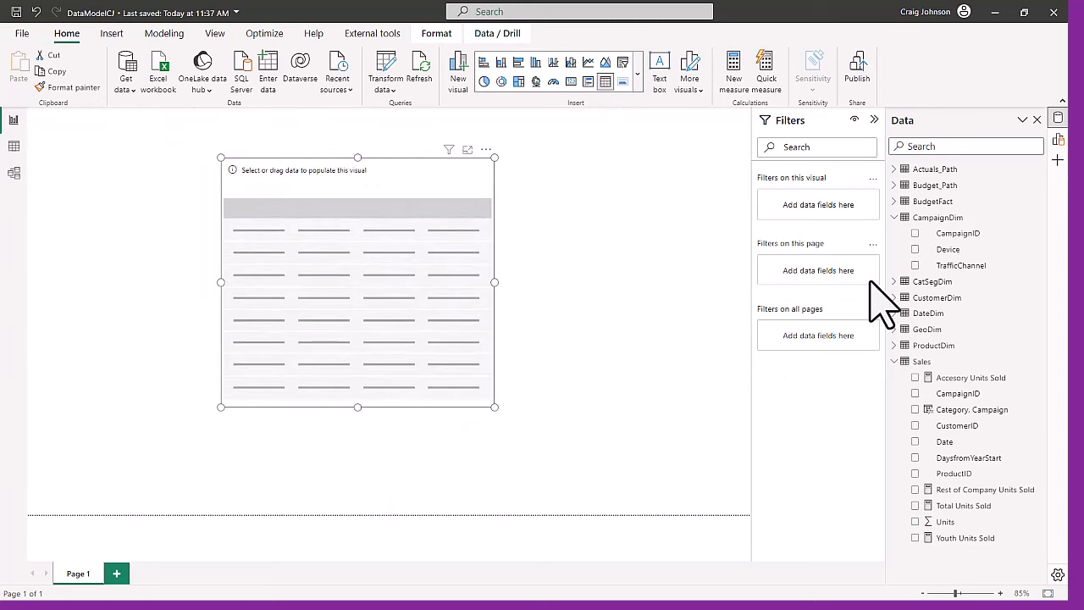
Fill the table with Device, Rest of Company, Youth and Accesory Units Sold columns, then widen it
left_click_drag(948, 249, 321, 302)
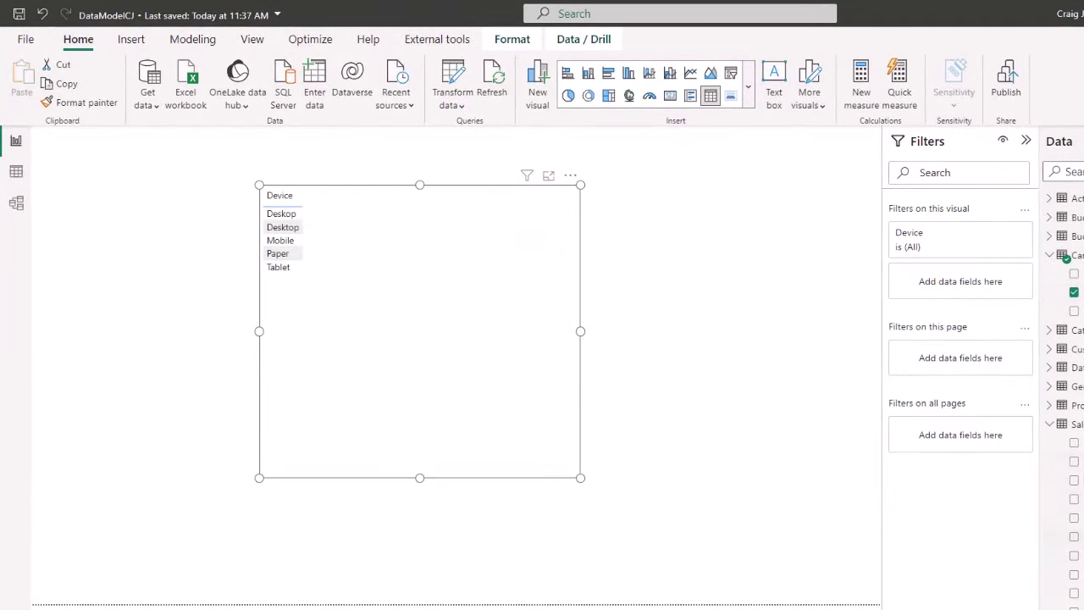
left_click_drag(1077, 574, 460, 375)
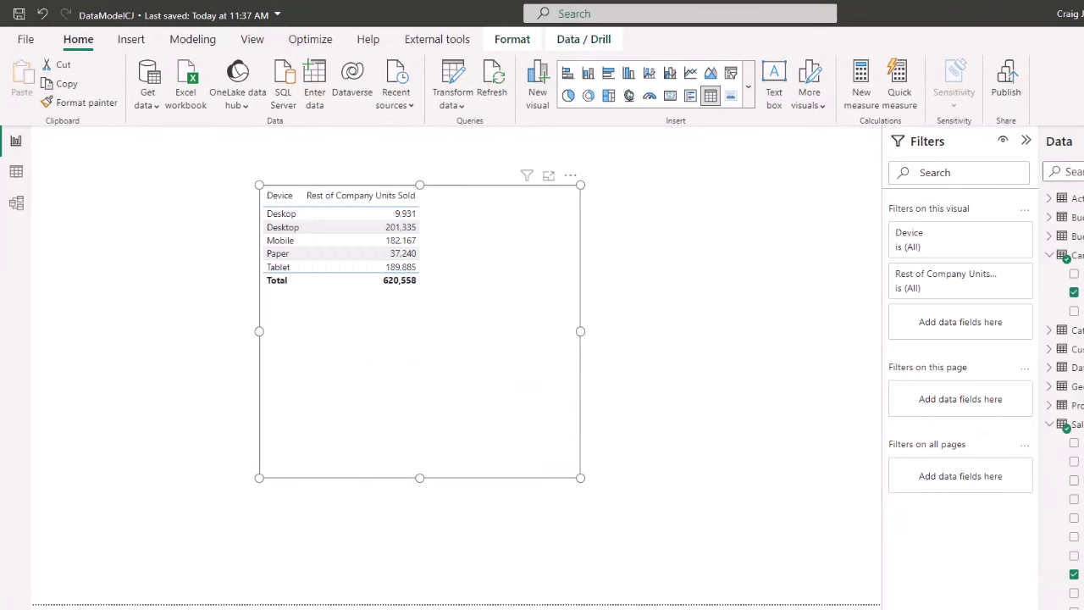
left_click_drag(1077, 592, 495, 406)
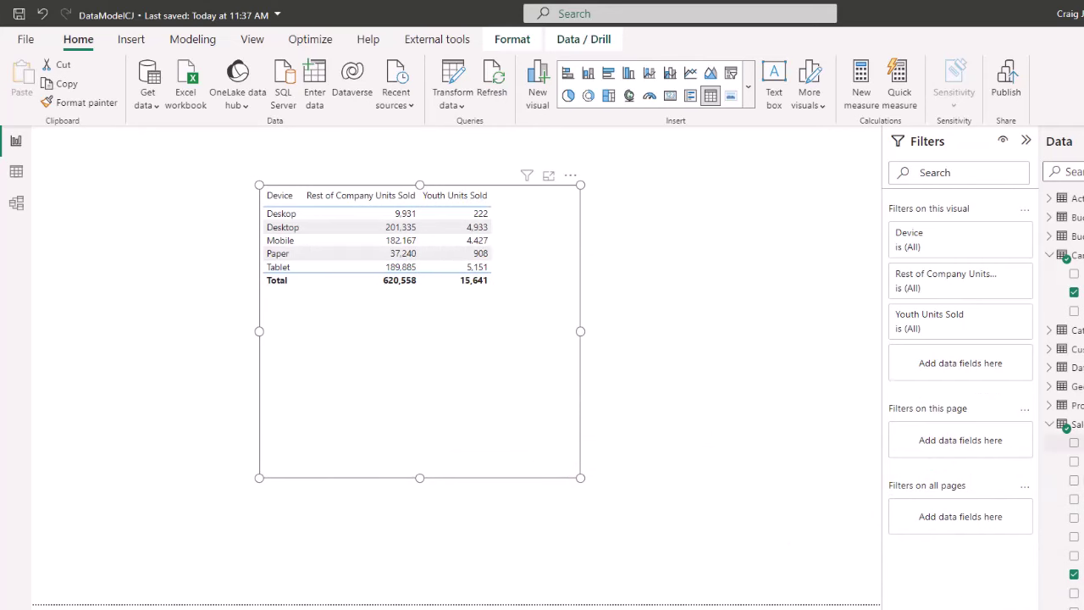
left_click_drag(1074, 442, 508, 357)
left_click_drag(581, 479, 655, 483)
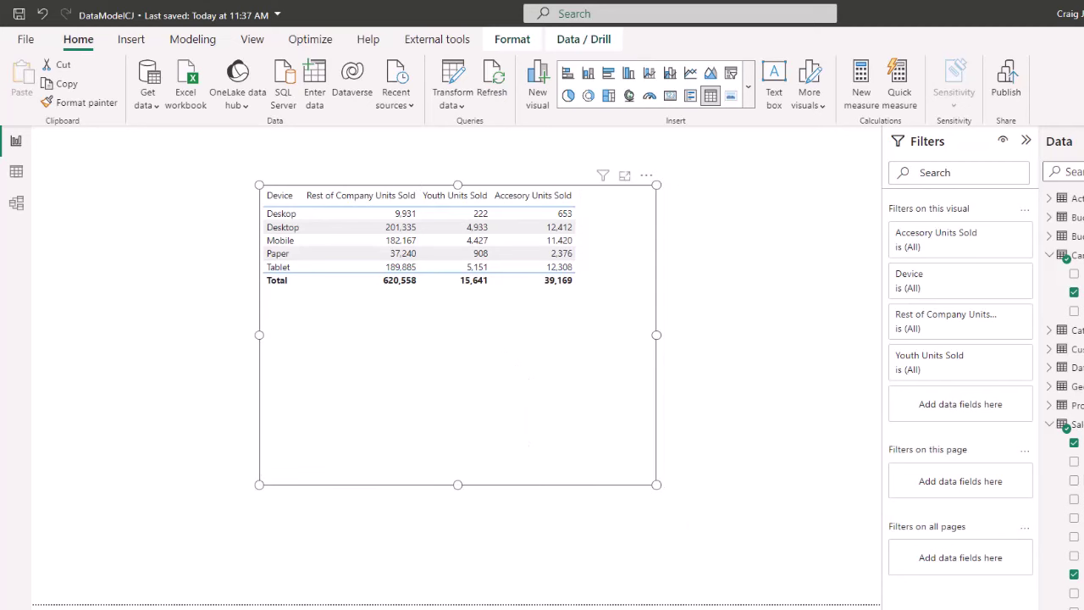
left_click(206, 254)
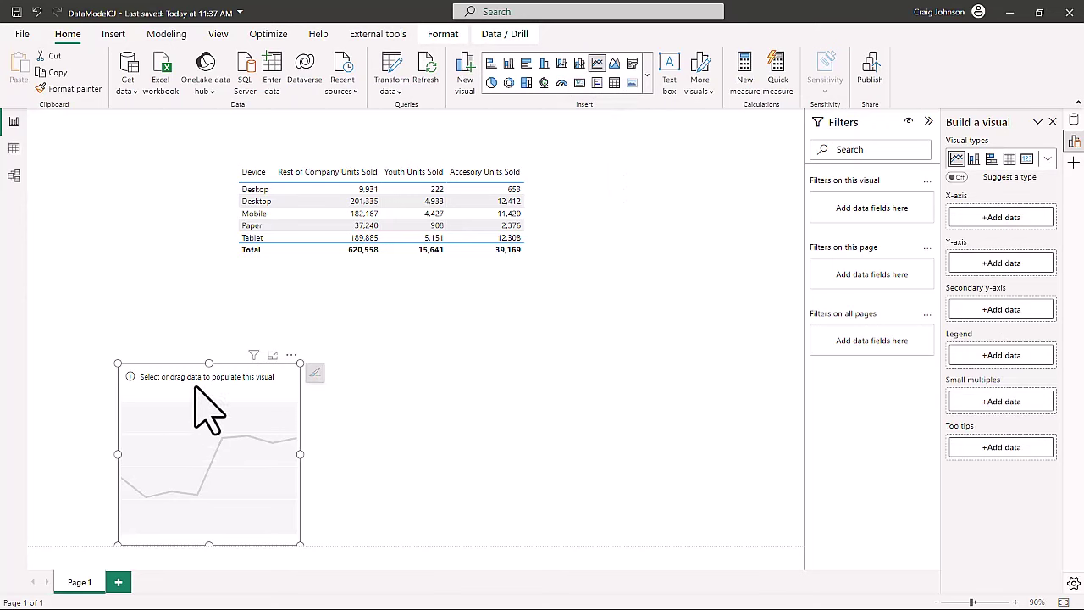
Place a line chart below the table with DateDim Year on the x-axis
left_click_drag(205, 404, 499, 326)
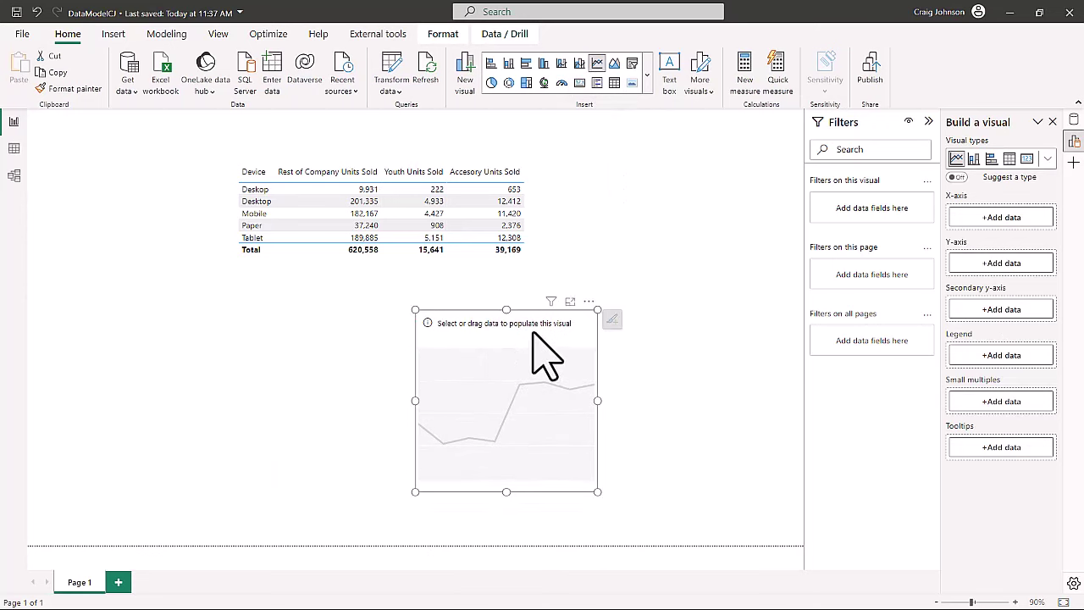
left_click(1016, 220)
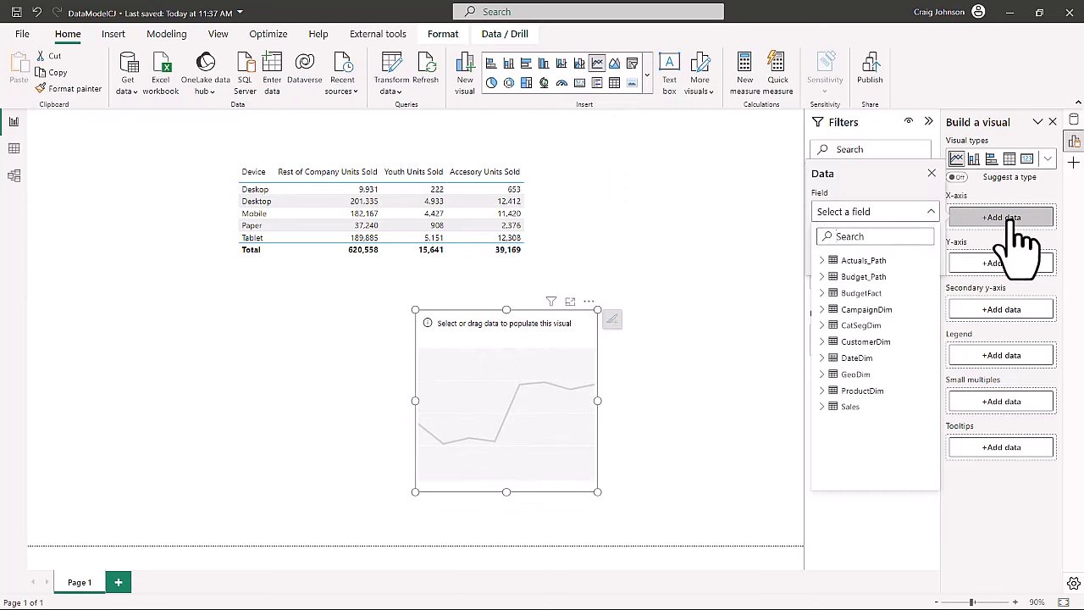
left_click(822, 358)
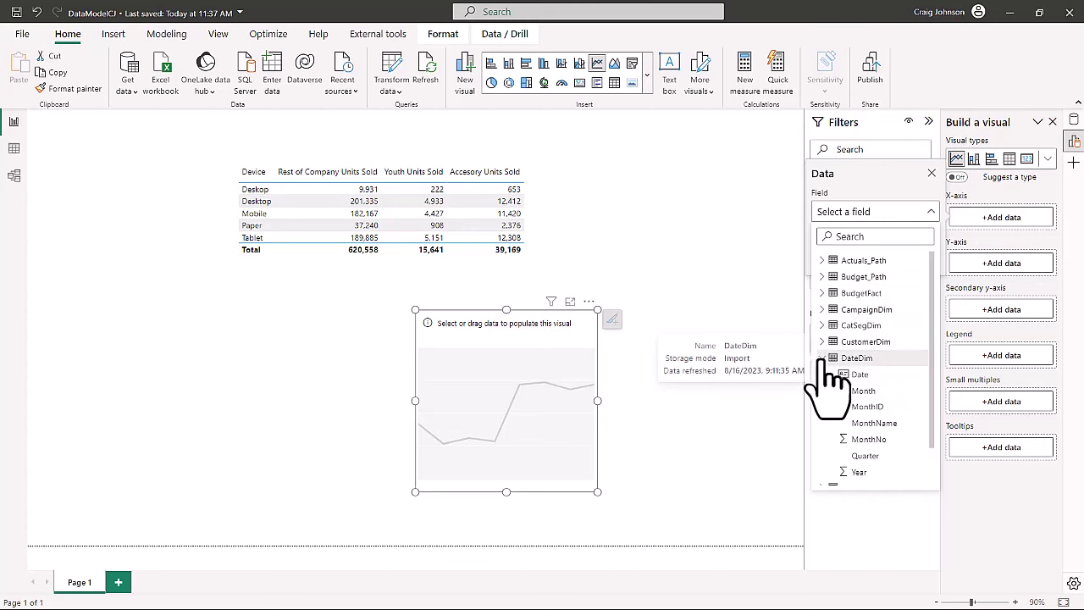
left_click(864, 472)
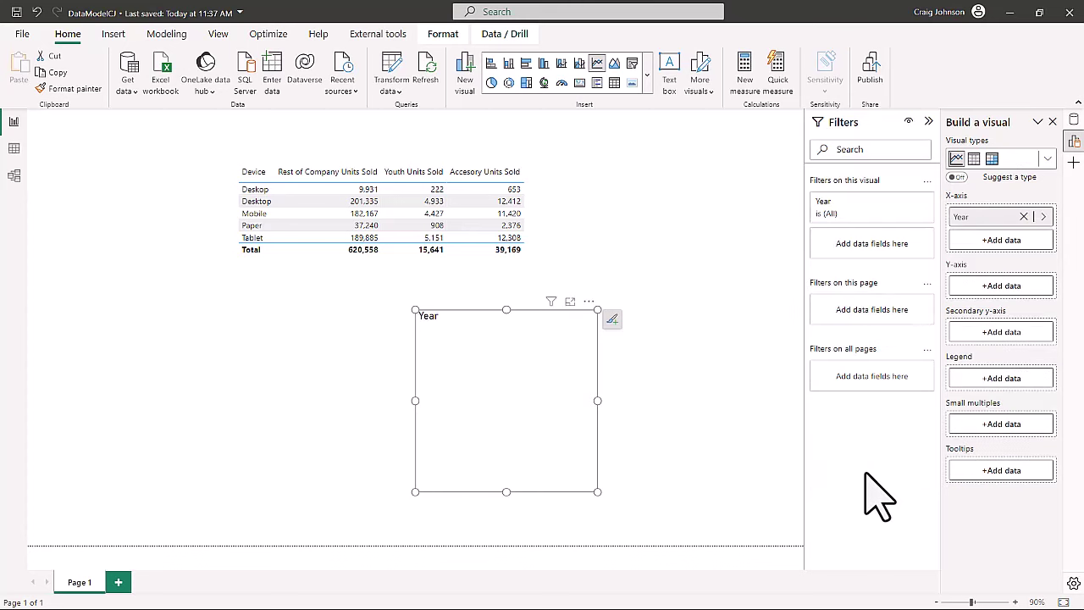
Plot Accesory and Youth Units Sold as lines, then enlarge and reposition the chart
left_click(989, 287)
left_click(850, 475)
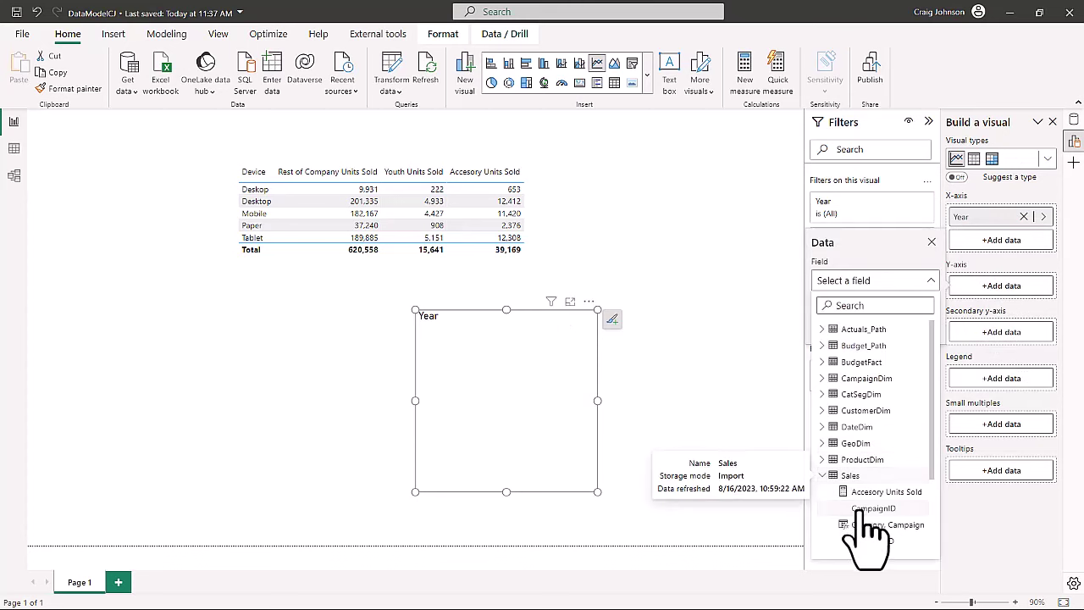
left_click(855, 492)
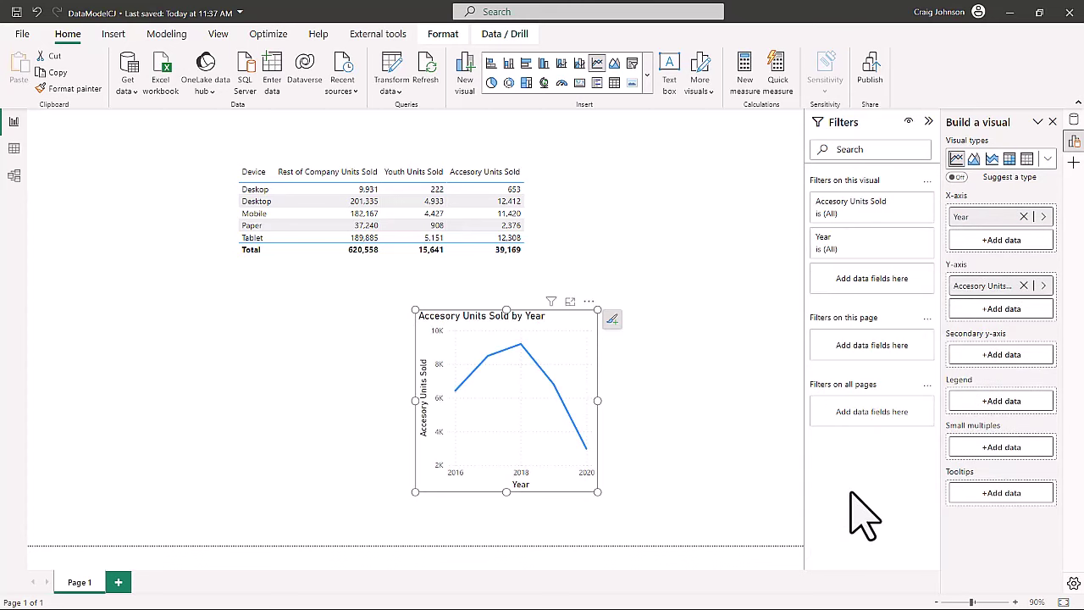
left_click(990, 310)
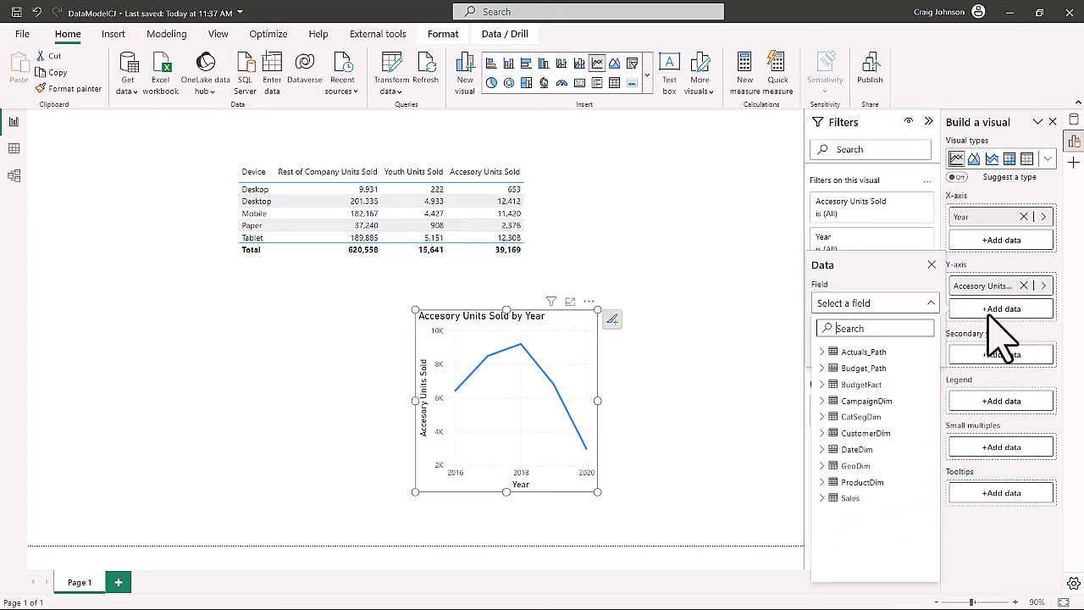
left_click(850, 498)
scroll(862, 518, "down", 2)
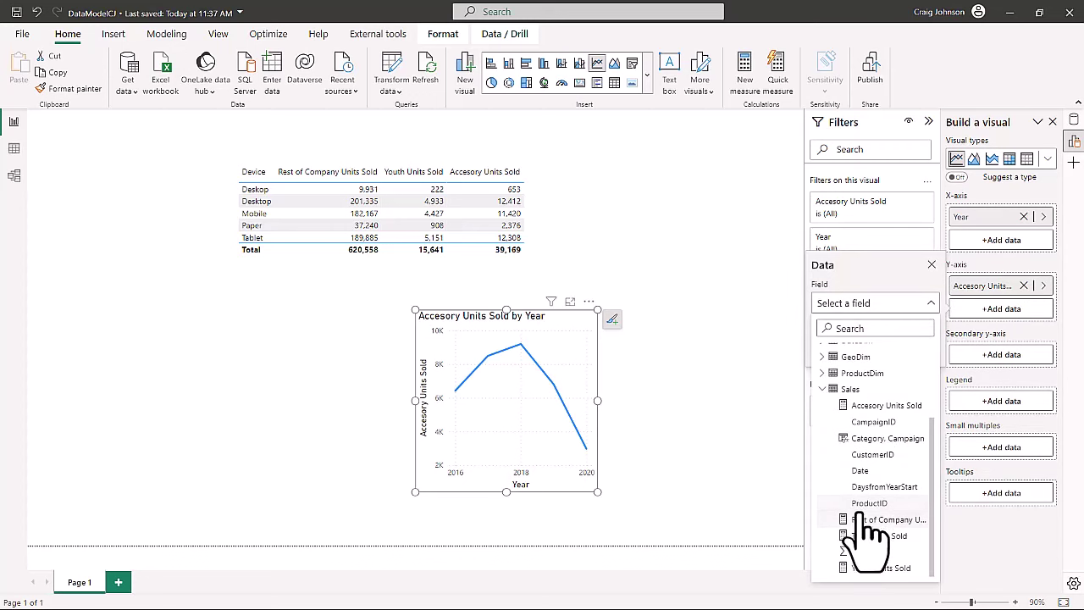
left_click(855, 576)
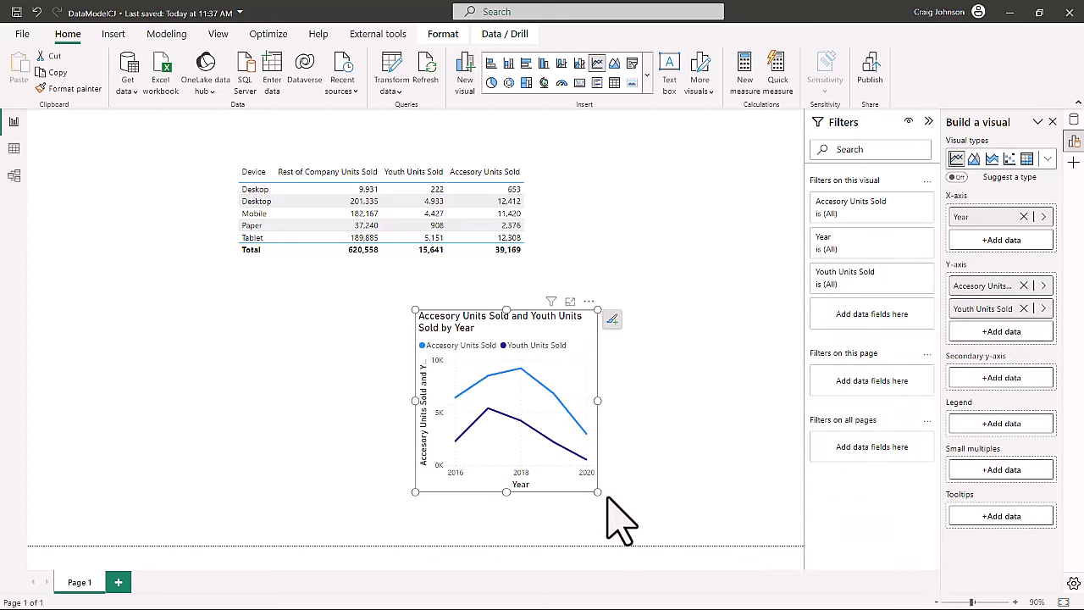
left_click_drag(597, 491, 728, 506)
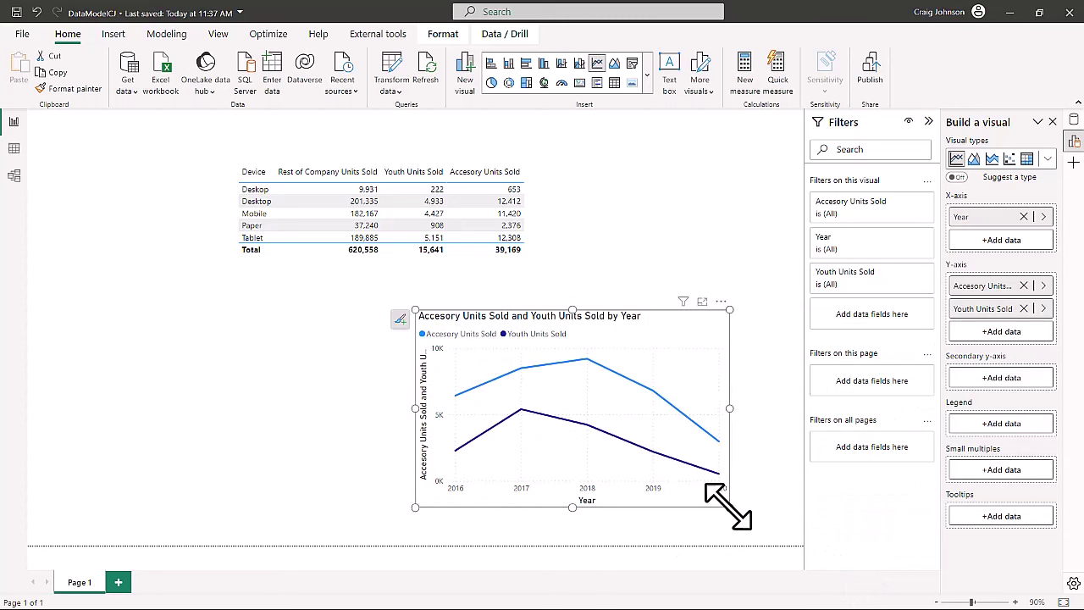
left_click_drag(660, 317, 567, 310)
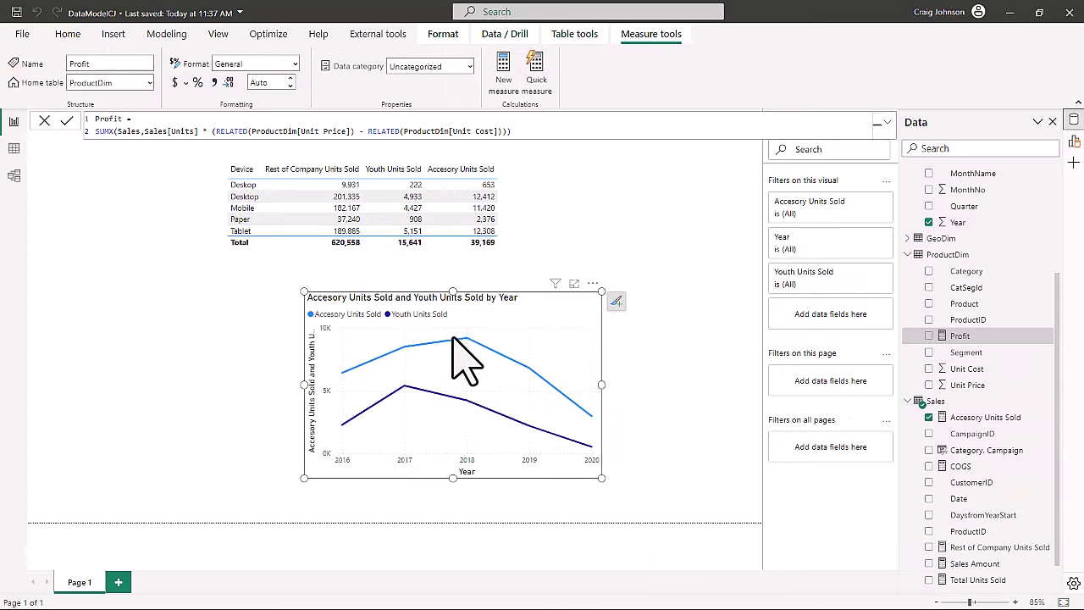
Set the Profit measure's home table to Sales
mouse_move(455, 339)
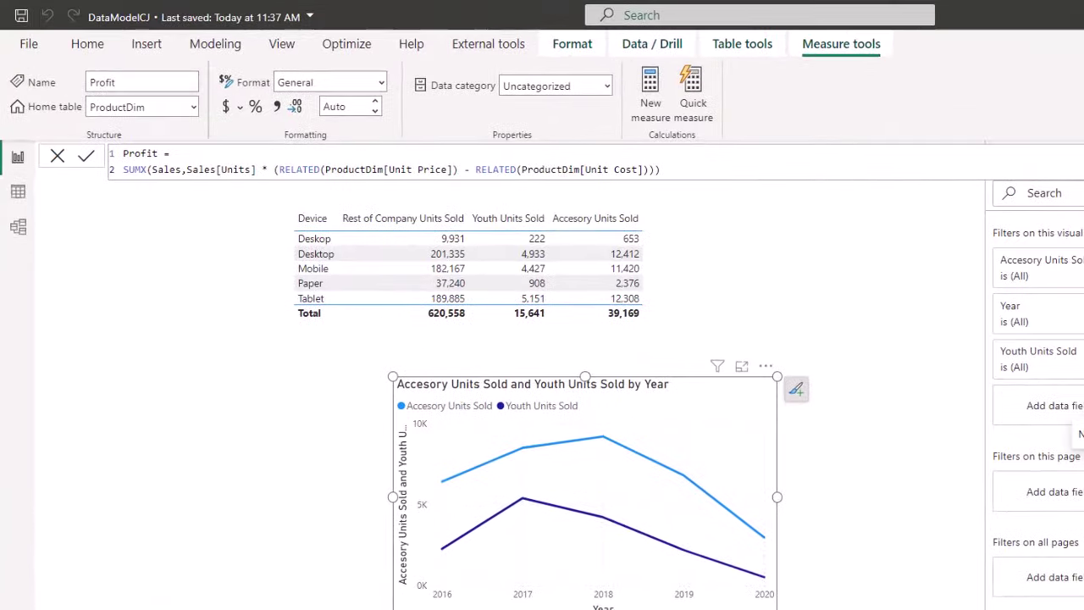
left_click(192, 106)
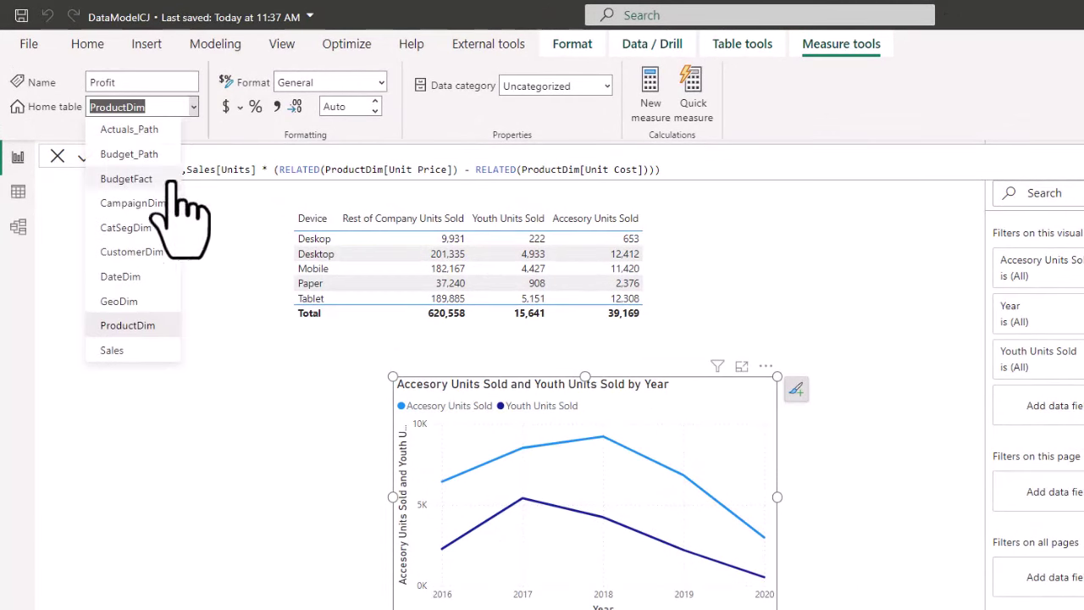
left_click(117, 372)
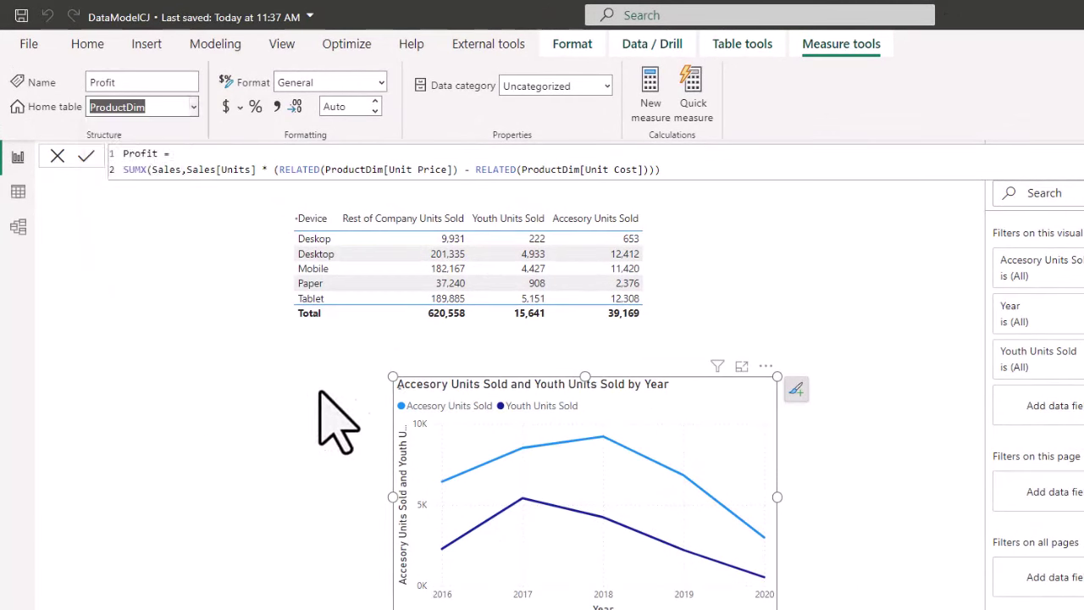
key("Down")
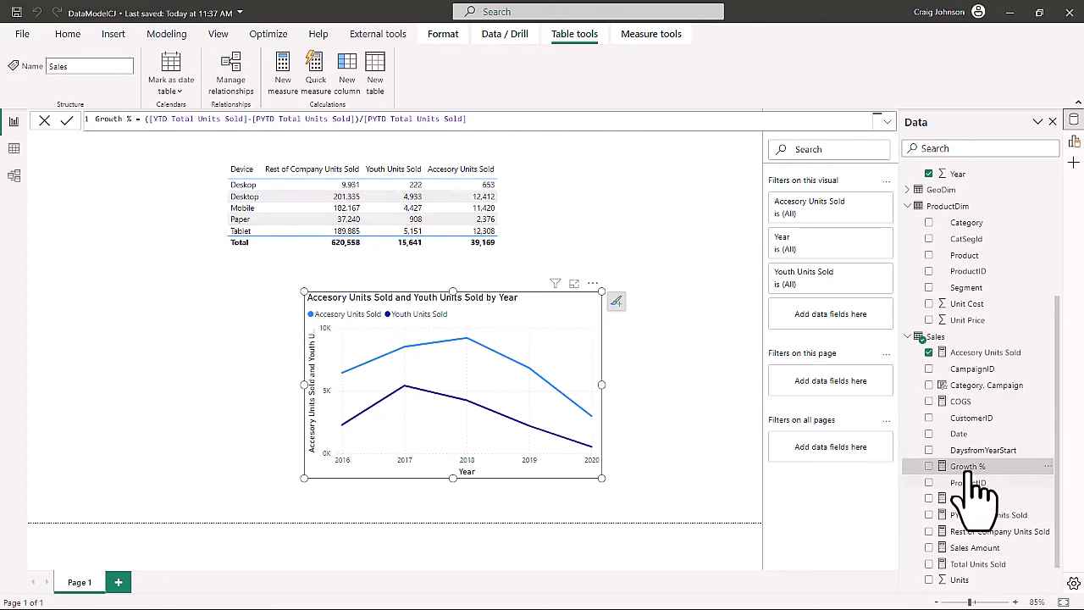
Check the YTD, PYTD Total Units Sold and Growth % formulas, then move the line chart left
scroll(978, 500, "down", 1)
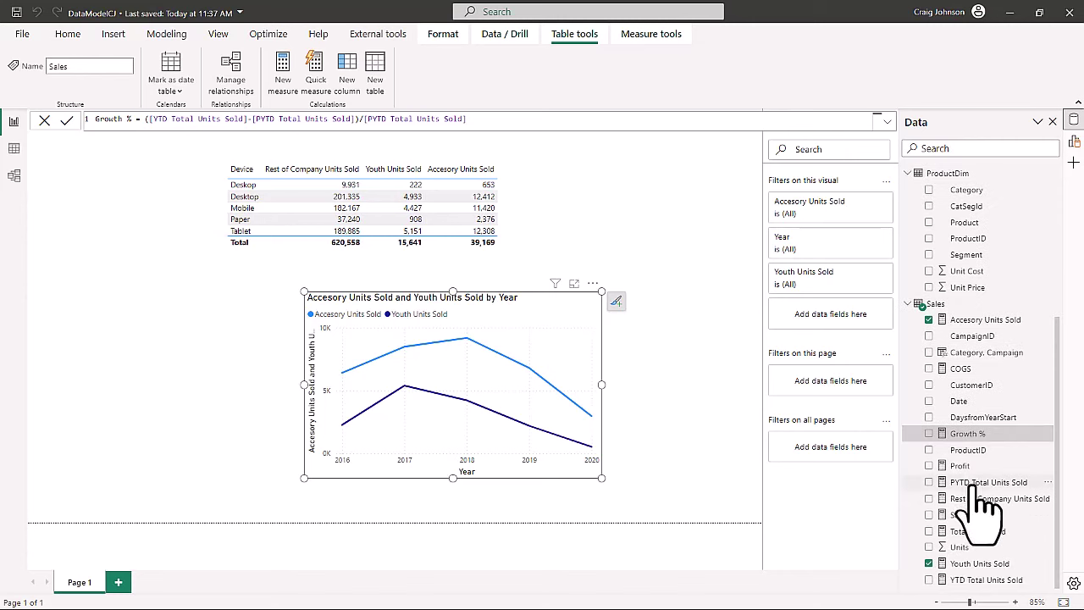
left_click(964, 582)
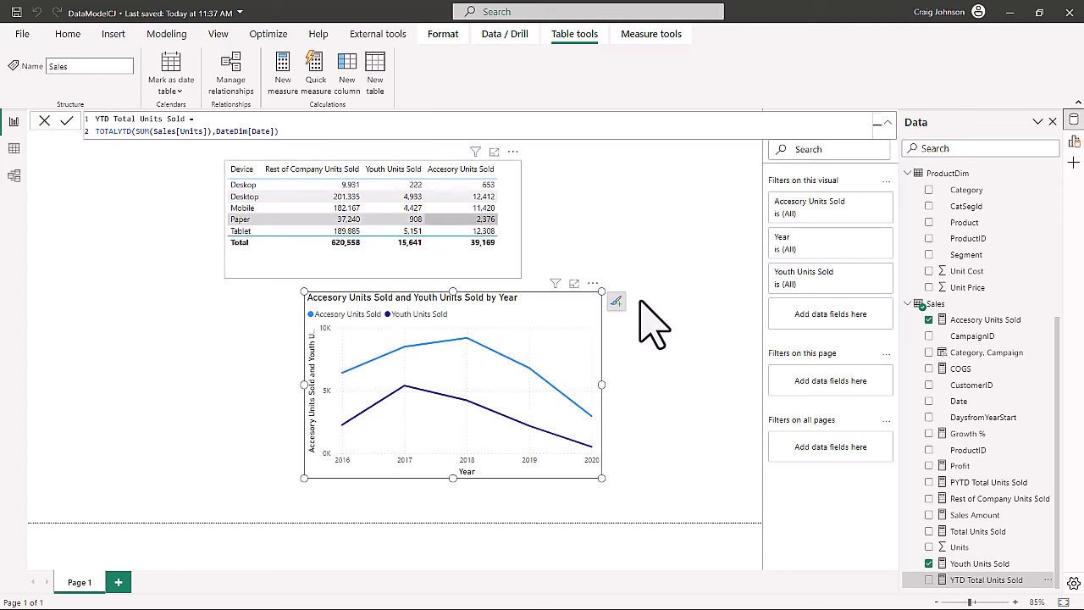
left_click(981, 482)
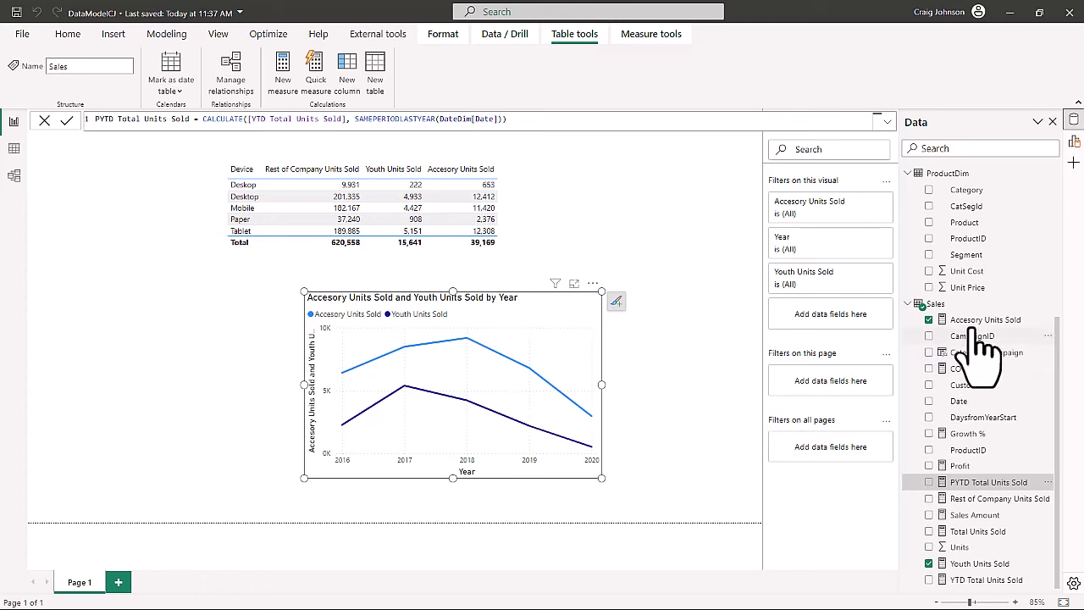
left_click(963, 435)
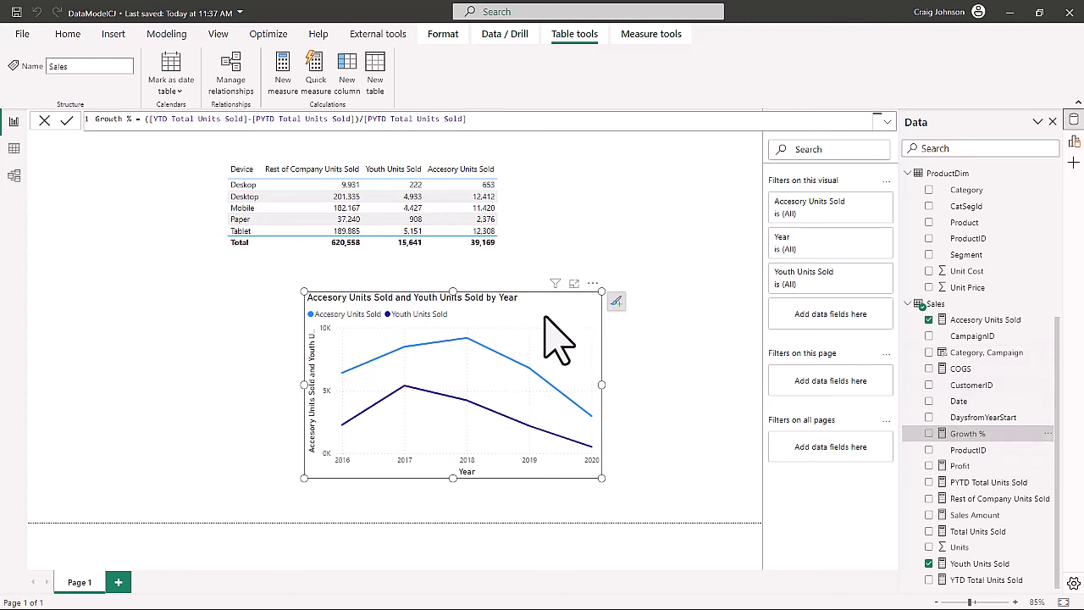
left_click_drag(555, 326, 296, 347)
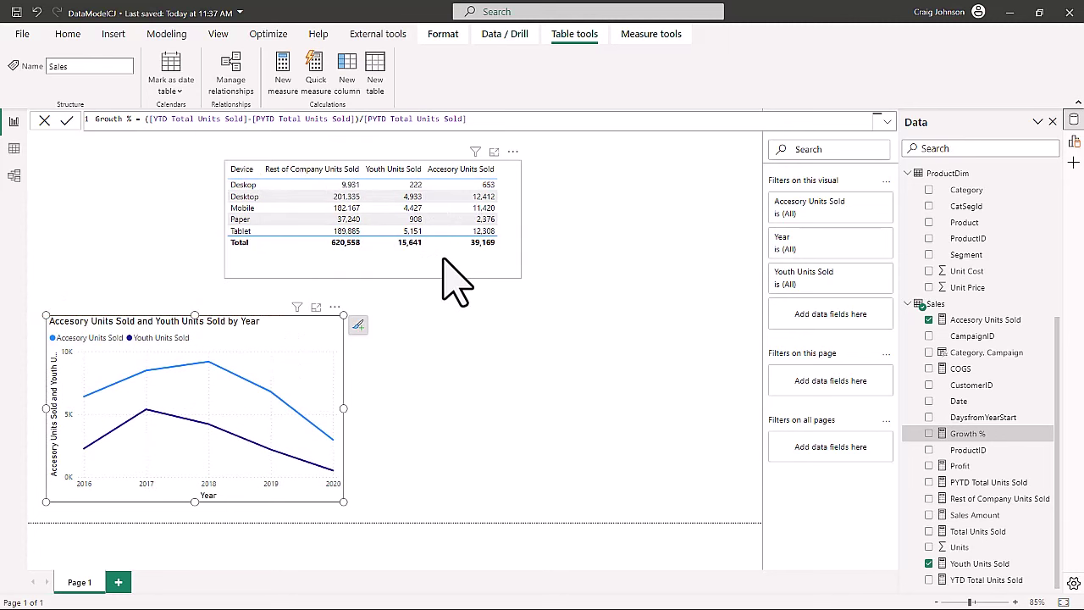
Move the device table to the page's top-left corner
left_click_drag(242, 238, 63, 208)
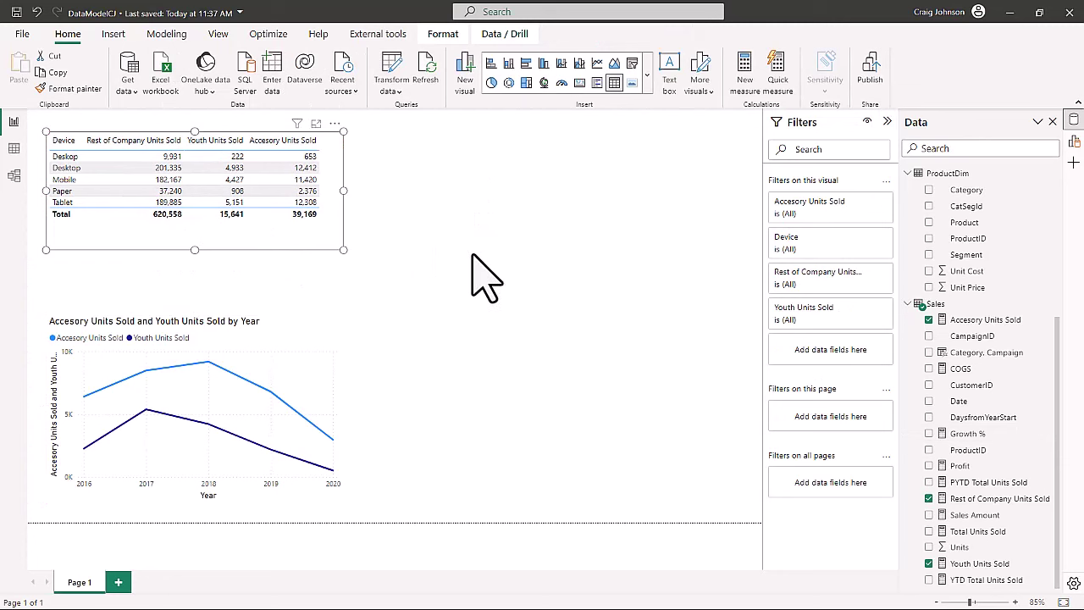
left_click(114, 34)
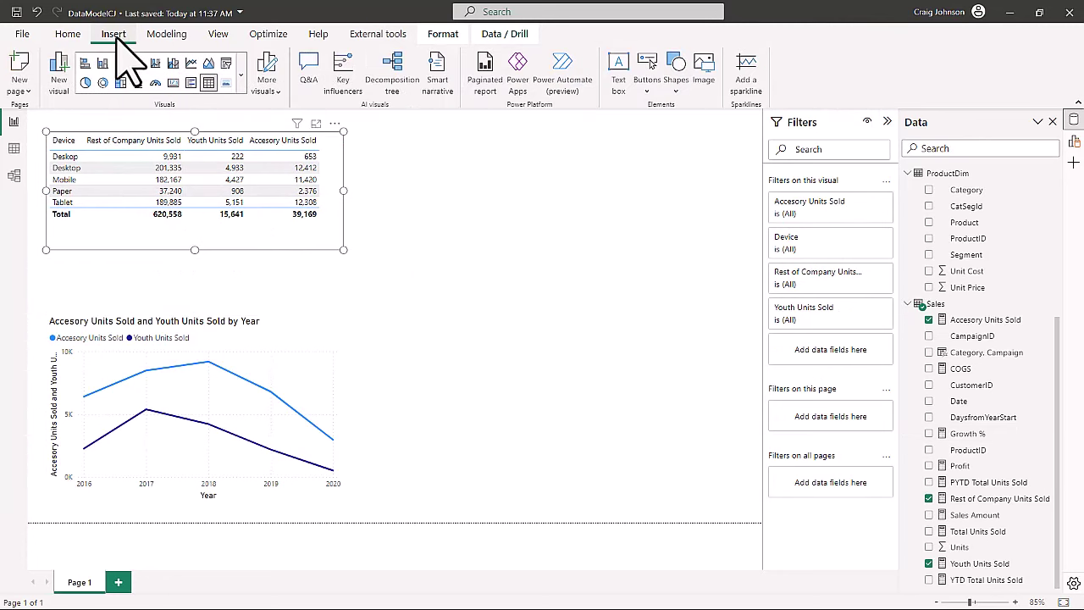
left_click(66, 34)
left_click(573, 203)
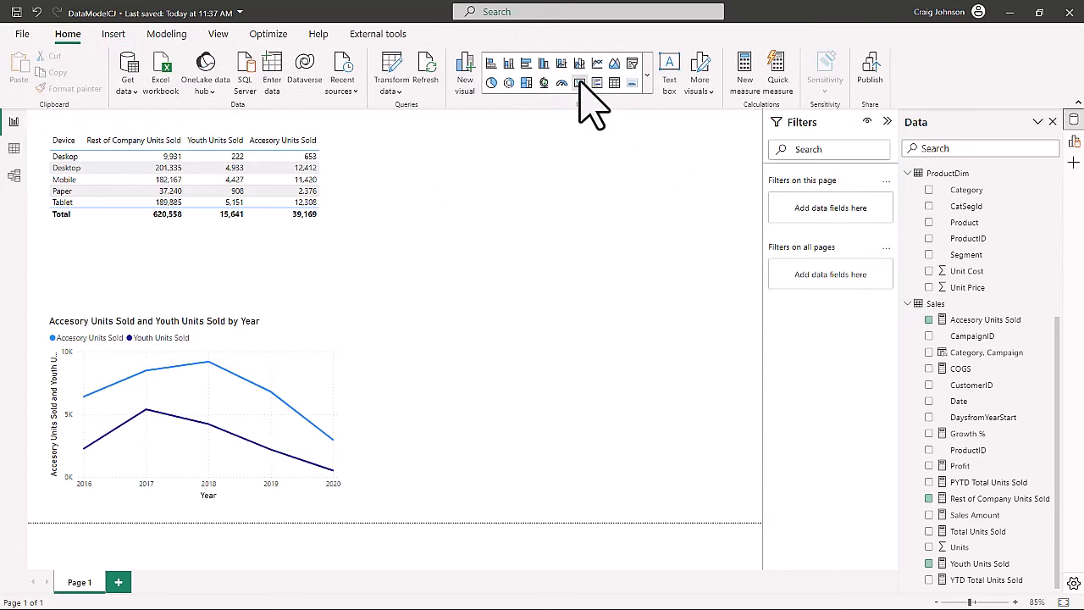
Add a card showing Profit (17.70M) to the right of the device table
left_click(580, 83)
left_click_drag(601, 178, 672, 187)
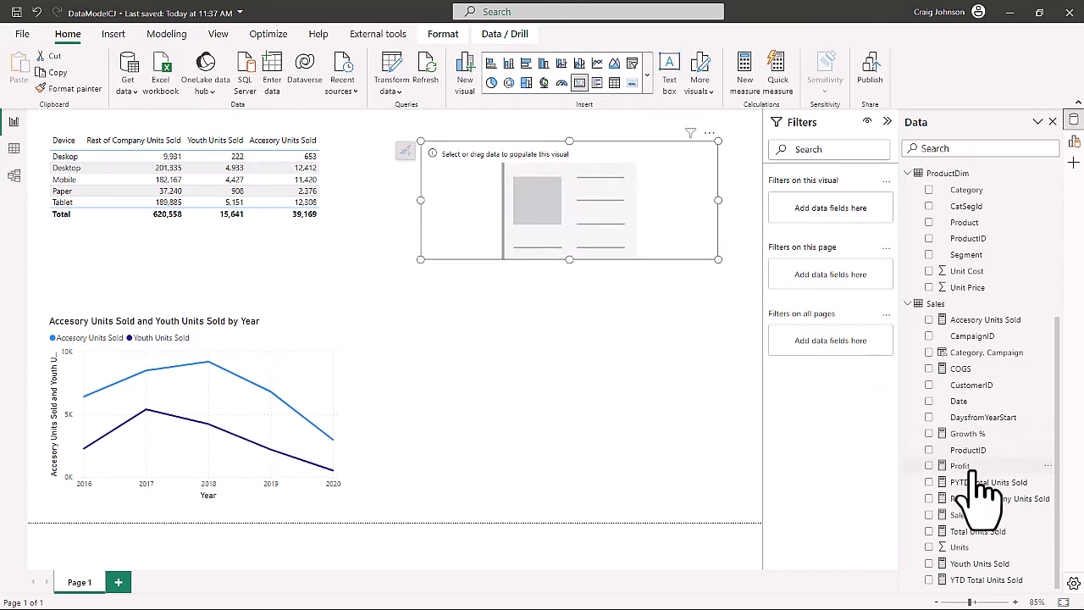
left_click_drag(961, 465, 597, 250)
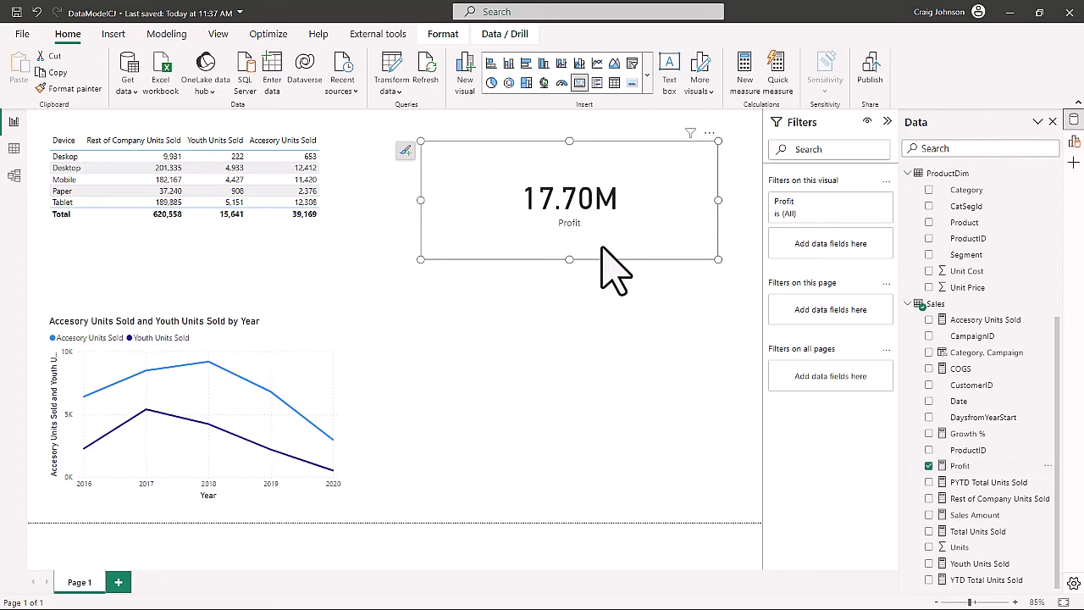
left_click(490, 355)
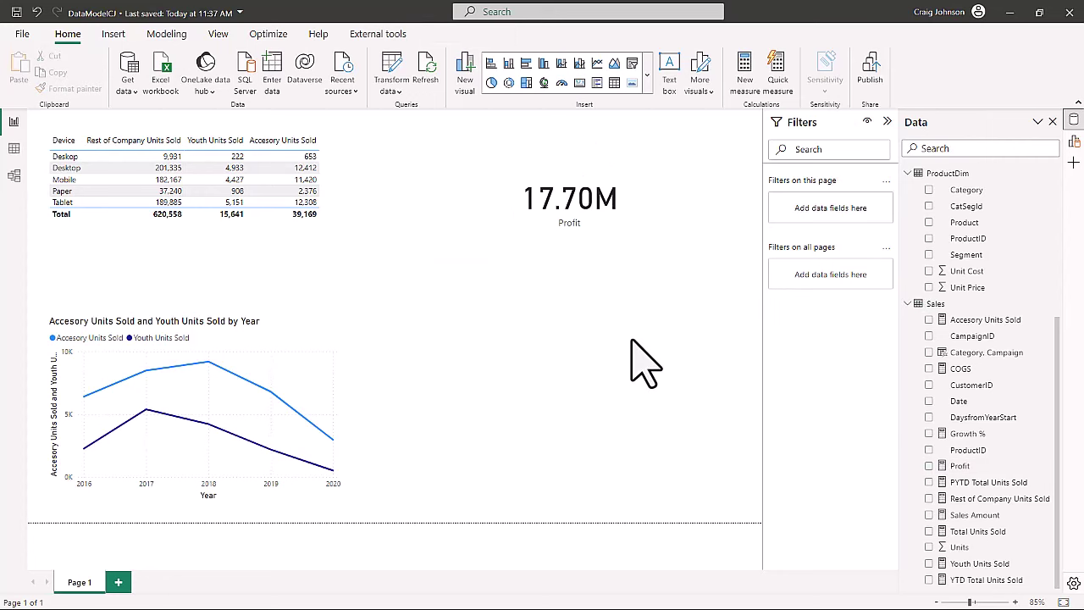
Add a Growth % card reading -1.00, then review the Sales table rows in Data view
left_click(579, 82)
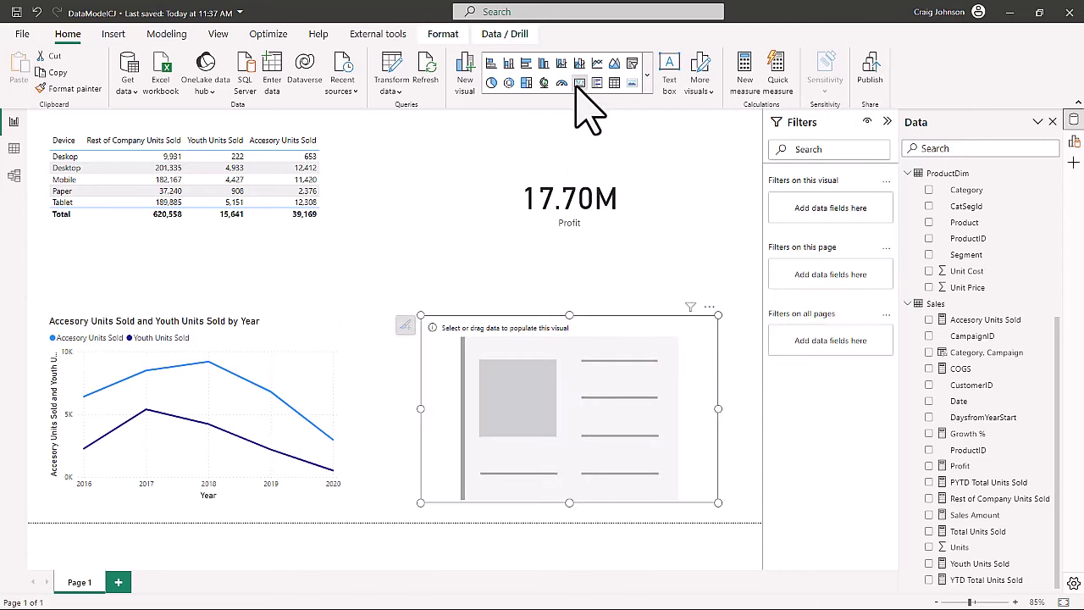
left_click_drag(931, 434, 592, 436)
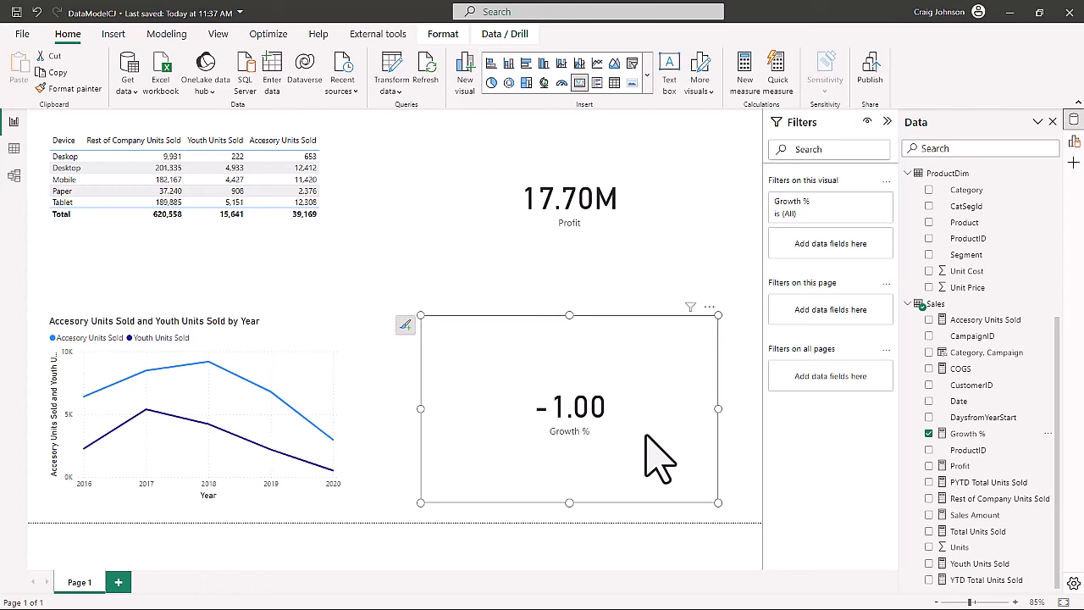
left_click(12, 152)
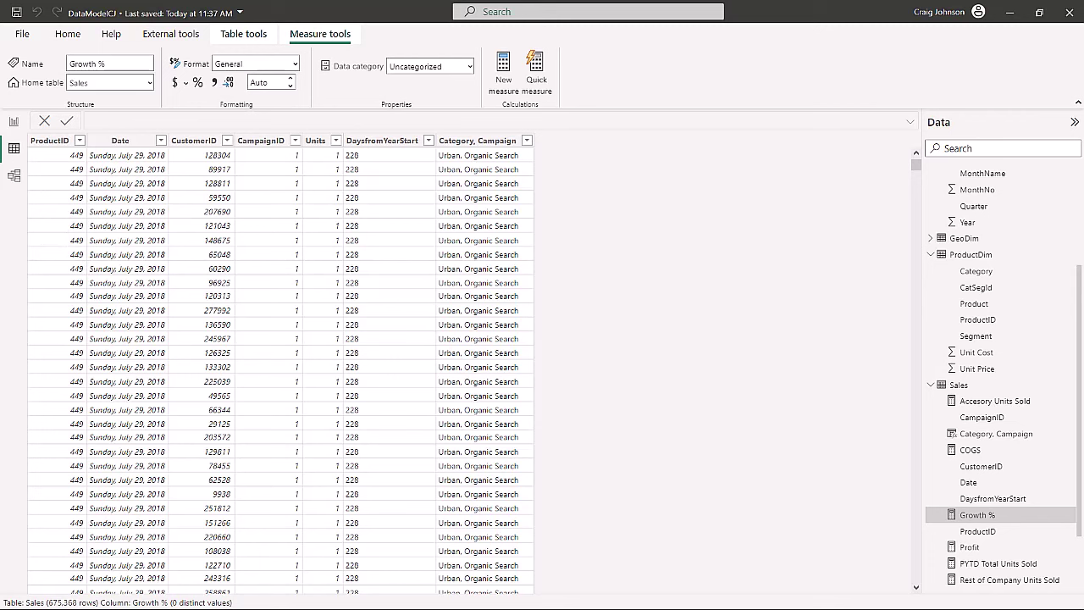
left_click(13, 121)
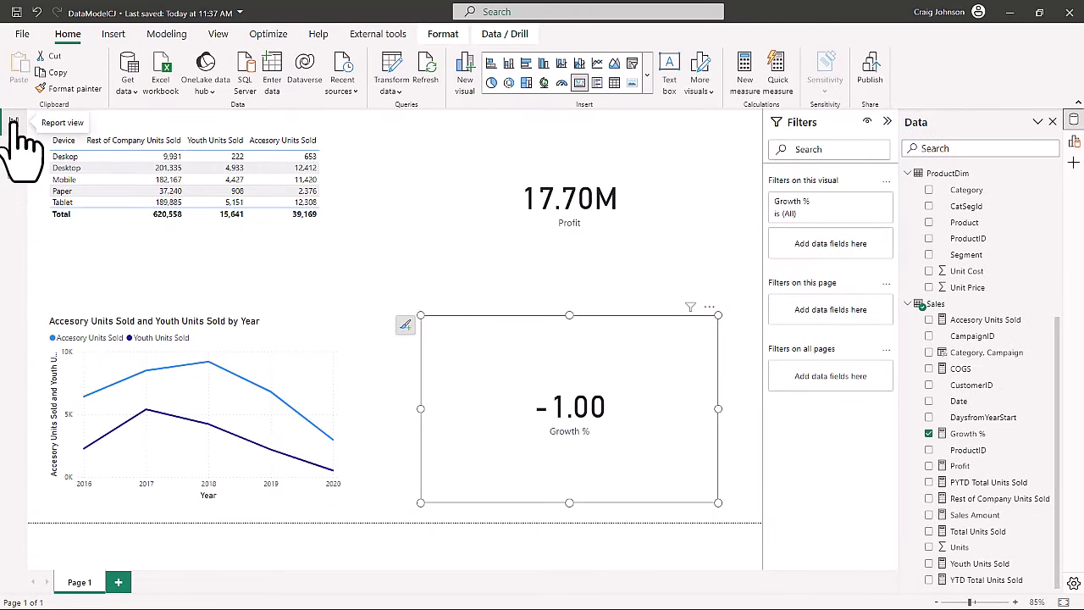